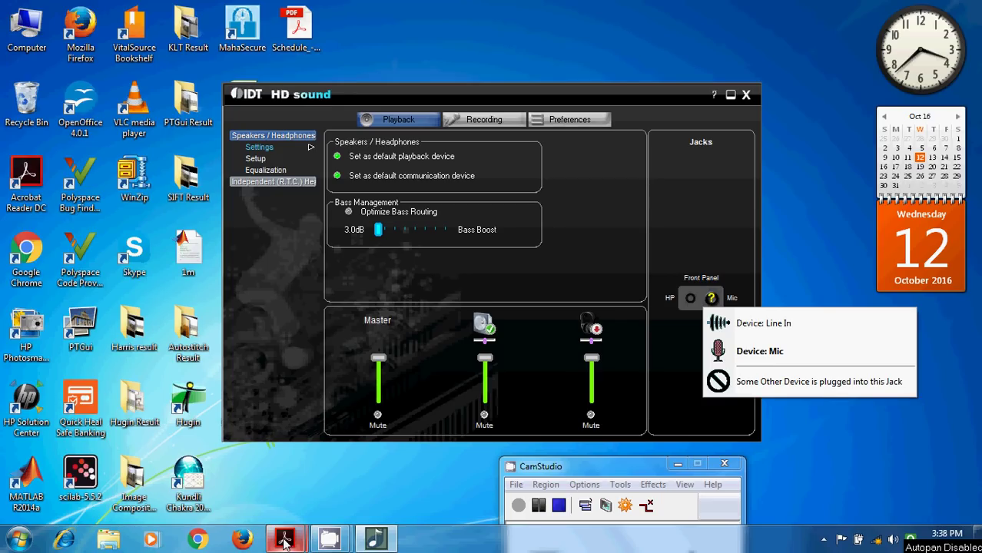
Step: Bring the EDC (2015) SYLLABUS PDF forward at its List of Practical page, then open the Start menu
{"action": "mouse_move", "coordinate": [285, 542]}
{"action": "left_click", "coordinate": [222, 470]}
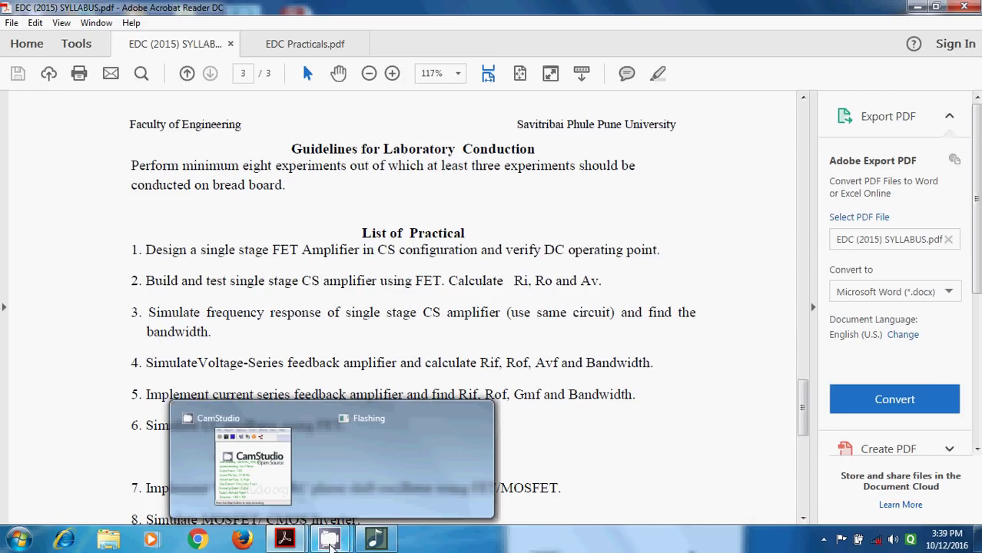
{"action": "mouse_move", "coordinate": [287, 542]}
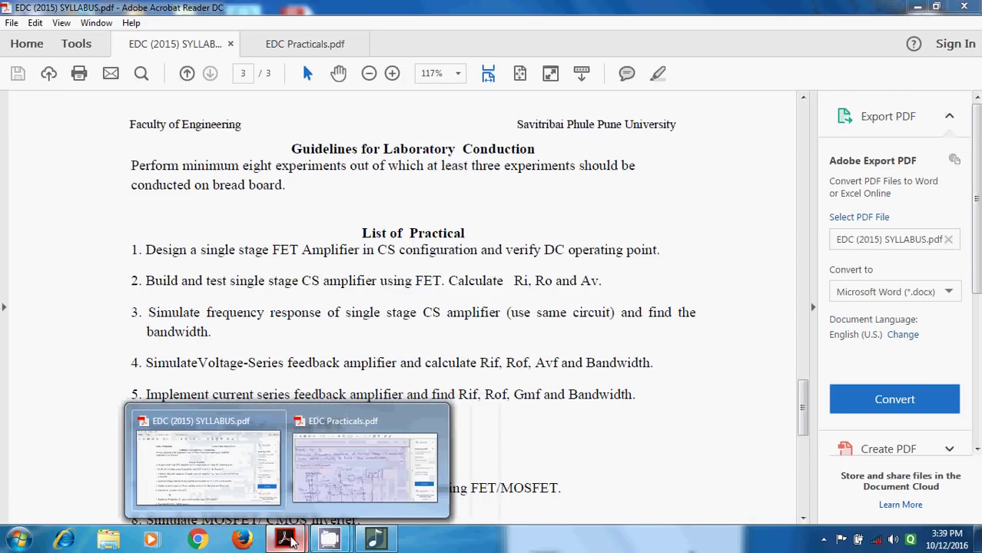
{"action": "left_click", "coordinate": [206, 467]}
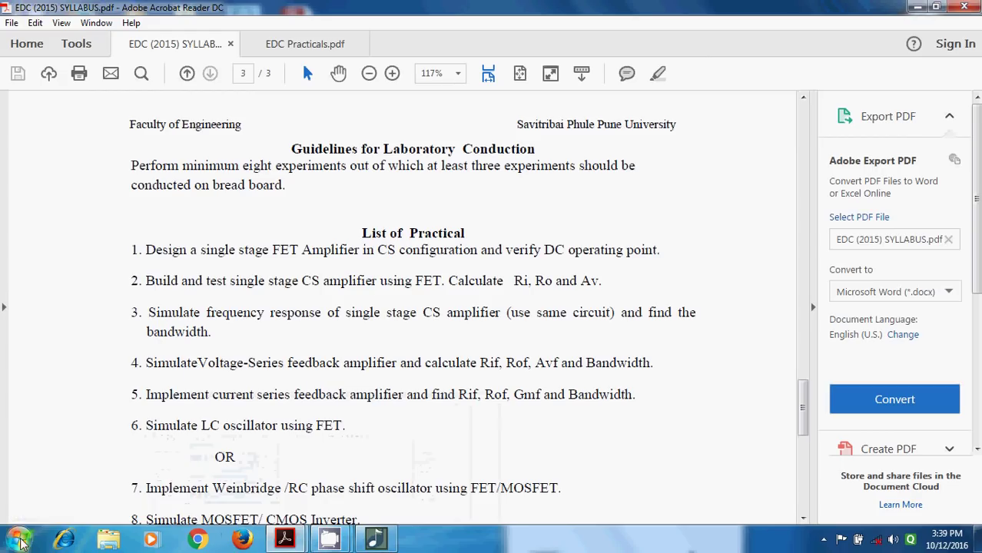
{"action": "left_click", "coordinate": [19, 540]}
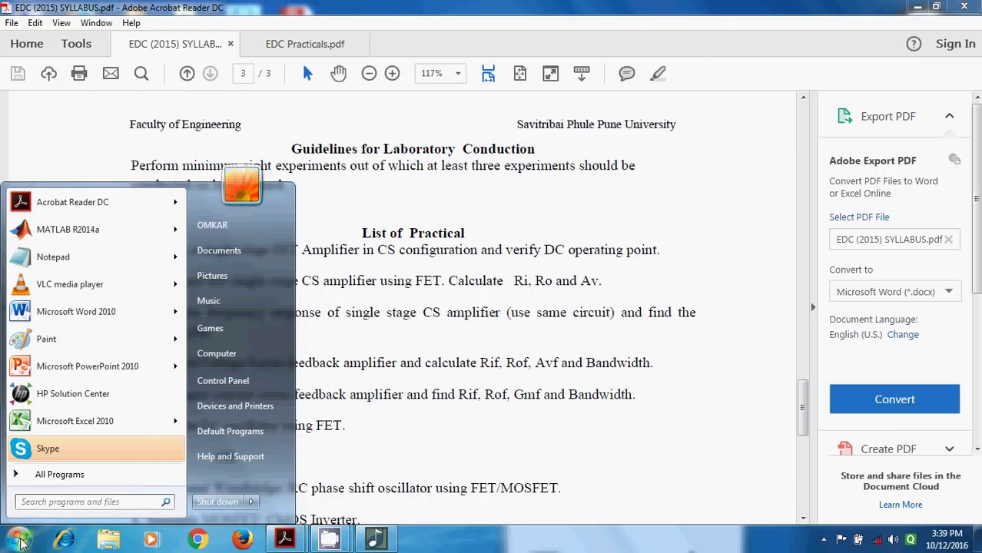
Step: Search 'multisim' and launch Multisim 8 to a blank Circuit1 schematic
{"action": "type", "text": "multisim"}
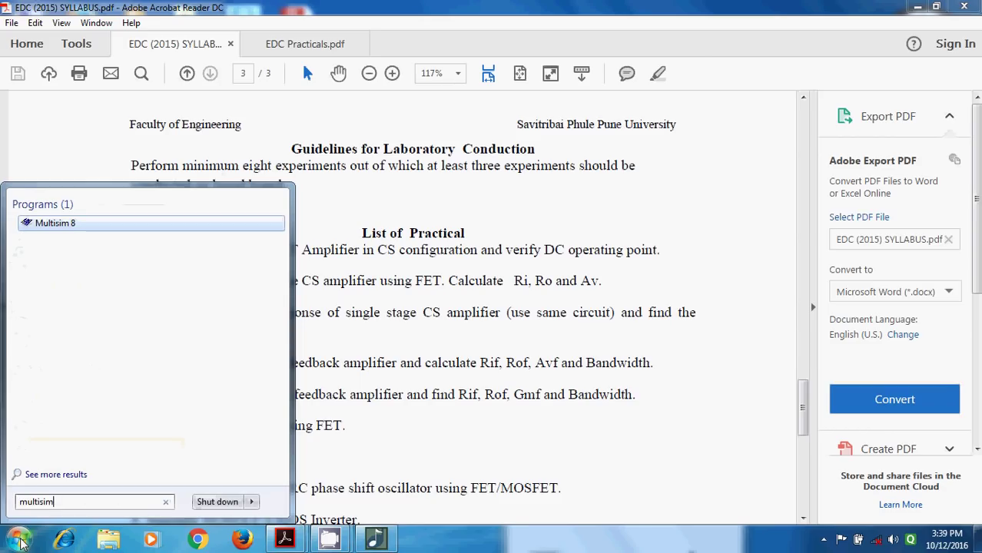
{"action": "left_click", "coordinate": [43, 225]}
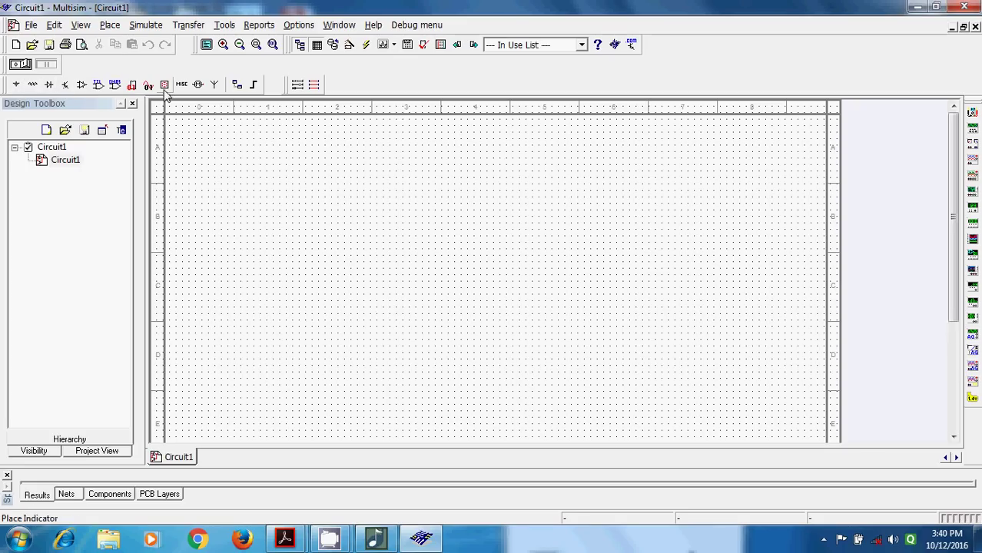
{"action": "left_click", "coordinate": [17, 85]}
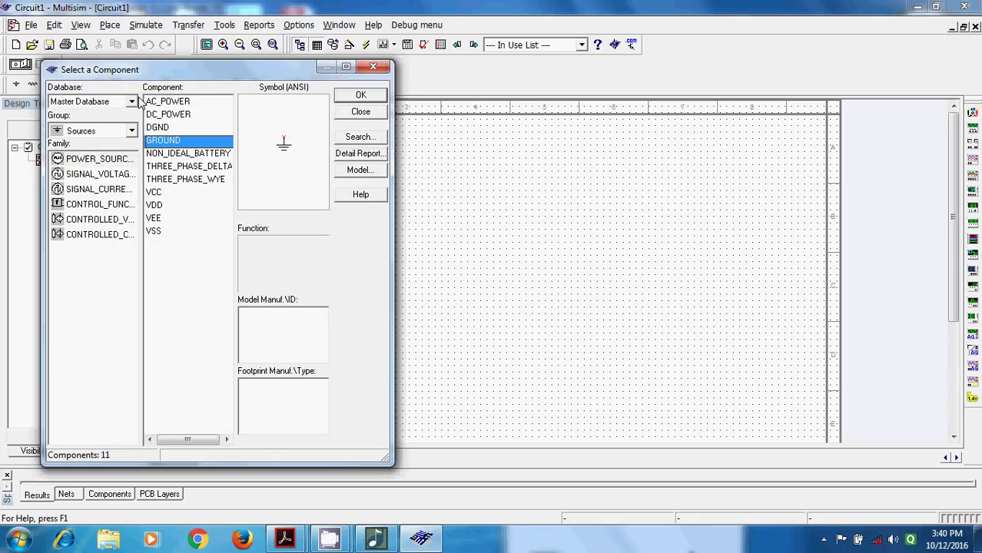
{"action": "left_click", "coordinate": [376, 69]}
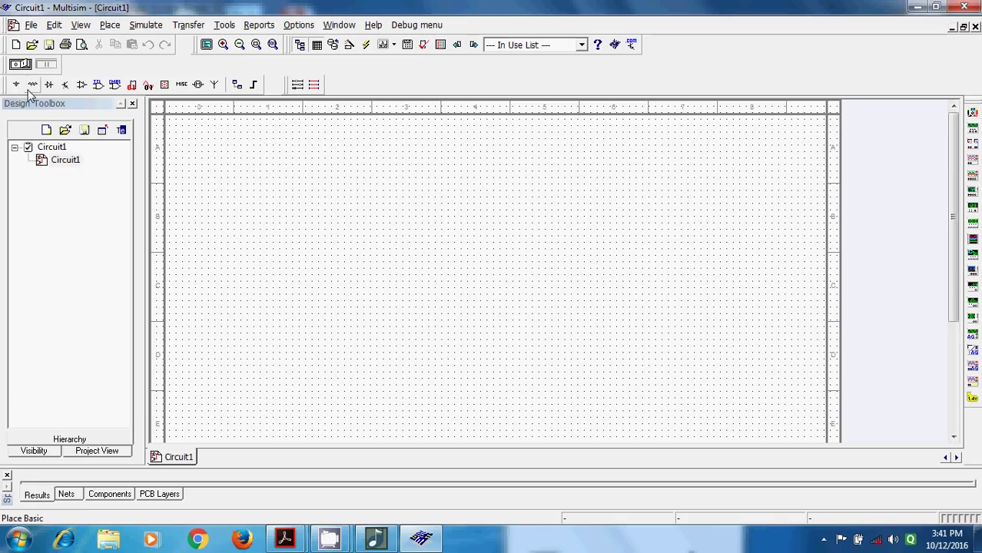
Step: Place a VDD supply near the top of the sheet and set its voltage to 12 V
{"action": "left_click", "coordinate": [16, 88]}
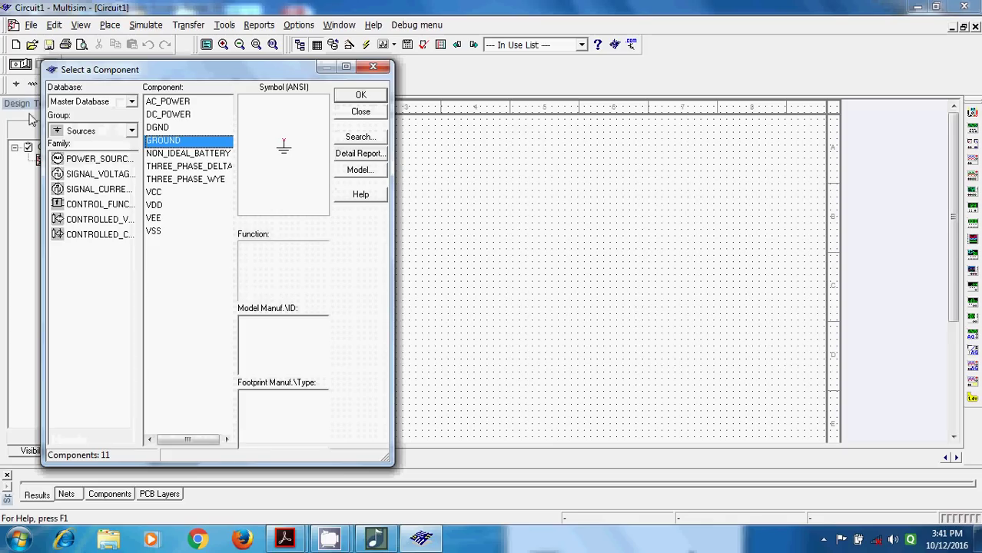
{"action": "left_click", "coordinate": [153, 206]}
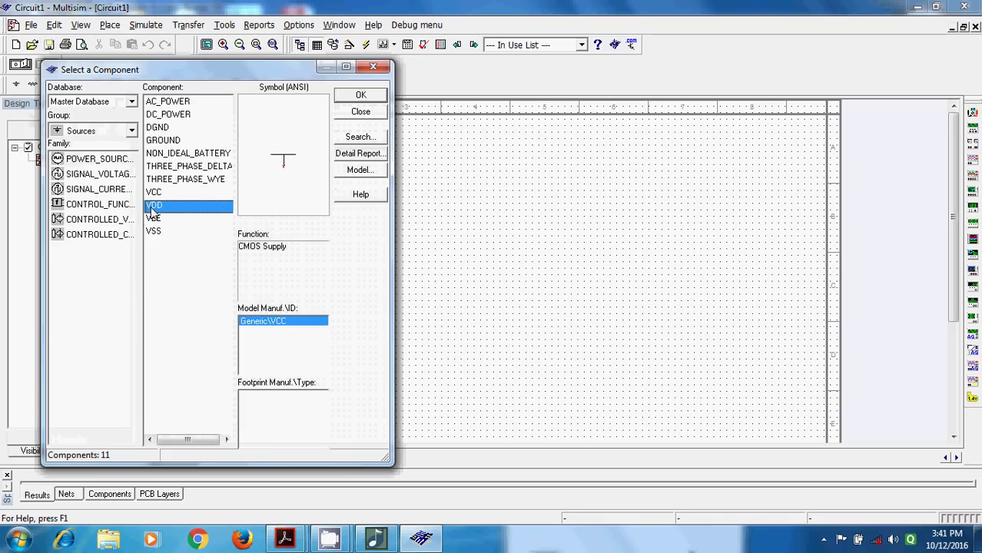
{"action": "left_click", "coordinate": [360, 96]}
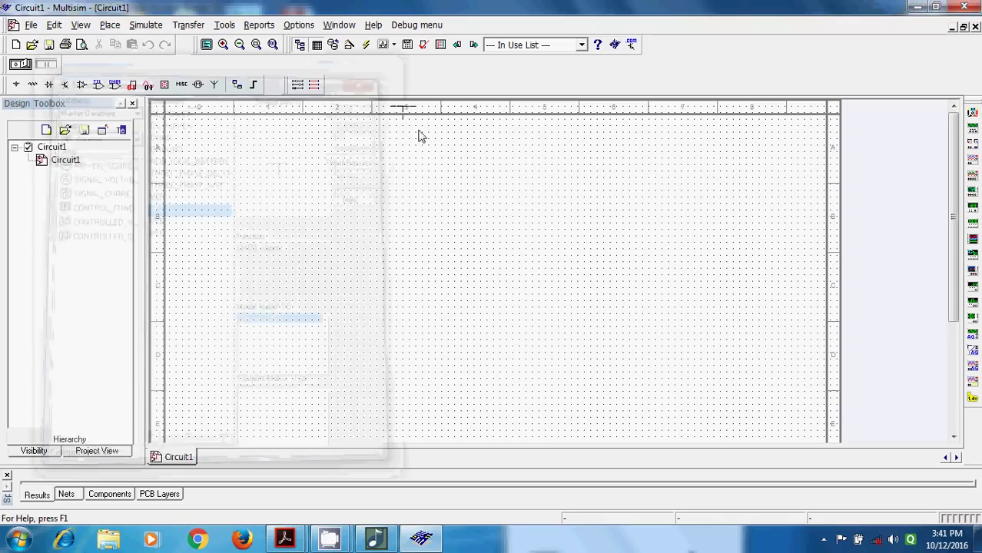
{"action": "left_click", "coordinate": [474, 146]}
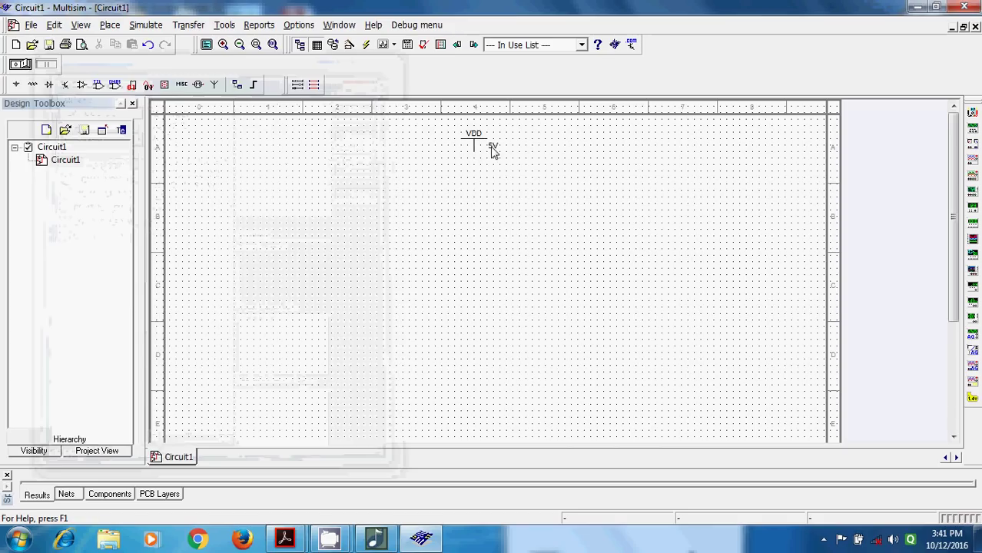
{"action": "double_click", "coordinate": [495, 150]}
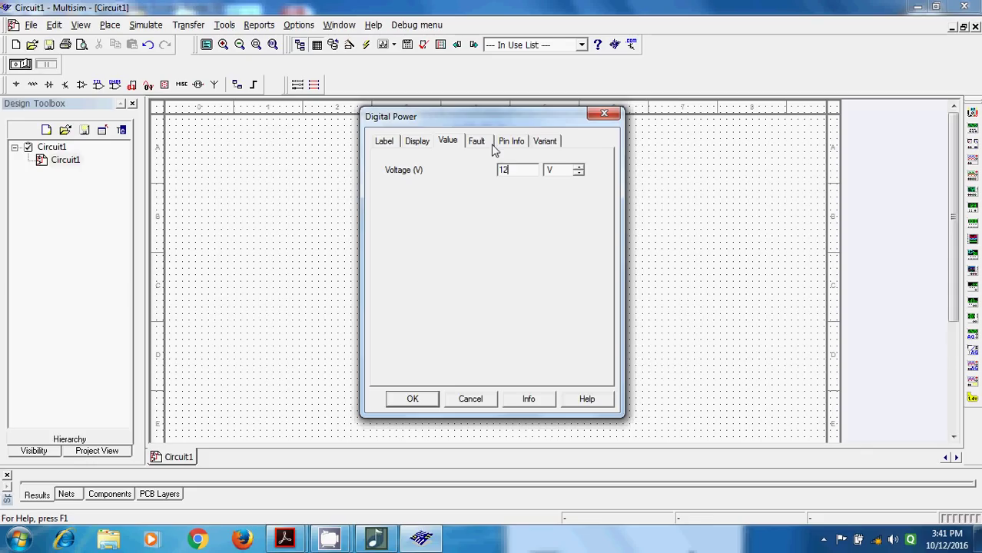
{"action": "left_click", "coordinate": [412, 399]}
{"action": "left_click", "coordinate": [441, 224]}
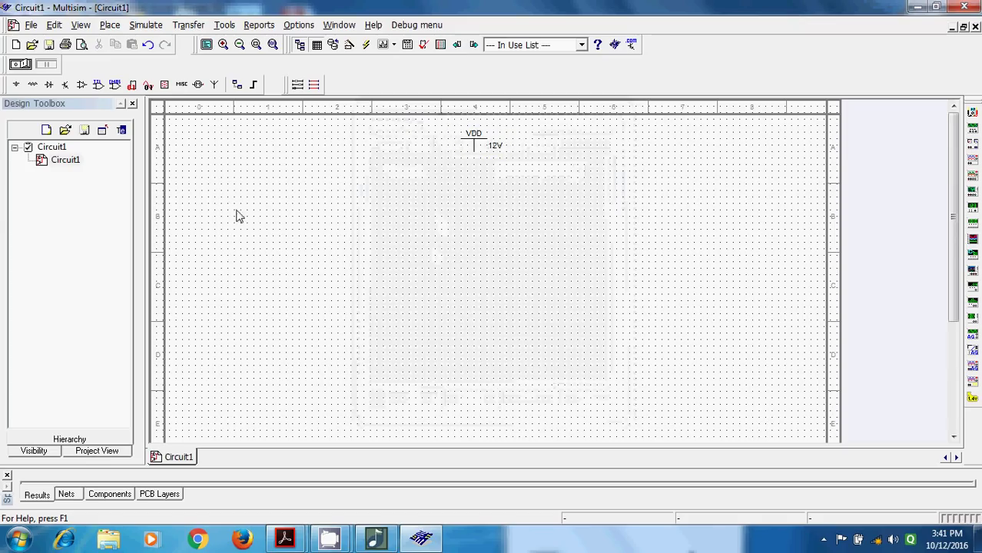
Step: Place a 1.0 kΩ Basic resistor, R1, in the middle of the sheet
{"action": "left_click", "coordinate": [34, 84]}
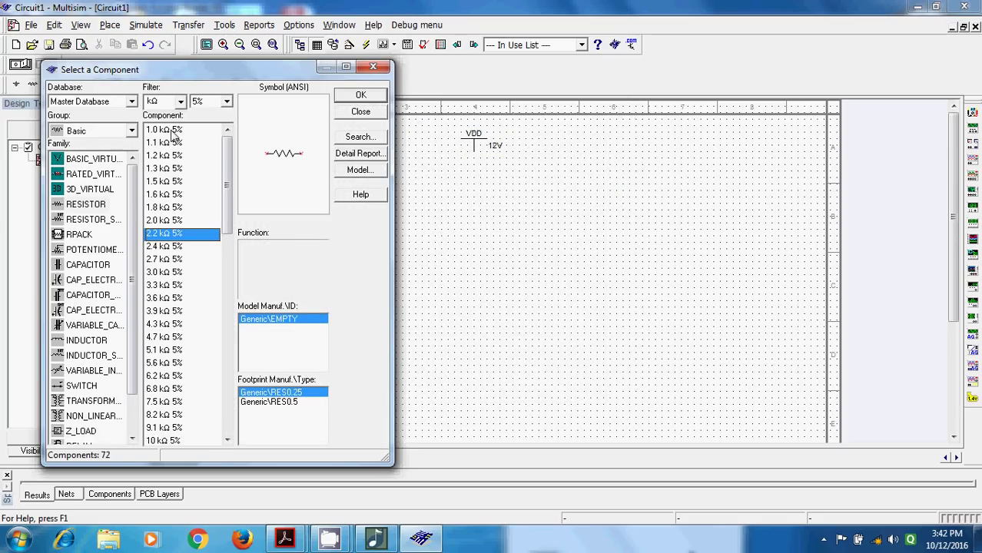
{"action": "left_click", "coordinate": [173, 131]}
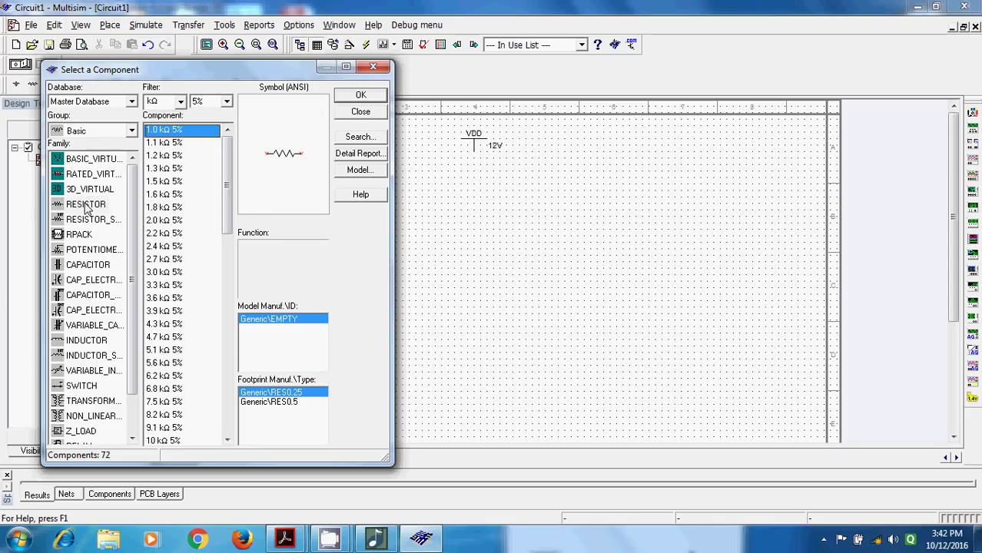
{"action": "left_click", "coordinate": [128, 130]}
{"action": "left_click", "coordinate": [77, 160]}
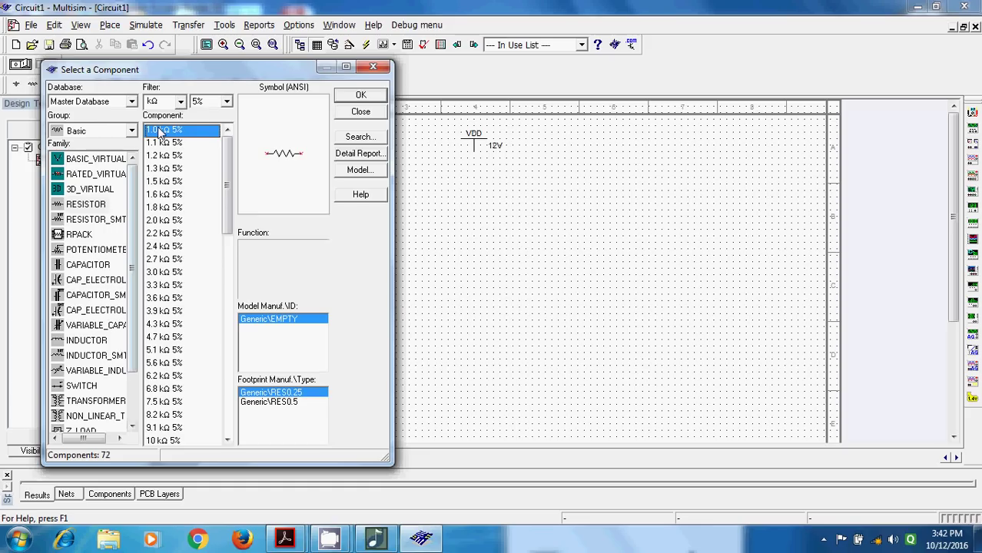
{"action": "left_click", "coordinate": [227, 102]}
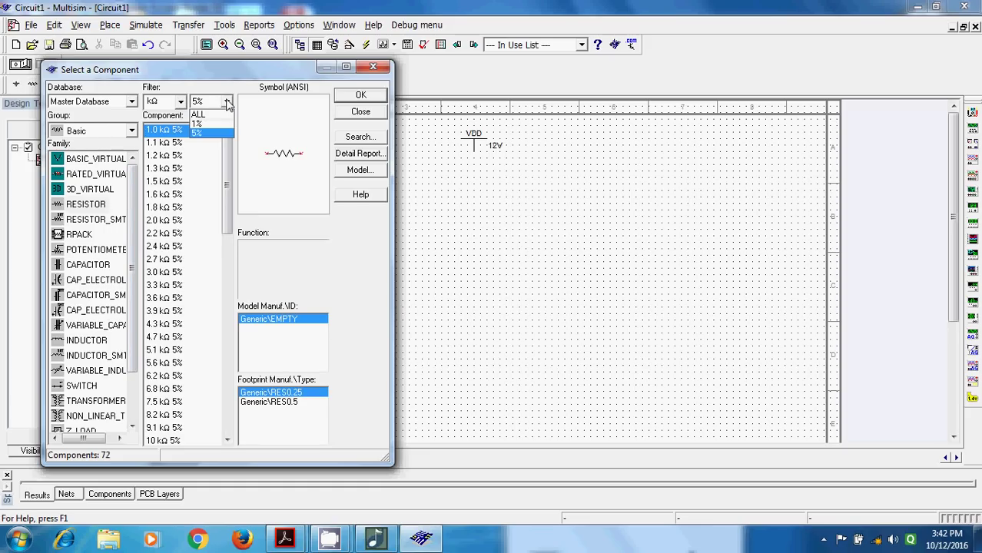
{"action": "left_click", "coordinate": [228, 105]}
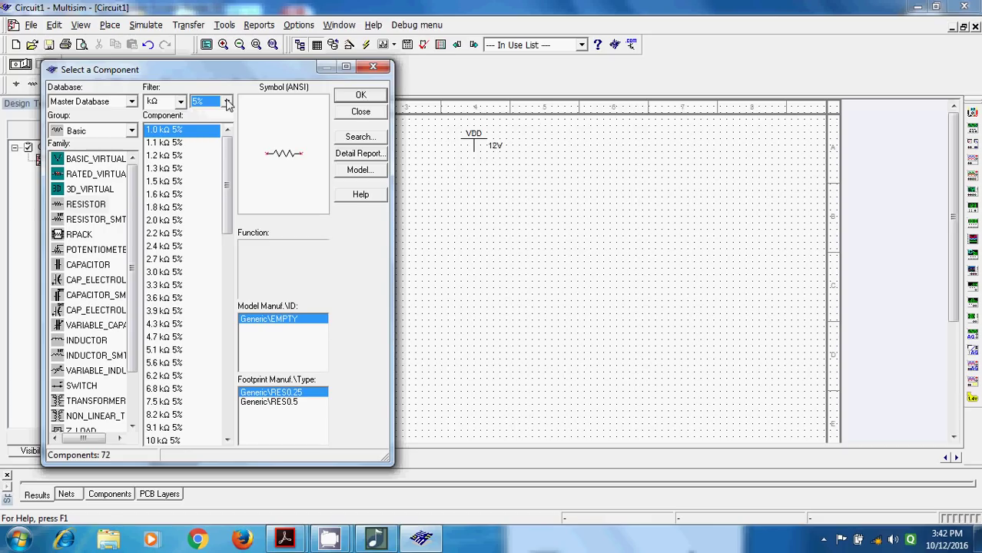
{"action": "left_click", "coordinate": [352, 96]}
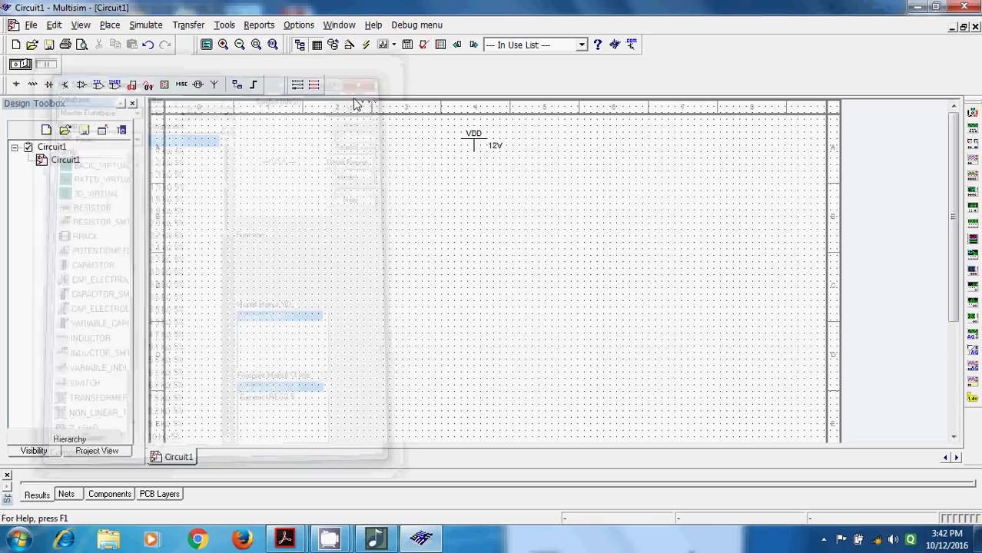
{"action": "left_click", "coordinate": [528, 244]}
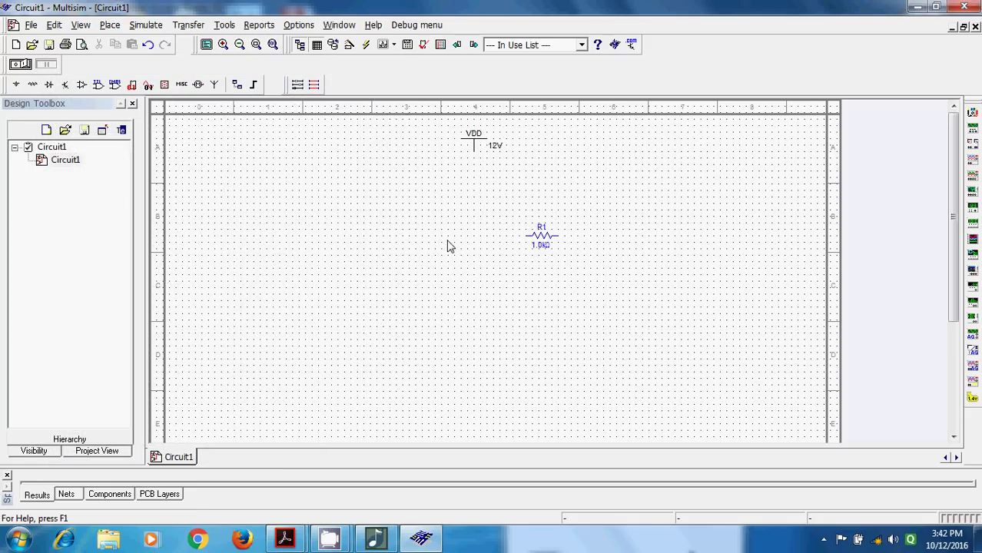
Step: Place a 2.2 kΩ resistor, R2, to the right of VDD
{"action": "left_click", "coordinate": [32, 86]}
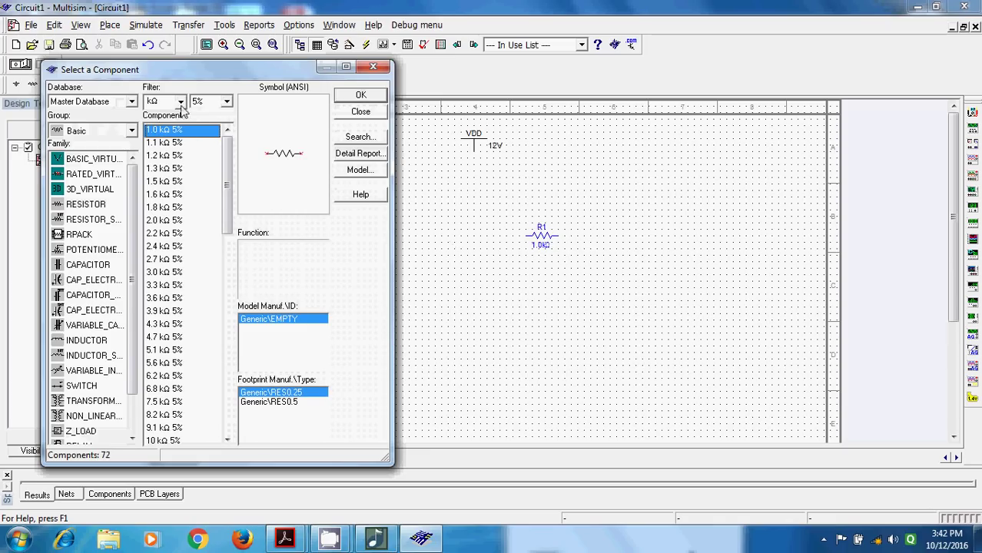
{"action": "left_click", "coordinate": [174, 234]}
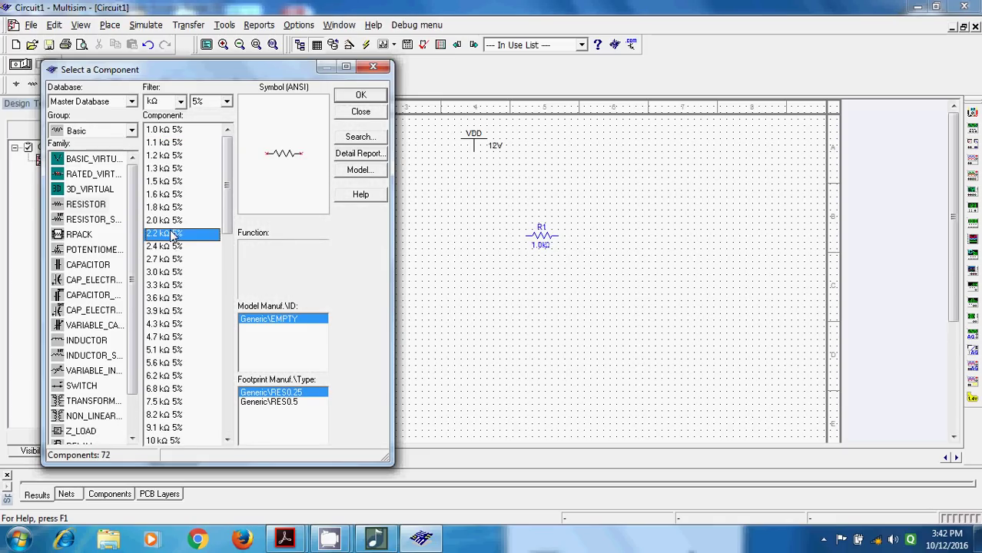
{"action": "left_click", "coordinate": [358, 94]}
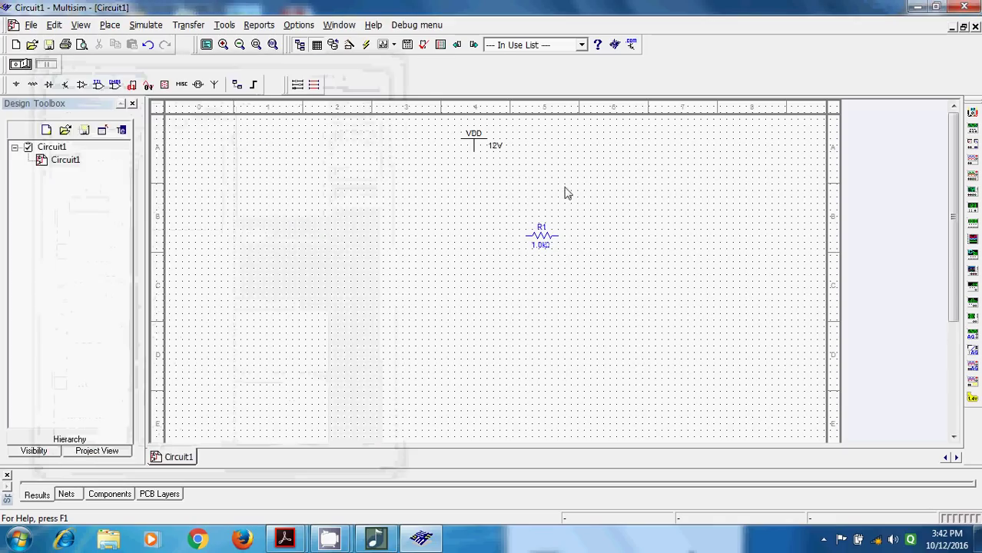
{"action": "left_click", "coordinate": [580, 175]}
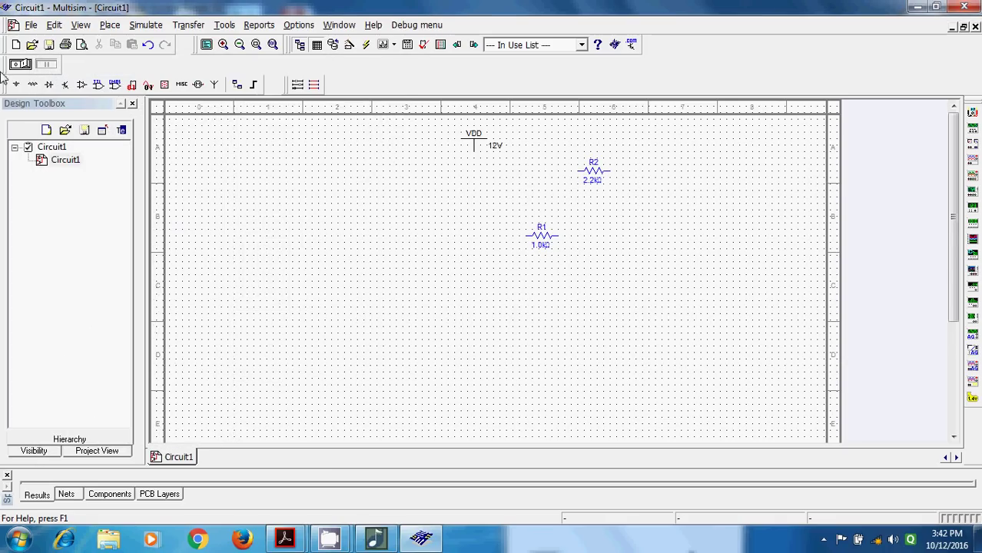
Step: Filter to MΩ values and place a 1.0 MΩ resistor, R3, left of R1
{"action": "left_click", "coordinate": [33, 86]}
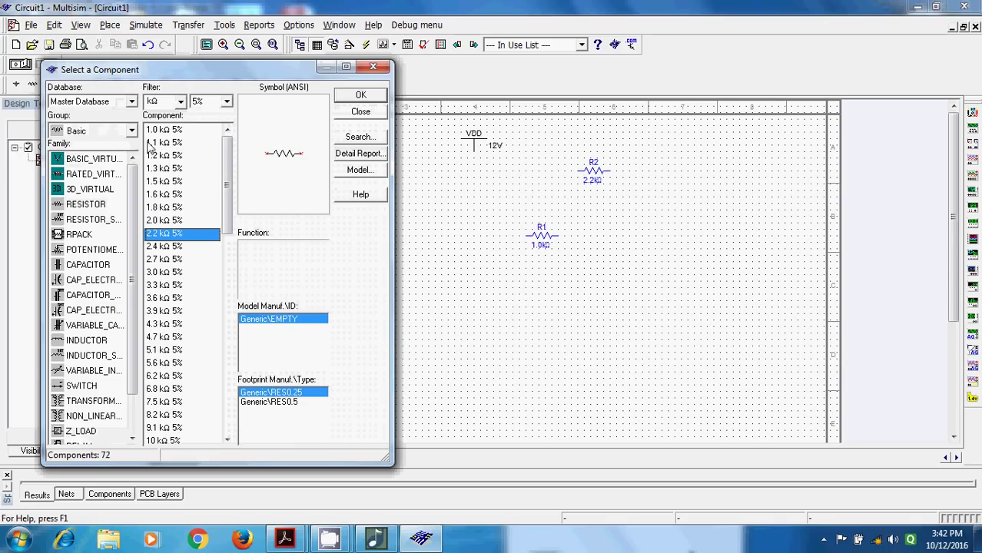
{"action": "left_click", "coordinate": [181, 101]}
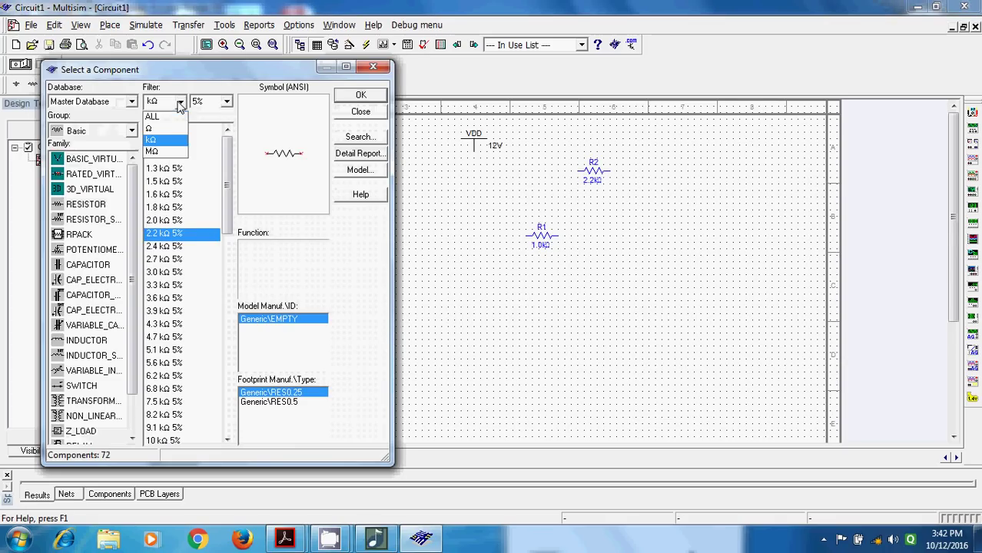
{"action": "left_click", "coordinate": [171, 152]}
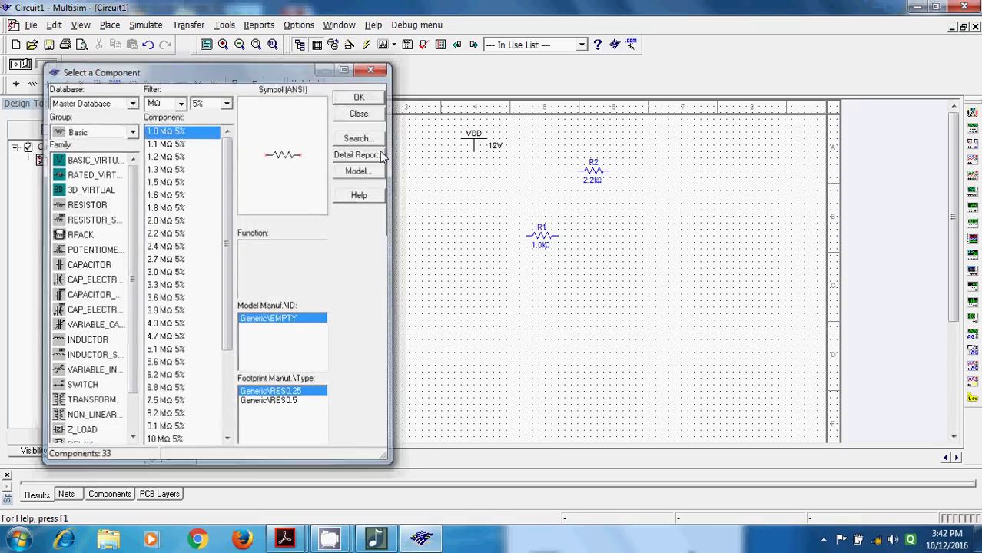
{"action": "left_click", "coordinate": [361, 96]}
{"action": "left_click", "coordinate": [391, 250]}
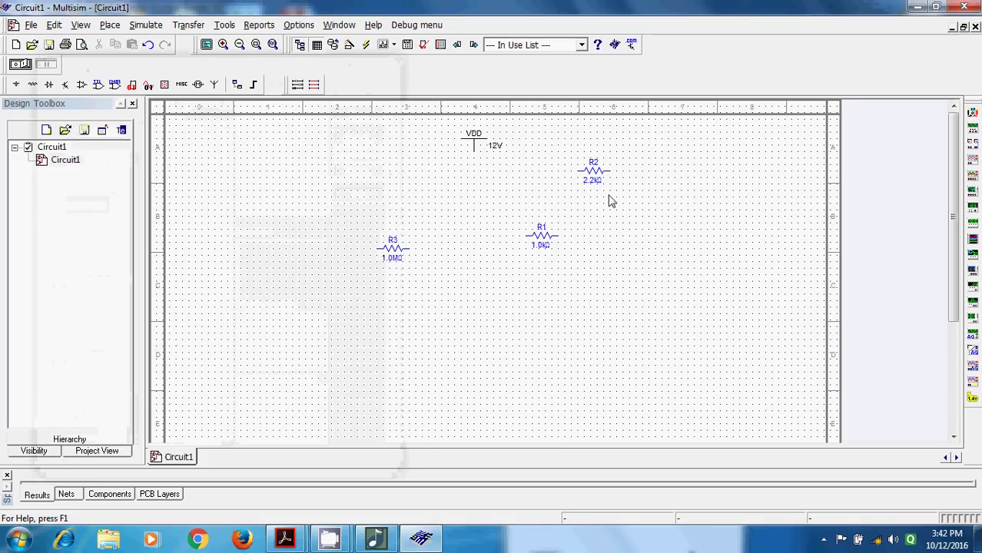
{"action": "left_click", "coordinate": [542, 235]}
Step: Select all three resistors and rotate them 90° clockwise to stand upright
{"action": "left_click_drag", "start_coordinate": [542, 234], "coordinate": [494, 302]}
{"action": "left_click", "coordinate": [517, 260]}
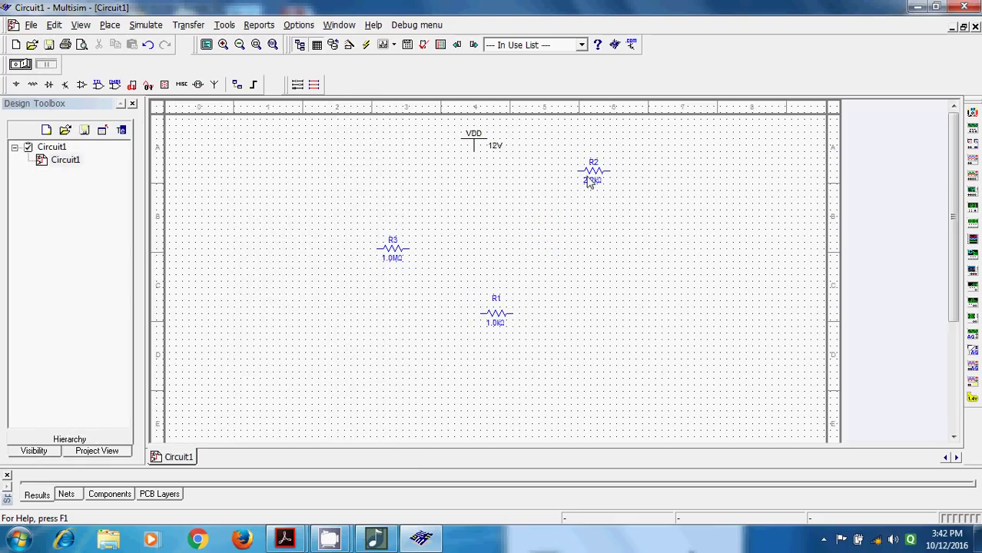
{"action": "left_click_drag", "start_coordinate": [591, 181], "coordinate": [477, 230]}
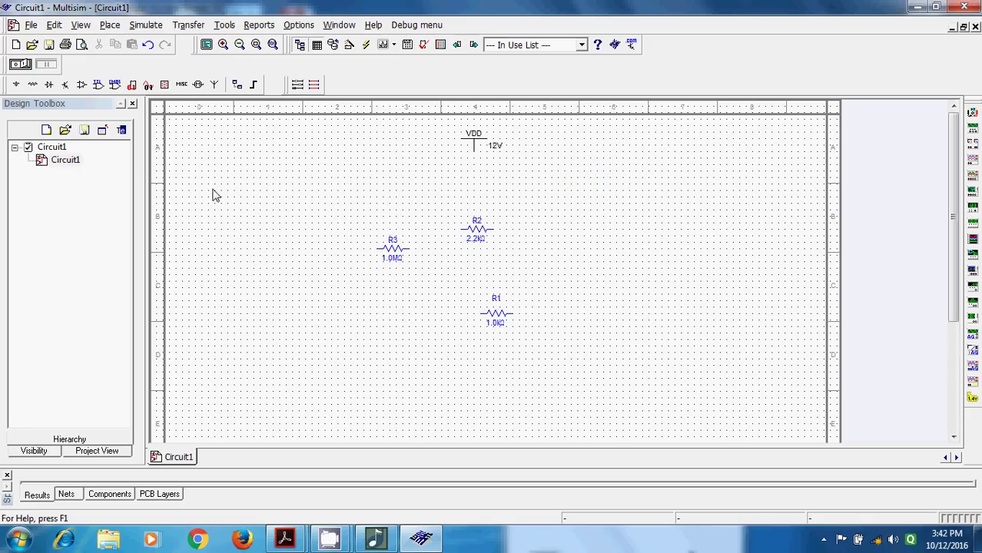
{"action": "left_click_drag", "start_coordinate": [300, 183], "coordinate": [541, 347]}
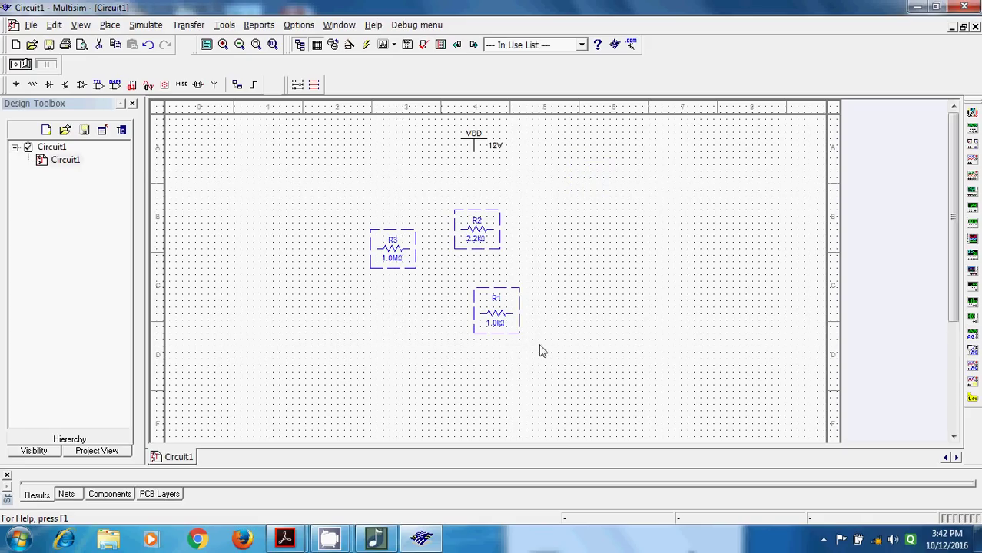
{"action": "right_click", "coordinate": [495, 299]}
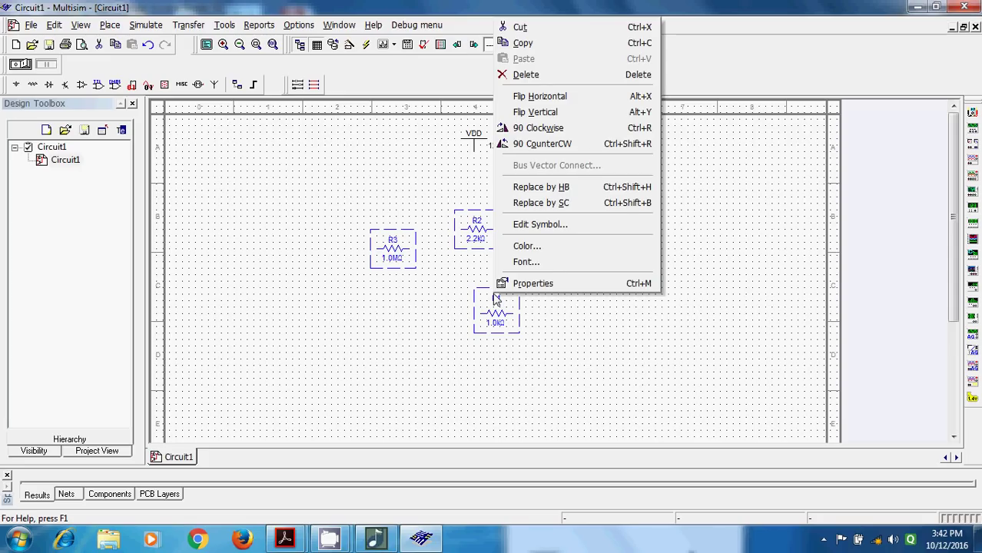
{"action": "left_click", "coordinate": [527, 129]}
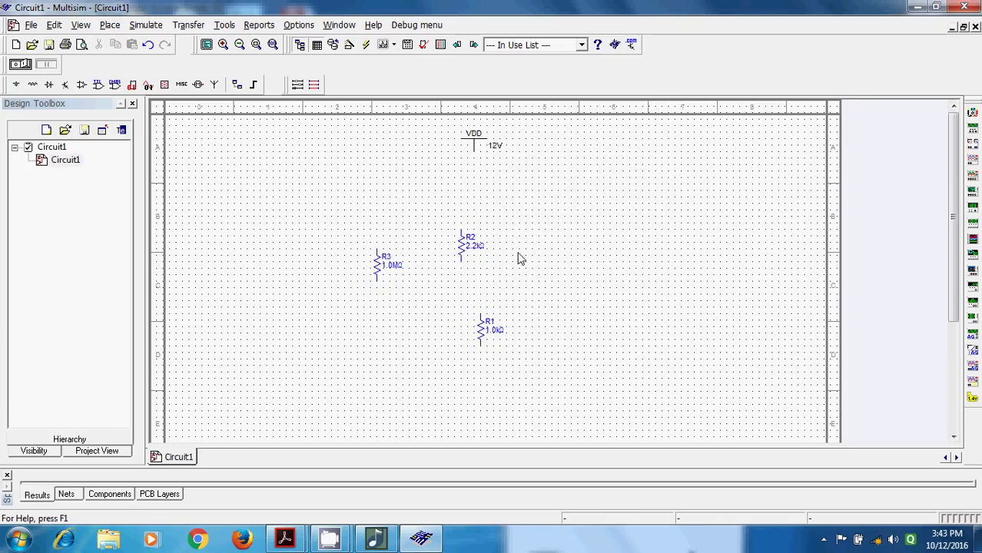
Step: Arrange R2 just below VDD, R1 beneath R2, and R3 beside R1
{"action": "left_click", "coordinate": [466, 247]}
{"action": "left_click", "coordinate": [462, 229]}
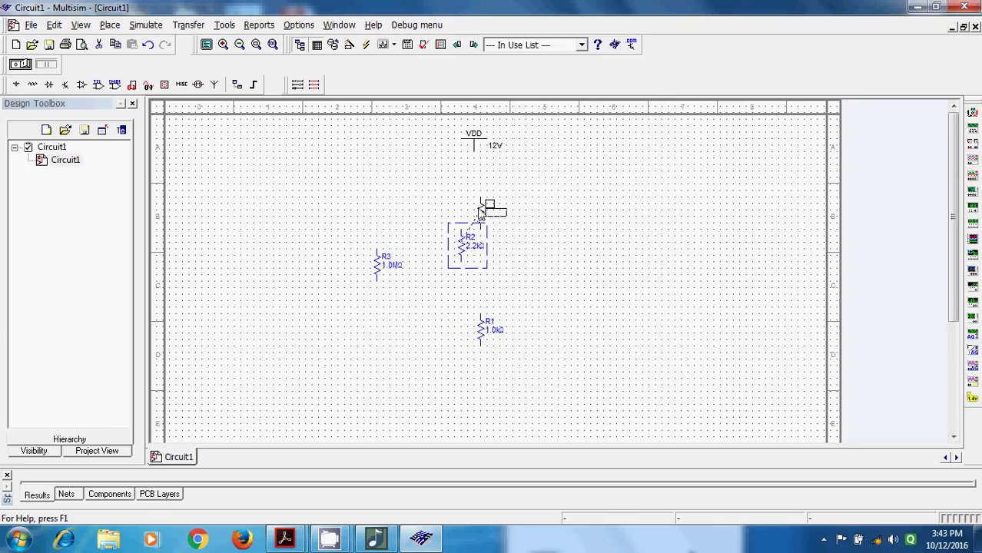
{"action": "left_click_drag", "start_coordinate": [474, 199], "coordinate": [477, 194]}
{"action": "left_click", "coordinate": [524, 324]}
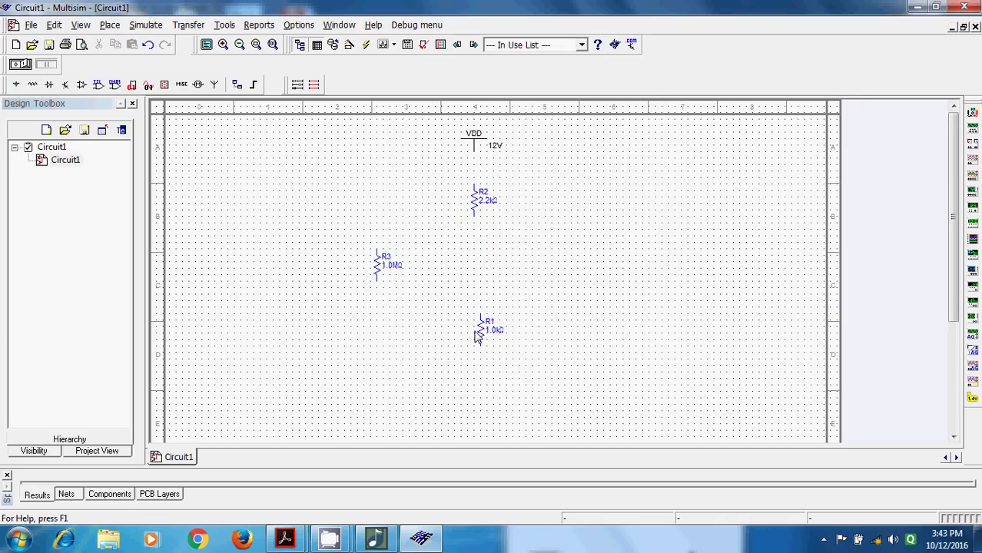
{"action": "left_click_drag", "start_coordinate": [483, 334], "coordinate": [478, 320]}
{"action": "left_click", "coordinate": [371, 284]}
{"action": "left_click_drag", "start_coordinate": [379, 266], "coordinate": [412, 320]}
{"action": "left_click", "coordinate": [569, 371]}
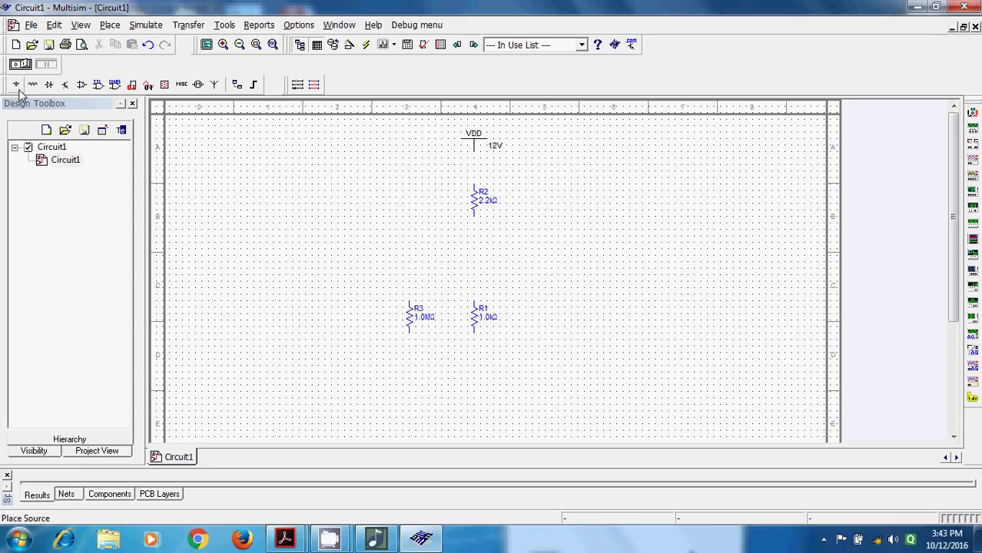
Step: Pick the BFW10 N-channel JFET from the JFET_N family for placement
{"action": "left_click", "coordinate": [66, 85]}
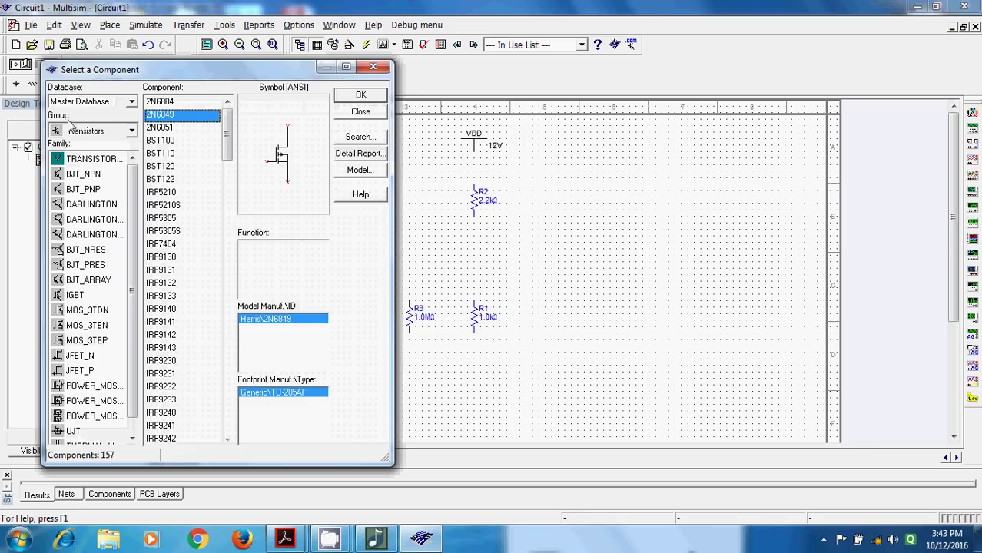
{"action": "left_click", "coordinate": [77, 356]}
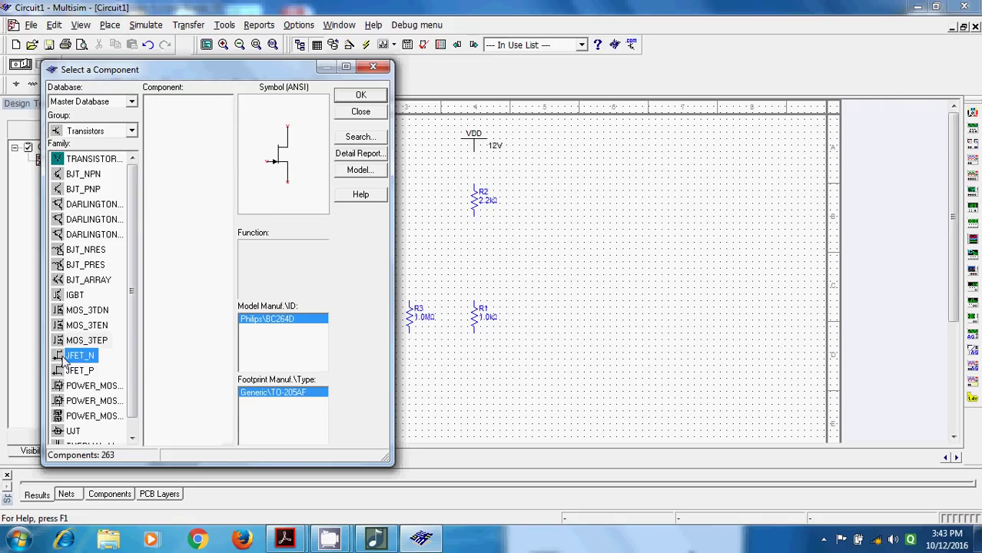
{"action": "left_click", "coordinate": [152, 425]}
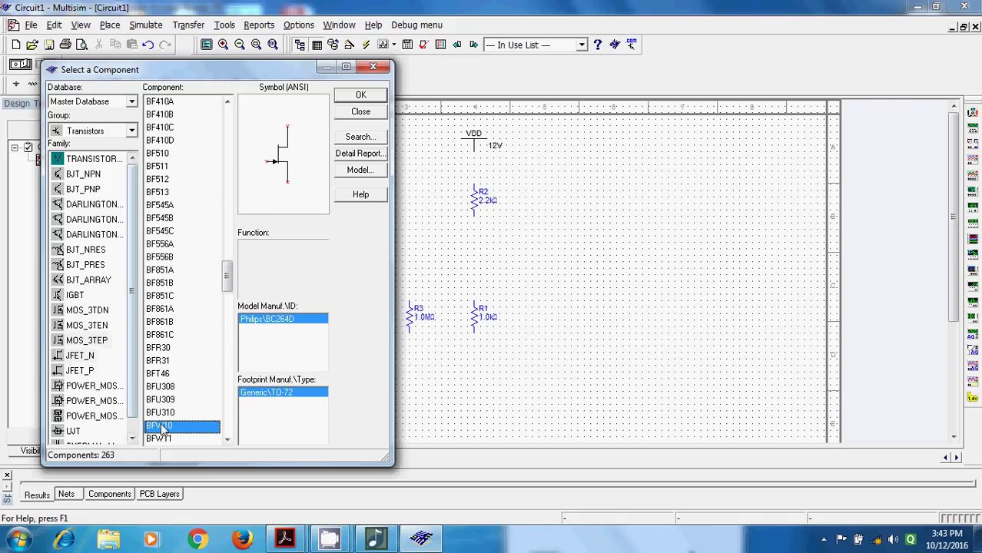
{"action": "left_click_drag", "start_coordinate": [226, 276], "coordinate": [240, 304]}
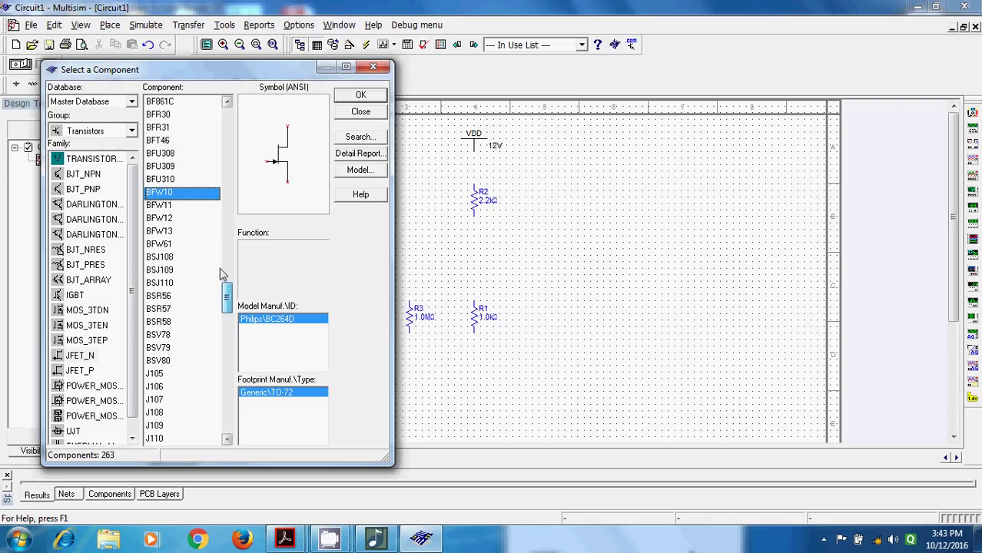
{"action": "double_click", "coordinate": [162, 198]}
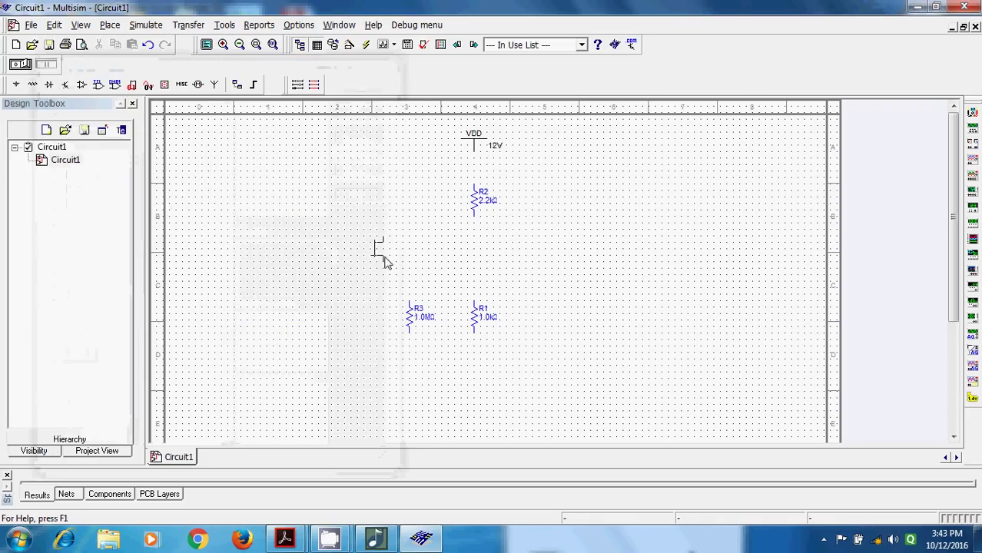
Step: Drop the JFET Q1 between R2 and R1, nudging R2 slightly upward
{"action": "left_click", "coordinate": [454, 264]}
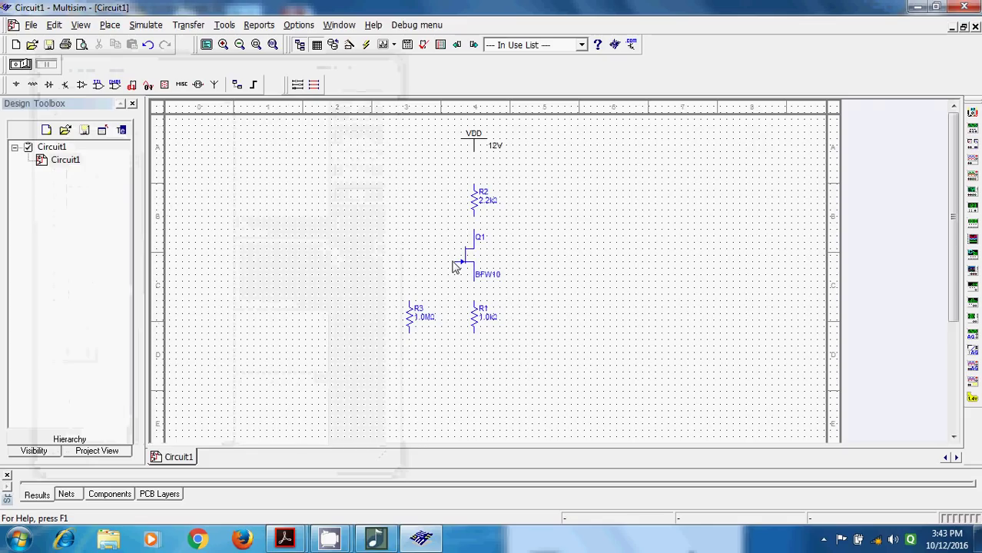
{"action": "left_click", "coordinate": [475, 190]}
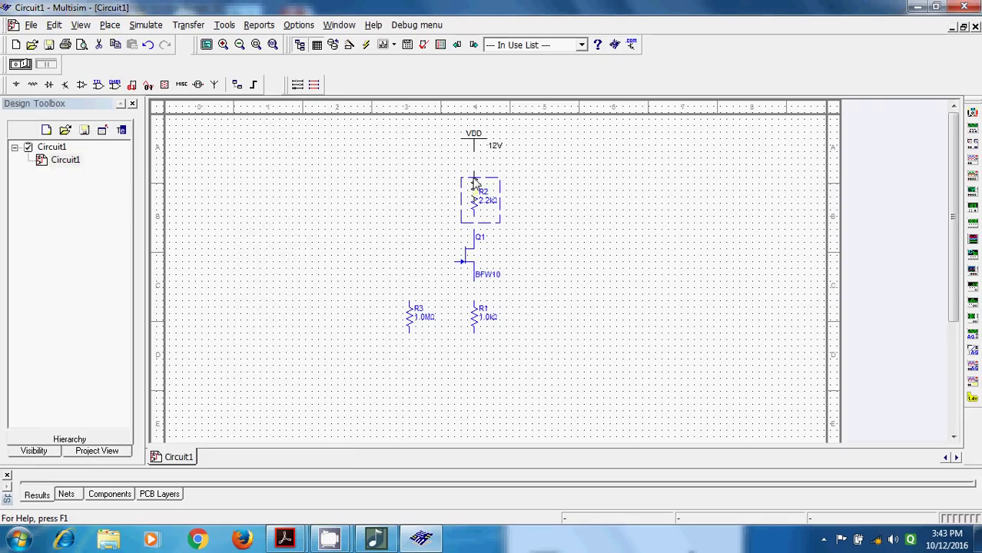
{"action": "left_click_drag", "start_coordinate": [475, 190], "coordinate": [475, 179]}
{"action": "left_click", "coordinate": [570, 200]}
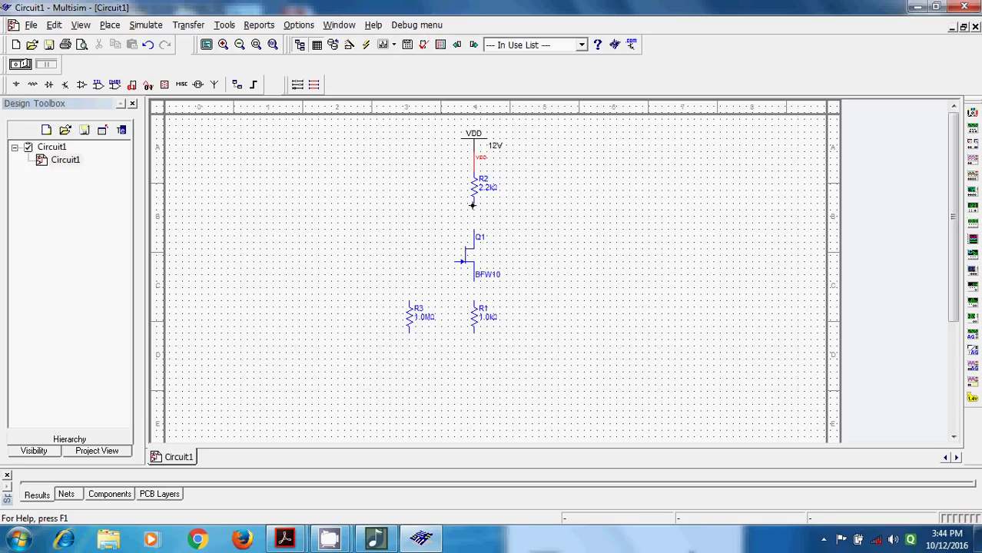
Step: Wire R2's lower pin to the JFET drain and R3's top pin to its gate
{"action": "left_click", "coordinate": [474, 231]}
{"action": "left_click", "coordinate": [409, 295]}
{"action": "left_click", "coordinate": [462, 262]}
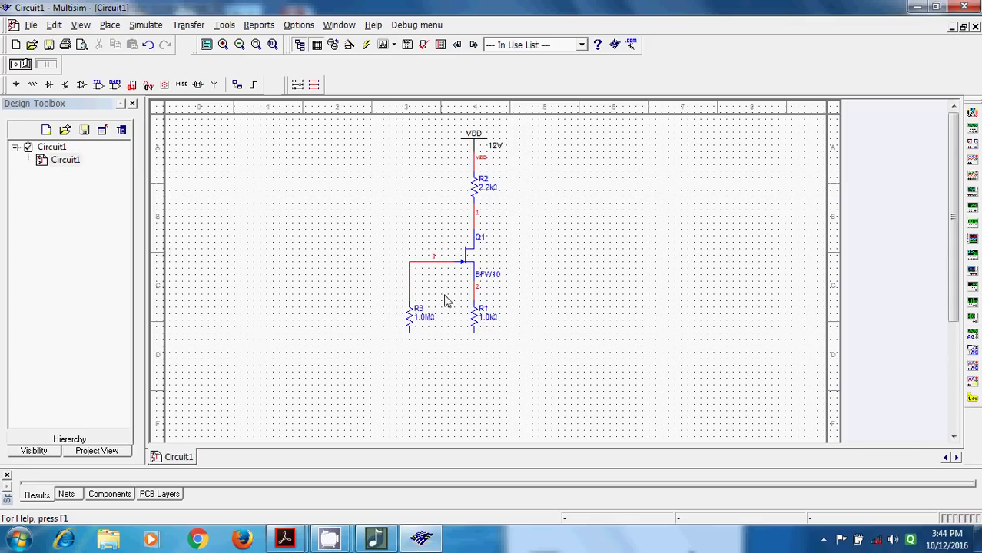
{"action": "left_click", "coordinate": [31, 86]}
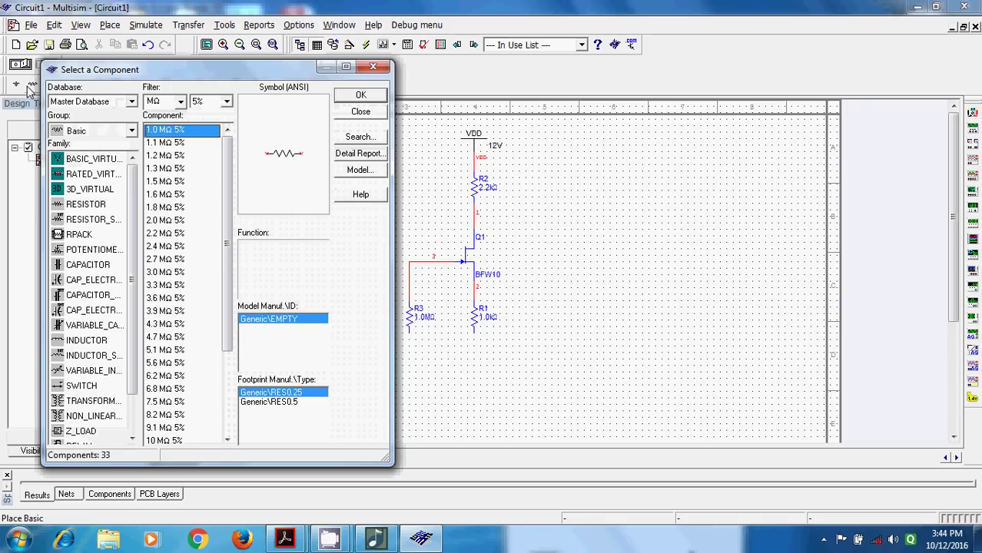
Step: Place a 10 µF polarized electrolytic capacitor, C1, left of the circuit
{"action": "left_click", "coordinate": [86, 282]}
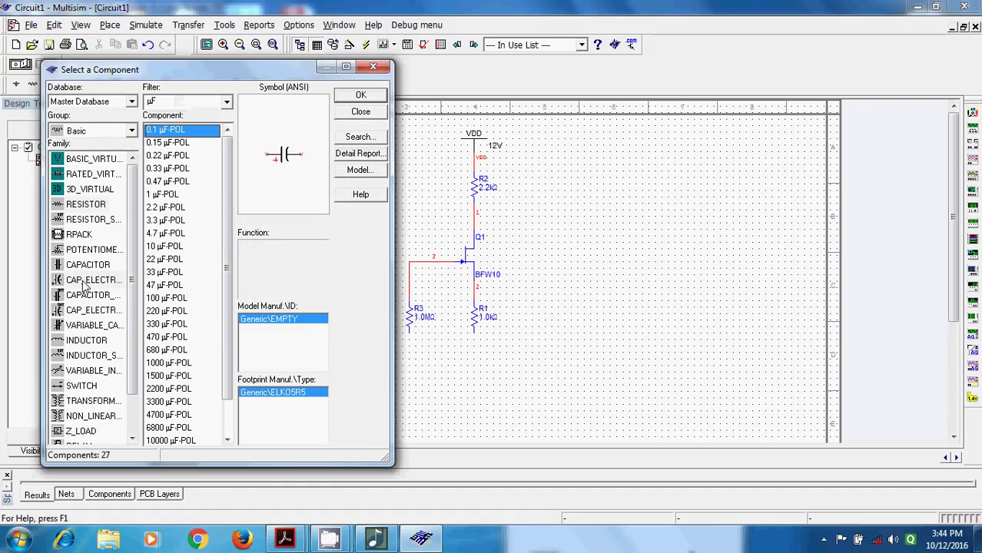
{"action": "left_click", "coordinate": [176, 248]}
{"action": "left_click", "coordinate": [354, 97]}
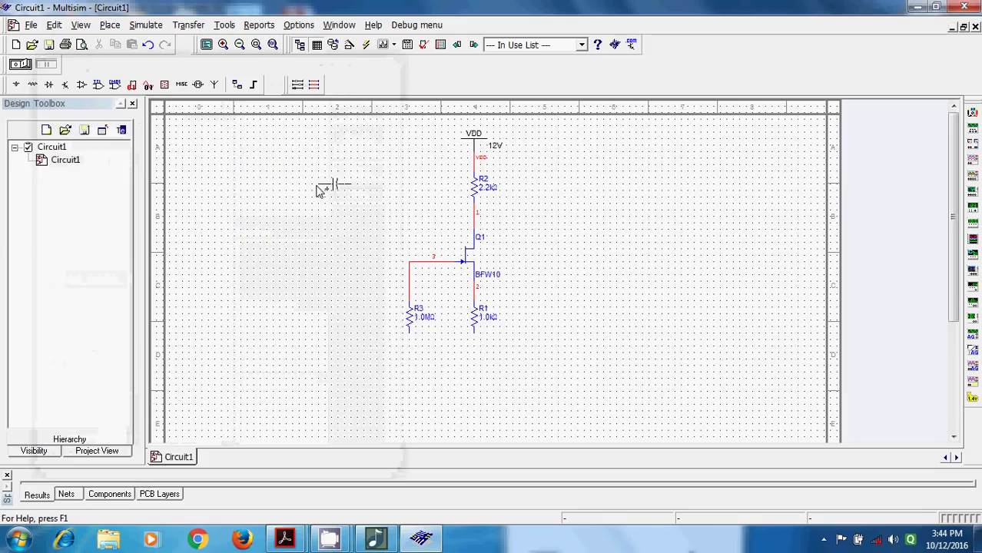
{"action": "left_click", "coordinate": [314, 223]}
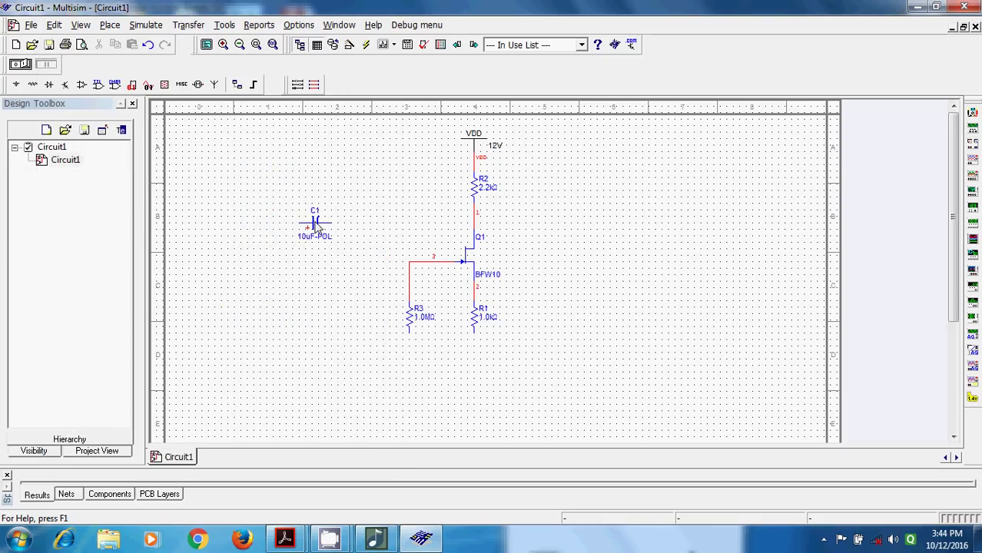
Step: Cut and paste the capacitor to place C2 right of the transistor
{"action": "left_click", "coordinate": [317, 227]}
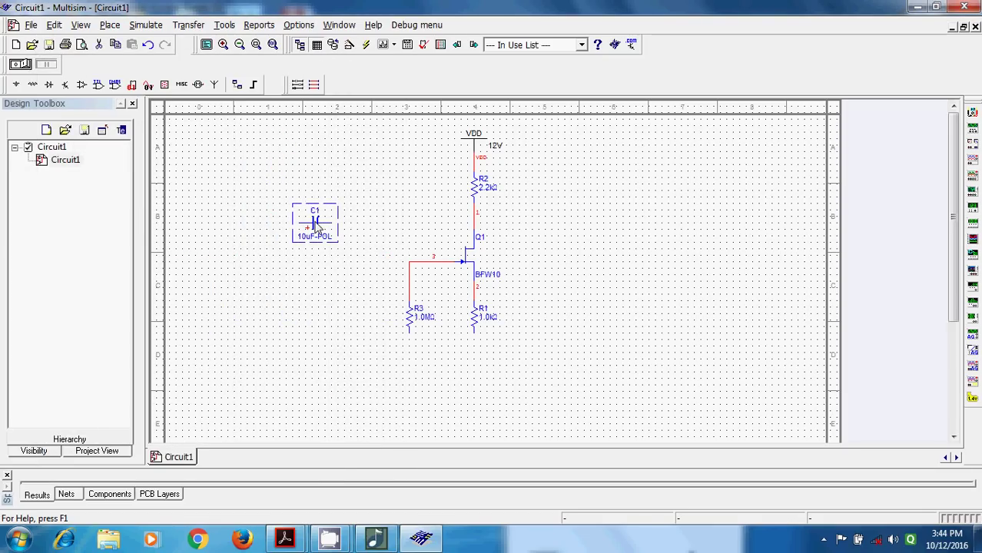
{"action": "right_click", "coordinate": [317, 227]}
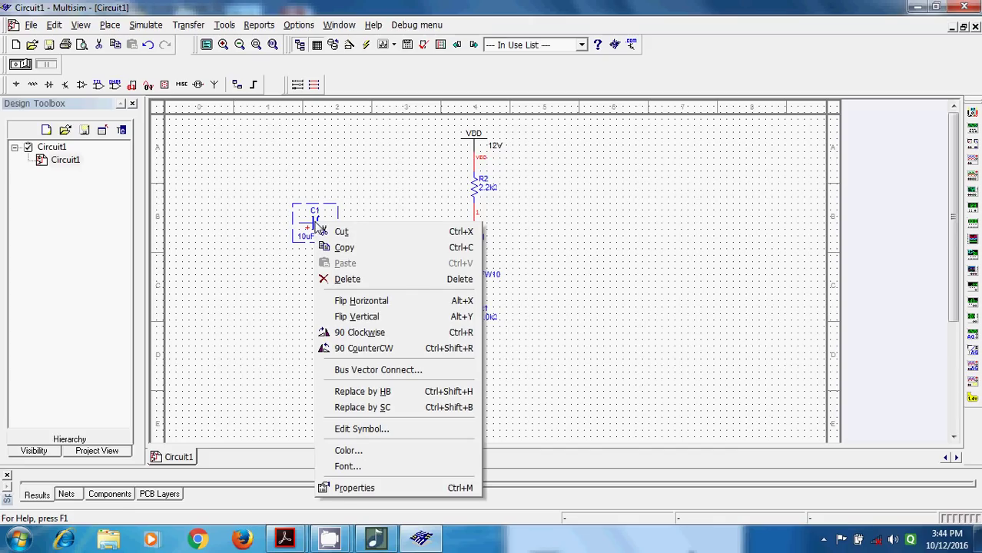
{"action": "left_click", "coordinate": [341, 231]}
{"action": "right_click", "coordinate": [230, 154]}
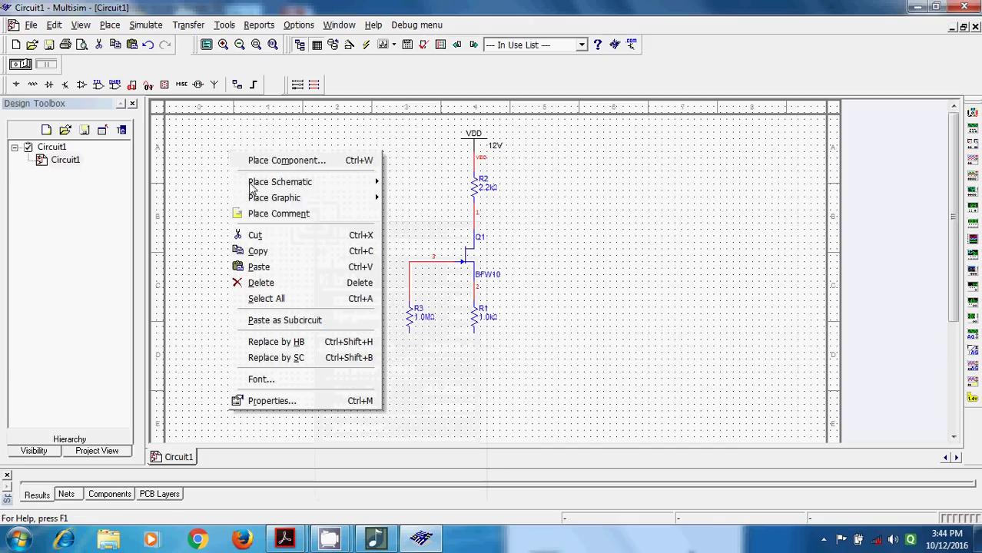
{"action": "left_click", "coordinate": [259, 266]}
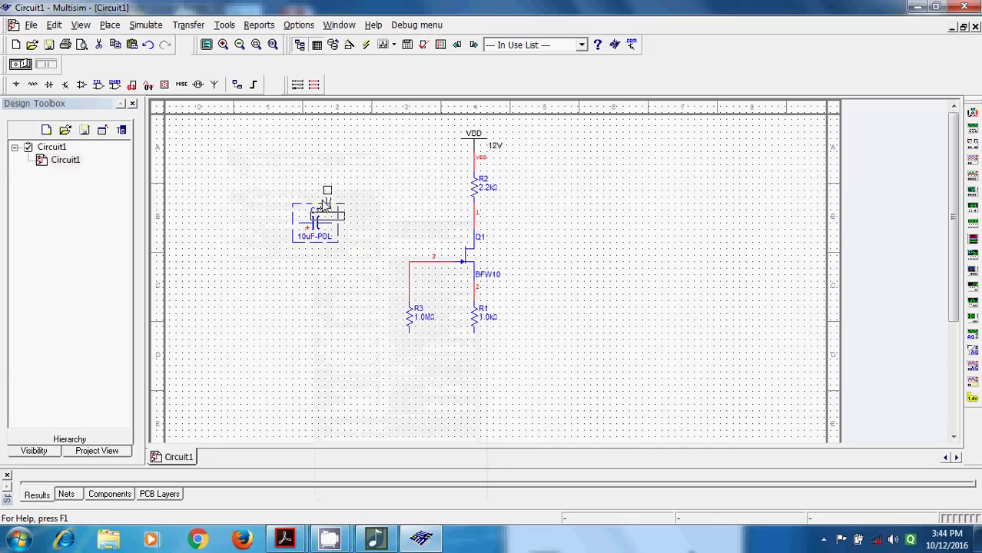
{"action": "left_click", "coordinate": [544, 223]}
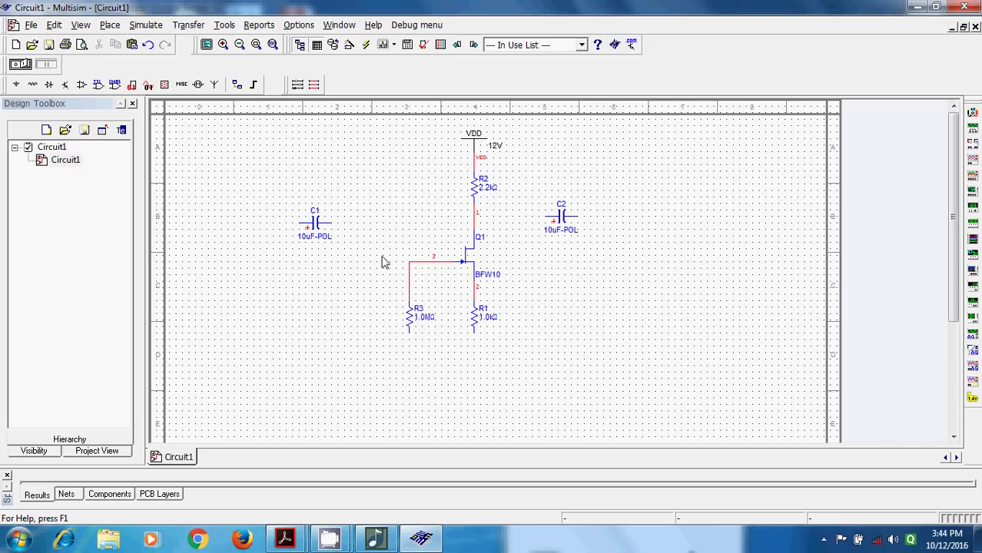
Step: Rotate C1 onto the gate line left of Q1, and wire C2 to the R2–drain node
{"action": "right_click", "coordinate": [316, 235]}
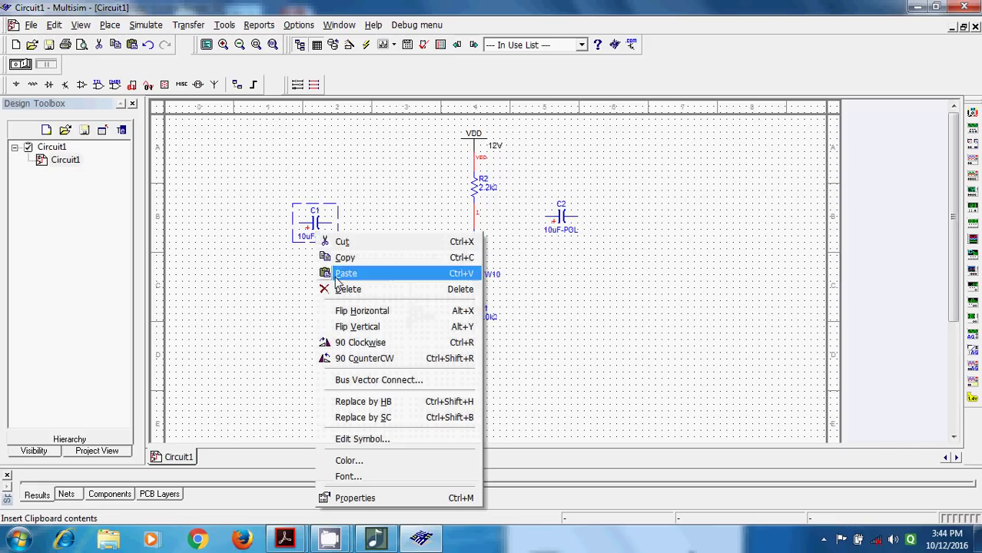
{"action": "left_click", "coordinate": [352, 346]}
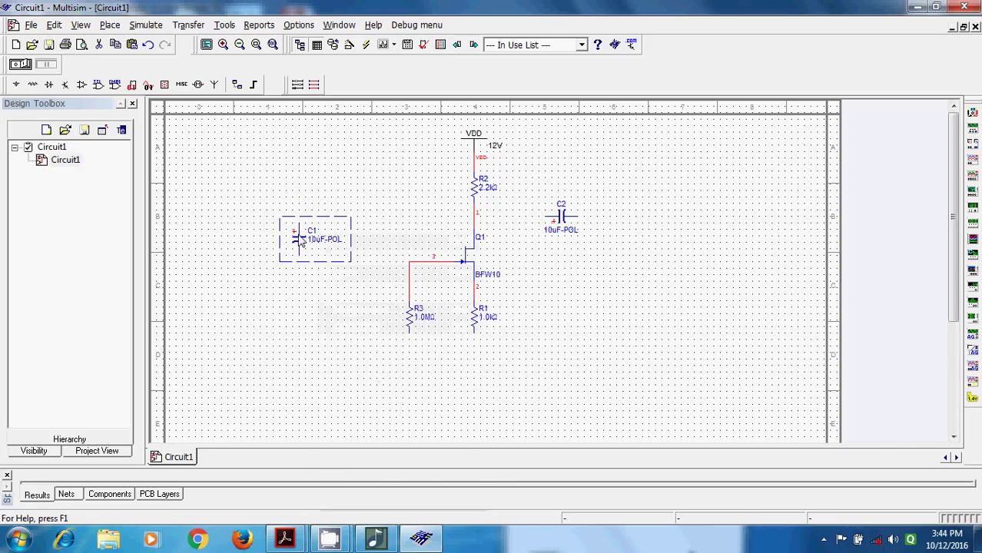
{"action": "right_click", "coordinate": [298, 236]}
{"action": "left_click", "coordinate": [342, 345]}
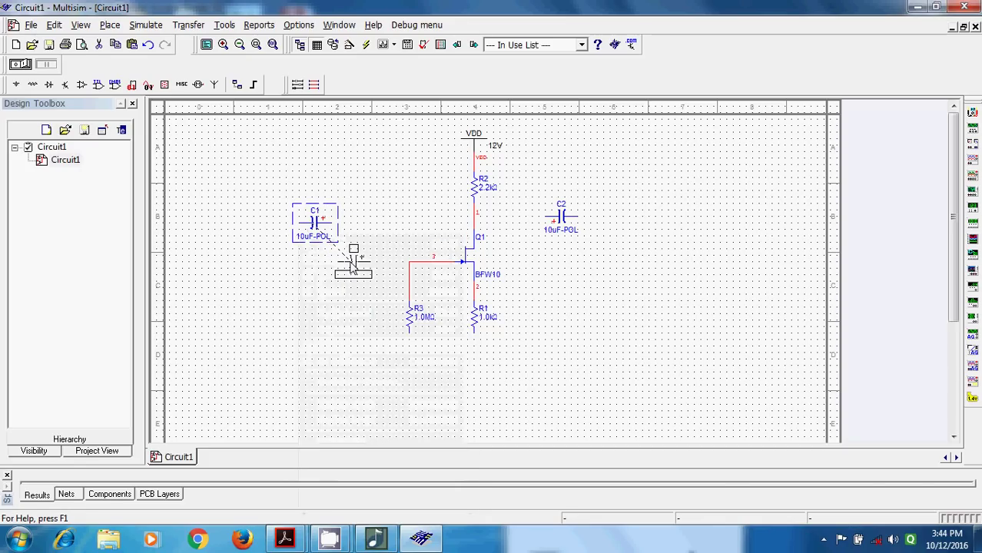
{"action": "left_click_drag", "start_coordinate": [315, 225], "coordinate": [352, 262]}
{"action": "left_click", "coordinate": [372, 340]}
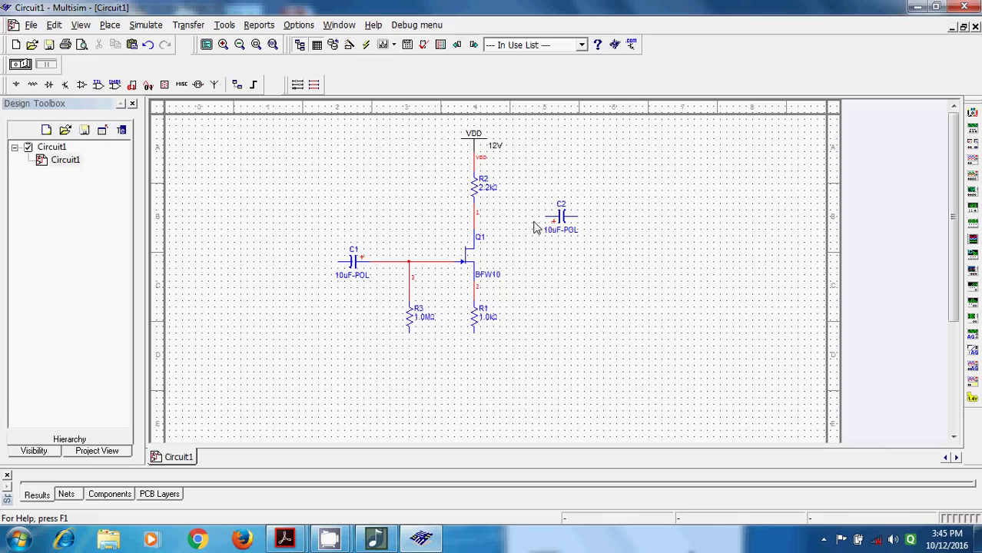
{"action": "left_click_drag", "start_coordinate": [547, 216], "coordinate": [473, 217]}
Step: Place function generator XFG1 and wire its positive output to C1's input pin
{"action": "left_click", "coordinate": [971, 130]}
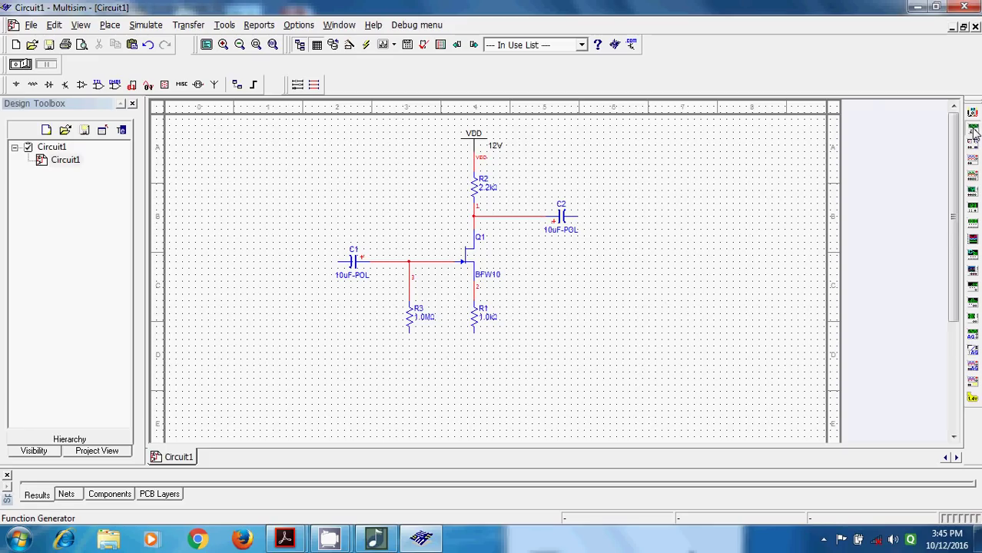
{"action": "left_click", "coordinate": [255, 208]}
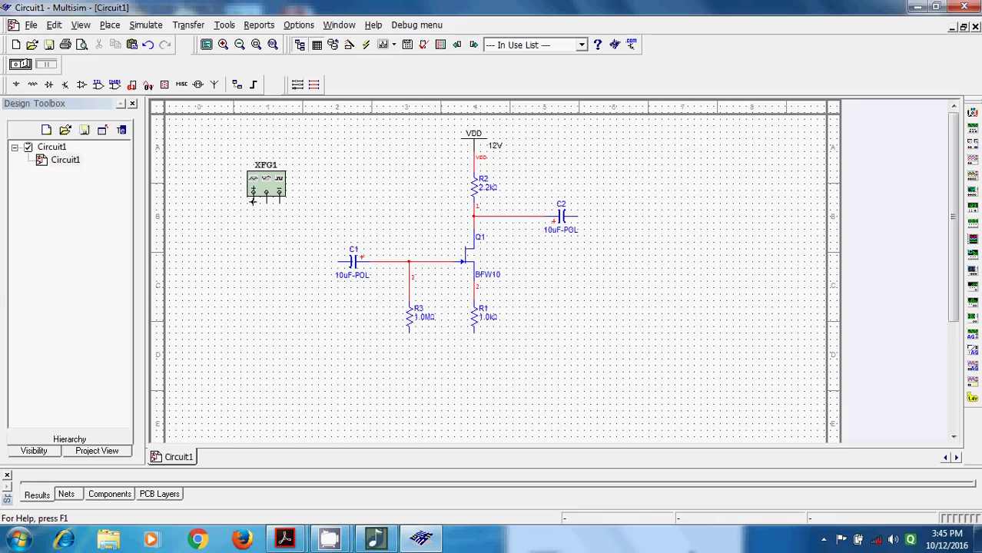
{"action": "left_click", "coordinate": [332, 264]}
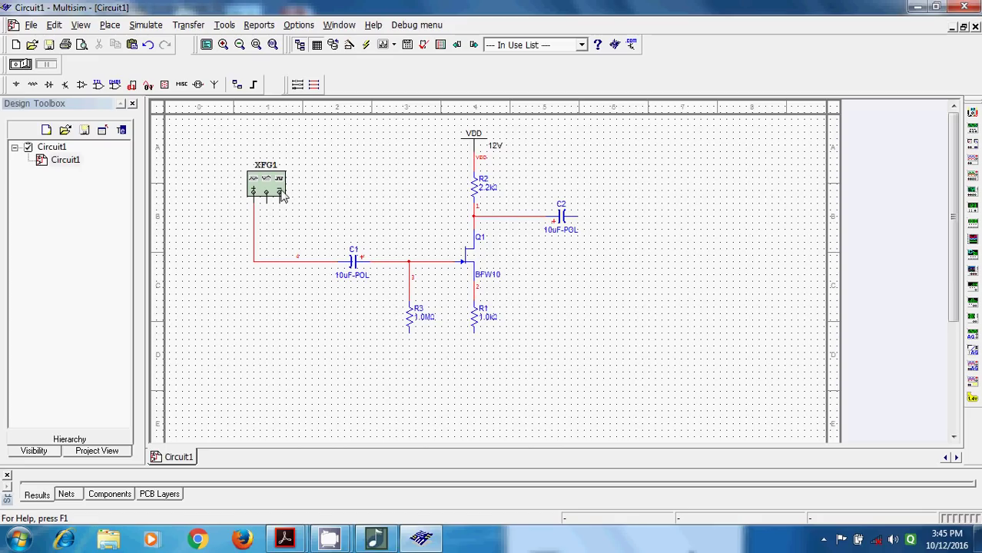
Step: Place a ground below R1, then wire R3's bottom and XFG1's common terminal to it
{"action": "left_click", "coordinate": [18, 86]}
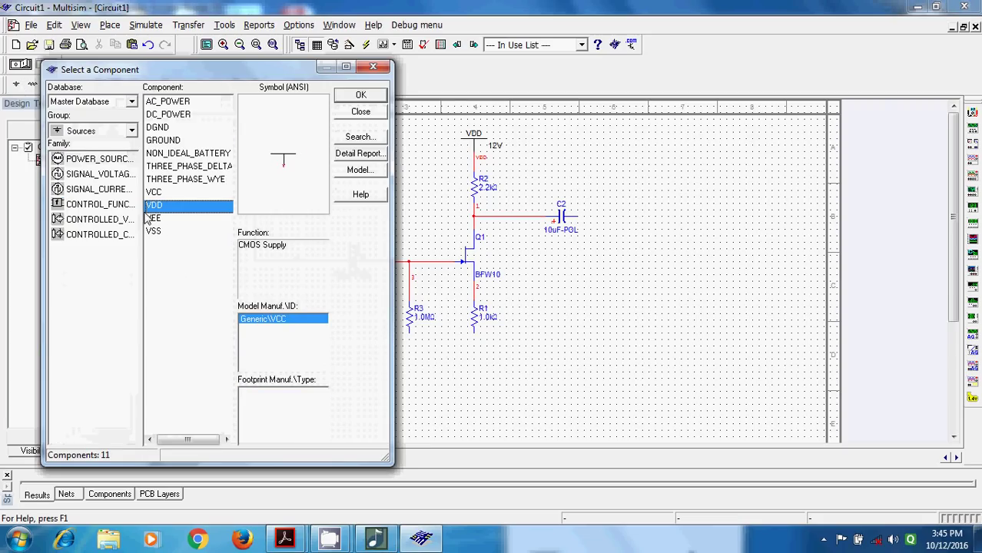
{"action": "left_click", "coordinate": [163, 141]}
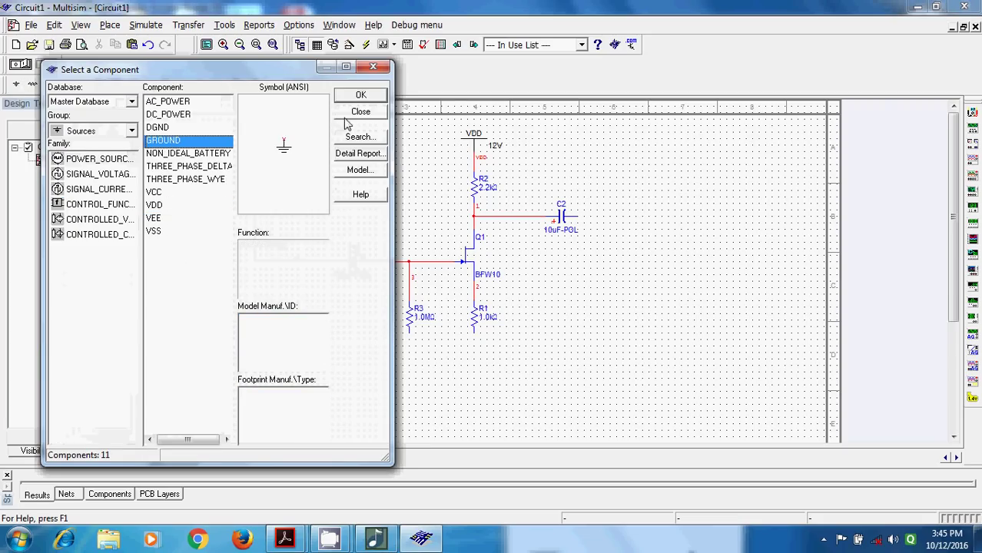
{"action": "left_click", "coordinate": [359, 96]}
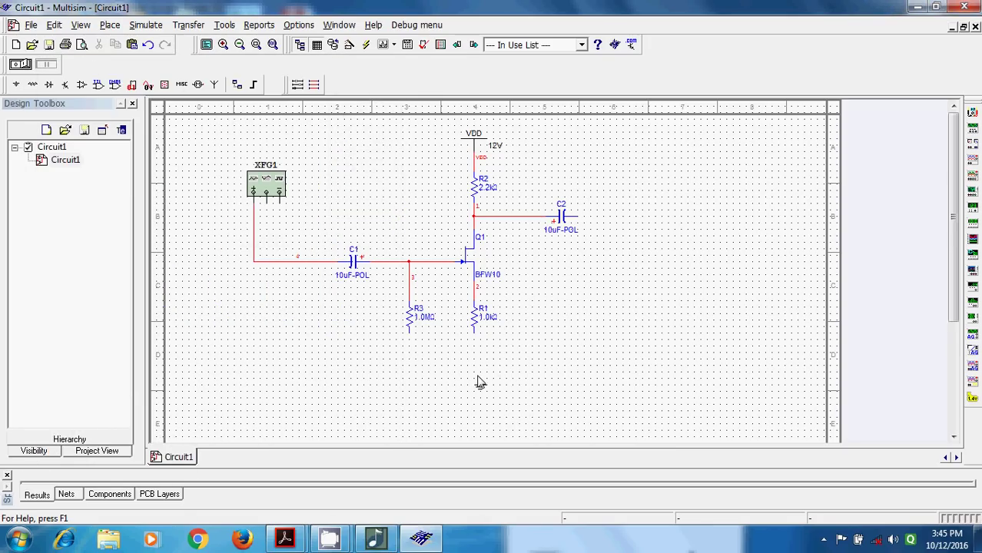
{"action": "left_click", "coordinate": [474, 379]}
{"action": "left_click", "coordinate": [475, 357]}
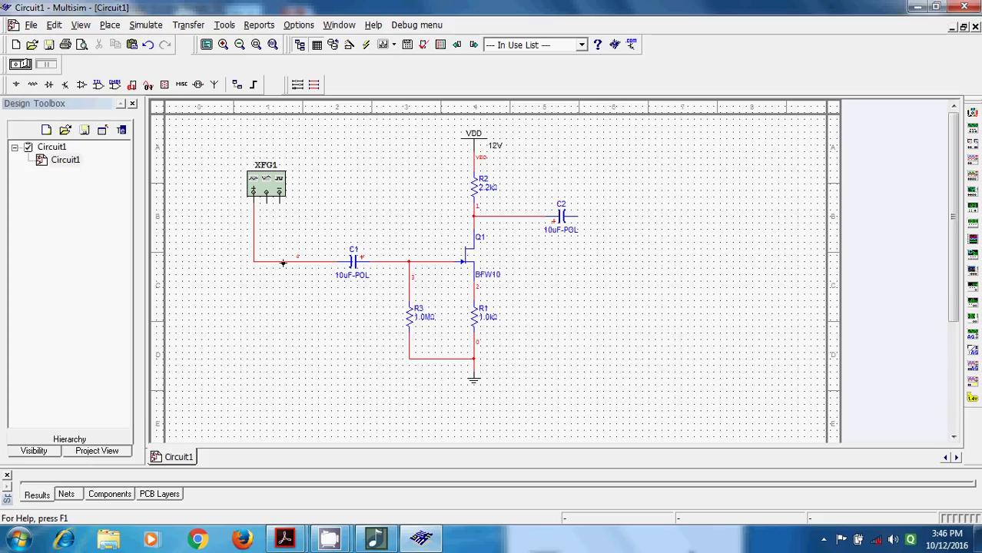
{"action": "left_click", "coordinate": [409, 359]}
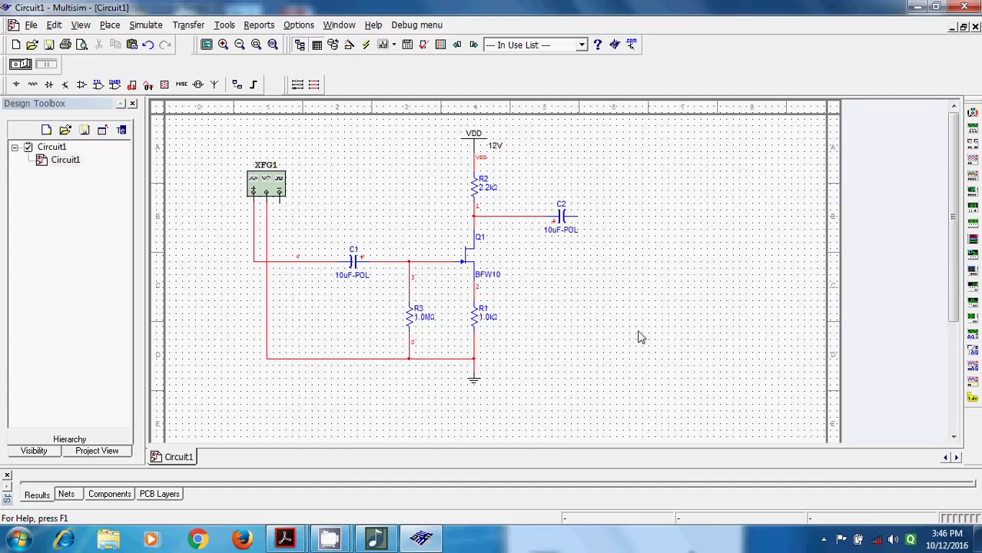
Step: Open the Basic component browser showing the CAP_ELECTROLIT polarized capacitor values
{"action": "scroll", "coordinate": [647, 272], "scroll_direction": "up", "scroll_amount": 1}
{"action": "scroll", "coordinate": [647, 272], "scroll_direction": "down", "scroll_amount": 1}
{"action": "scroll", "coordinate": [647, 272], "scroll_direction": "up", "scroll_amount": 1}
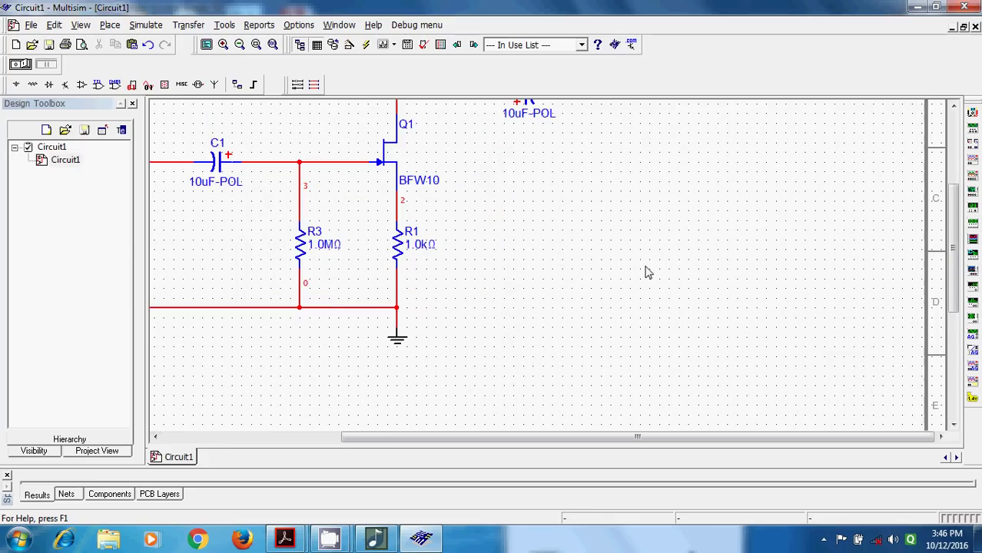
{"action": "left_click_drag", "start_coordinate": [623, 436], "coordinate": [458, 436]}
{"action": "left_click_drag", "start_coordinate": [953, 214], "coordinate": [958, 166]}
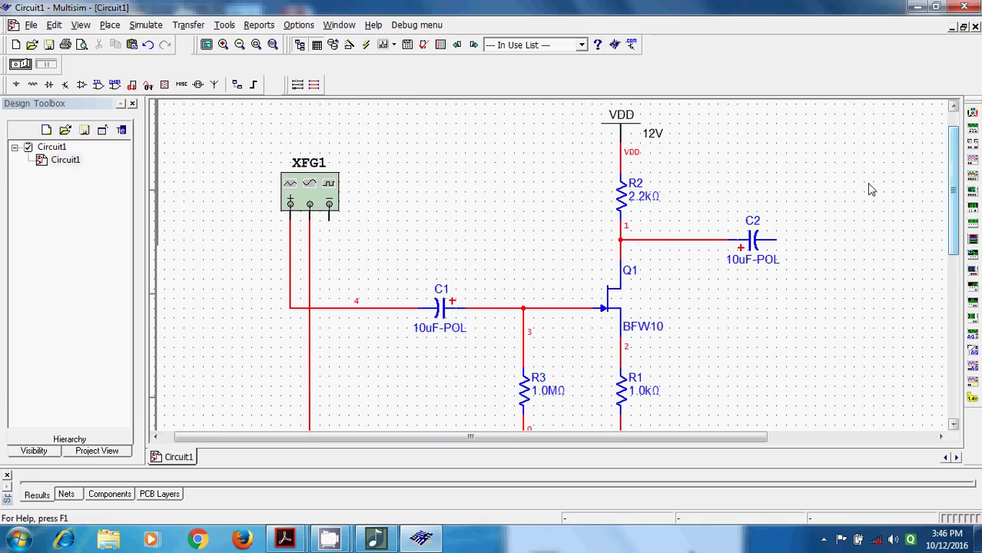
{"action": "scroll", "coordinate": [697, 204], "scroll_direction": "down", "scroll_amount": 1}
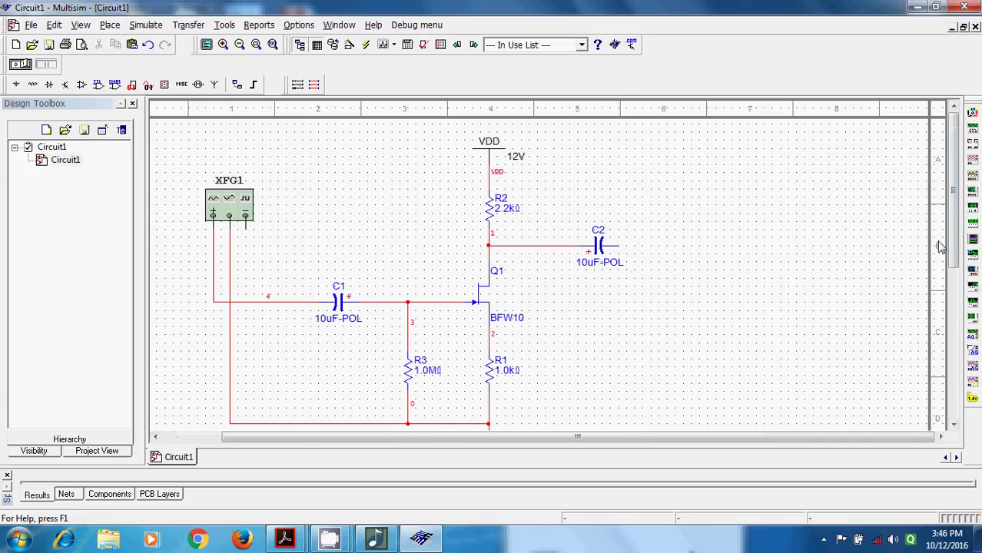
{"action": "left_click_drag", "start_coordinate": [960, 247], "coordinate": [956, 269]}
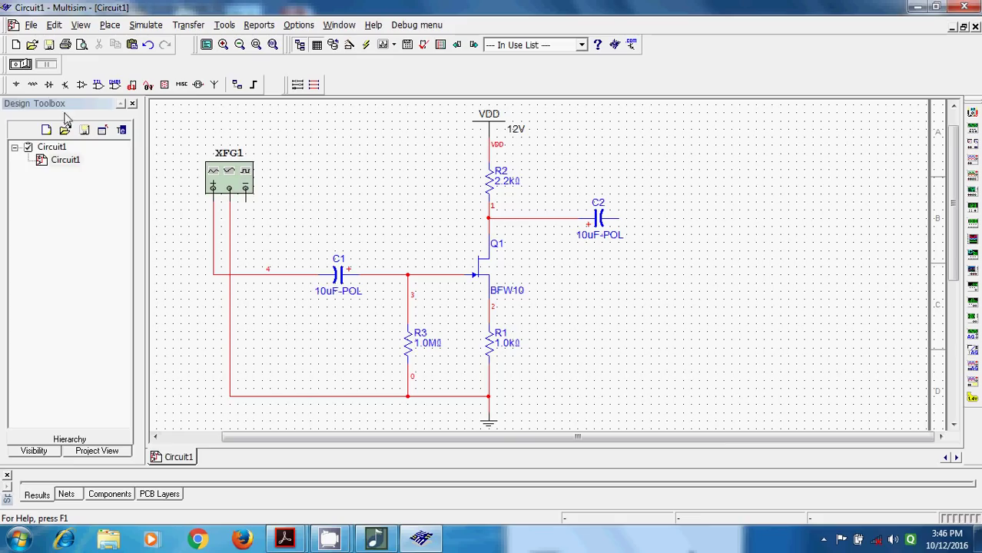
{"action": "left_click", "coordinate": [33, 86]}
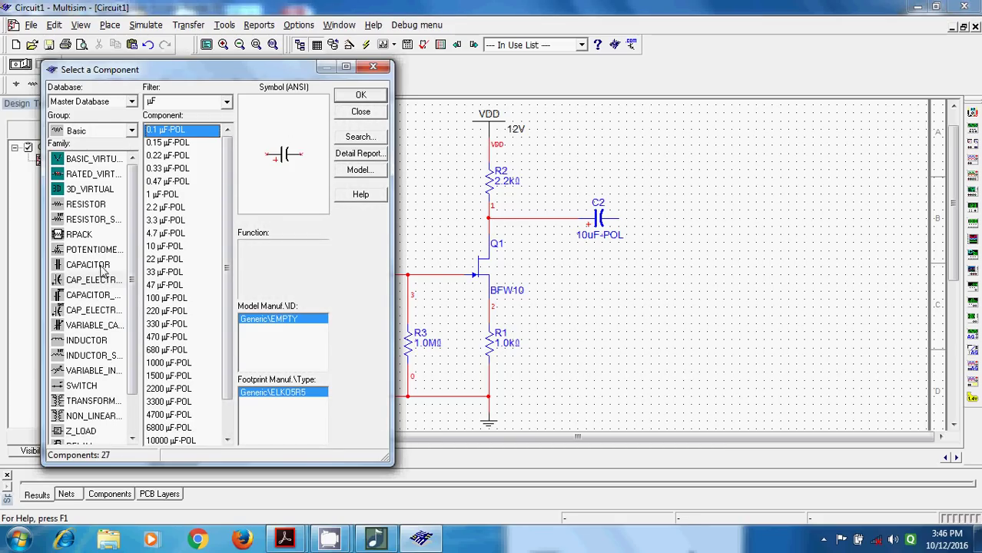
Step: Place a 100 µF-POL capacitor C3 right of R1, rotated 90° to stand vertically
{"action": "left_click", "coordinate": [160, 299]}
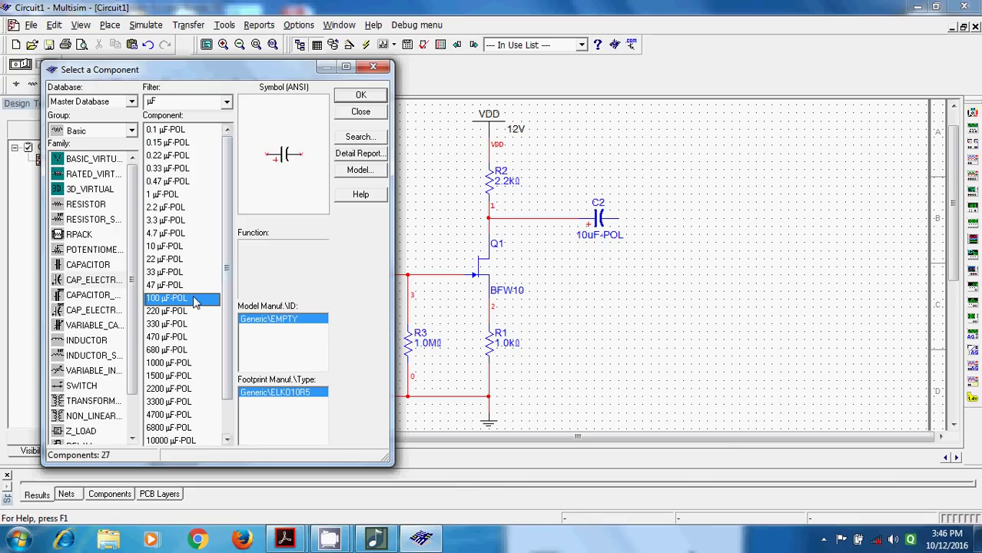
{"action": "left_click", "coordinate": [360, 95]}
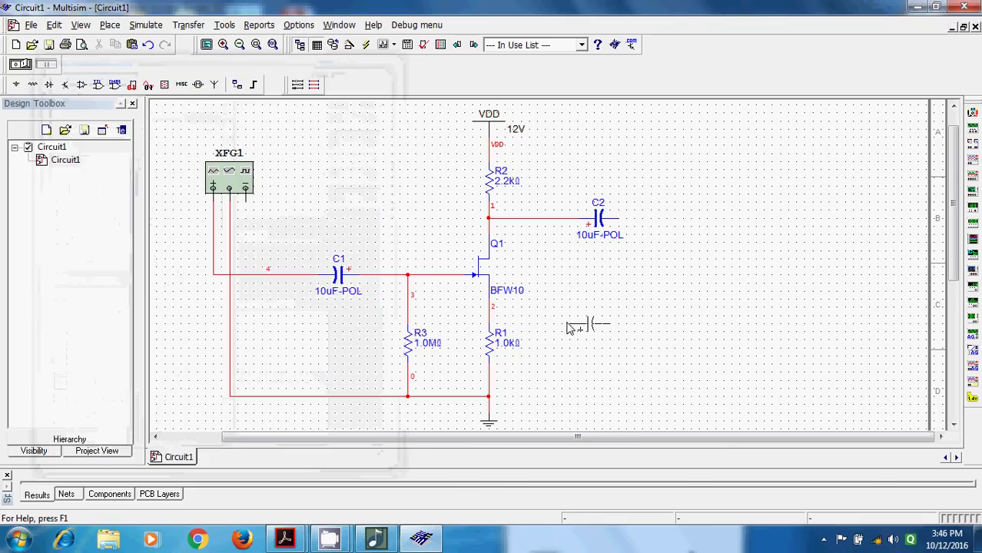
{"action": "left_click", "coordinate": [567, 326]}
{"action": "right_click", "coordinate": [582, 329]}
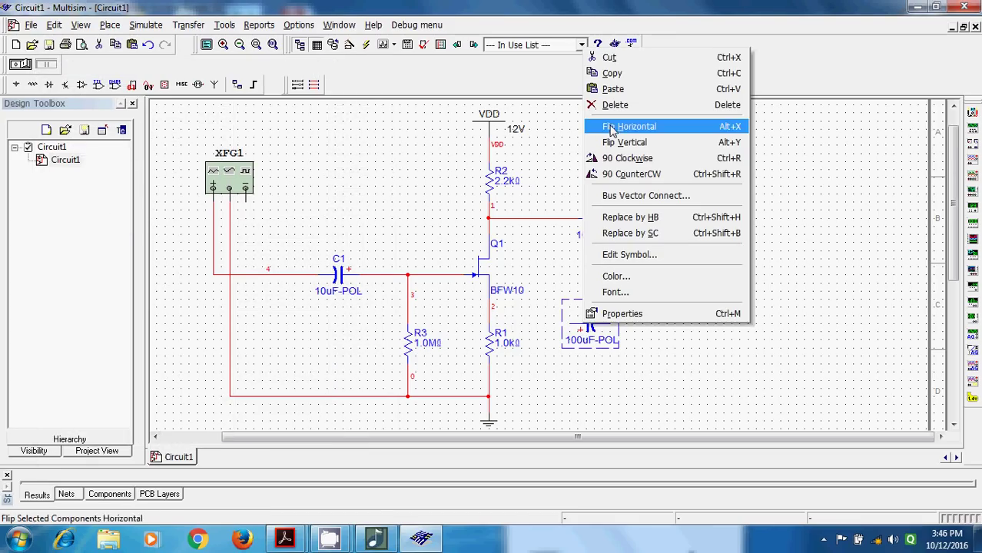
{"action": "left_click", "coordinate": [626, 158]}
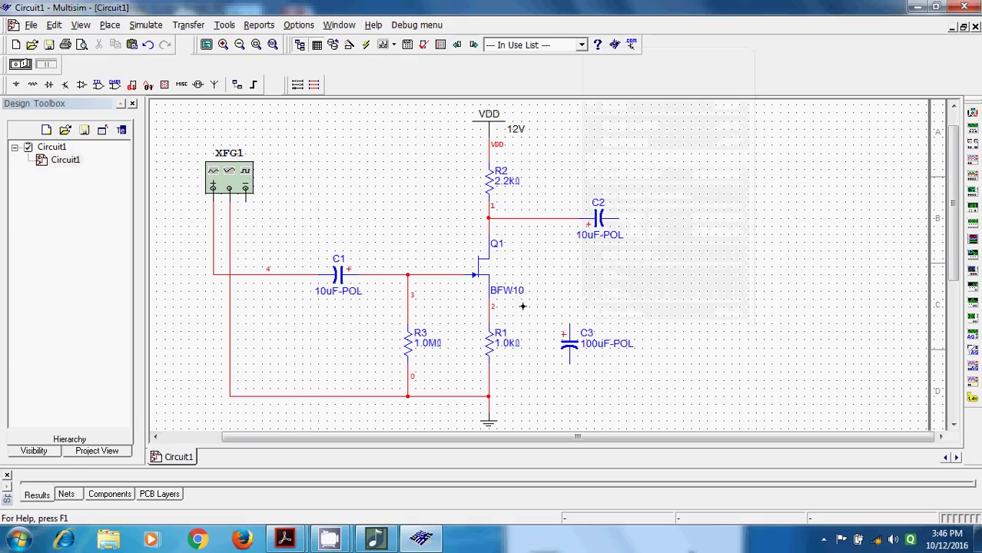
Step: Wire C3's + pin to the JFET source node and its lower pin to the ground rail
{"action": "left_click", "coordinate": [490, 307]}
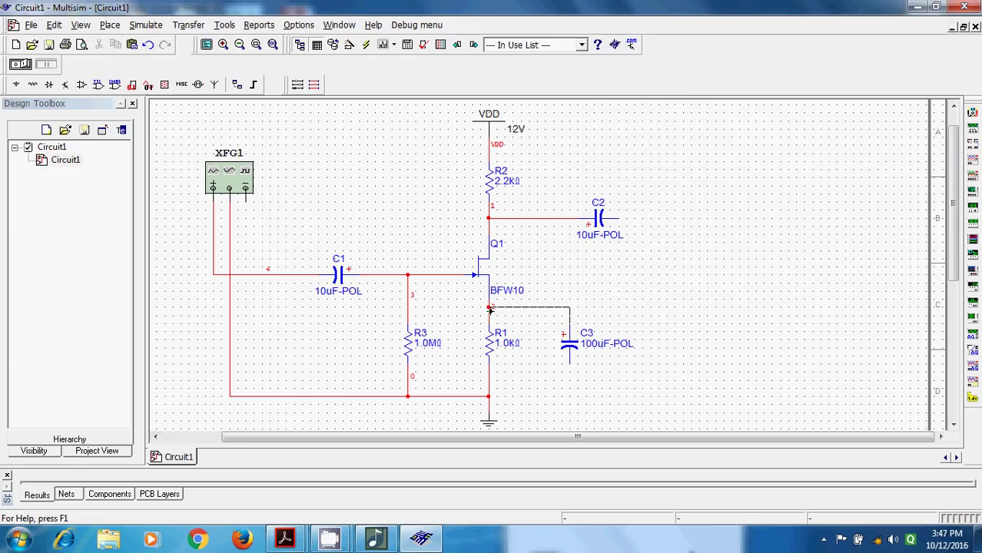
{"action": "left_click", "coordinate": [572, 368]}
{"action": "left_click", "coordinate": [489, 398]}
Step: Place oscilloscope XSC1 and wire channel A to C2's output, B to the input node, G to ground
{"action": "left_click", "coordinate": [973, 175]}
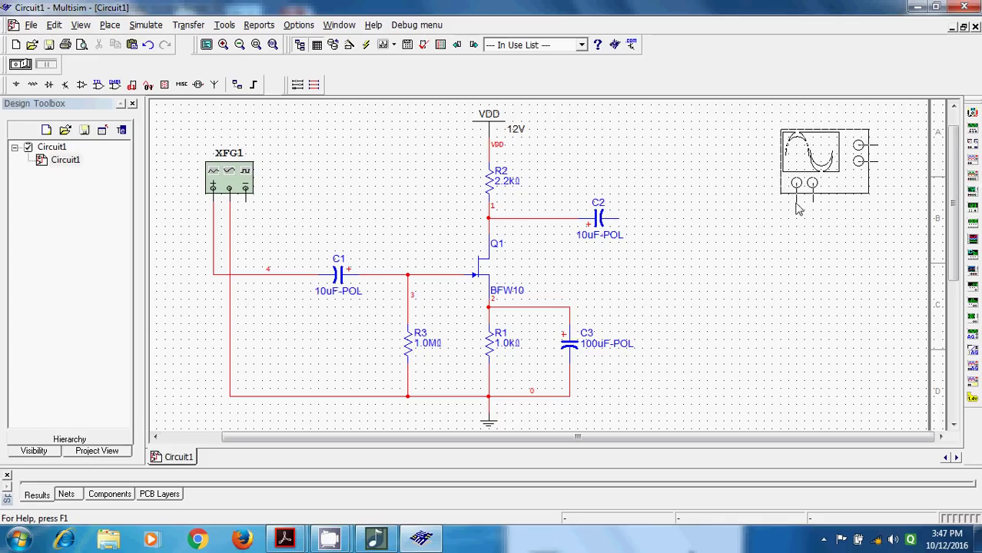
{"action": "left_click", "coordinate": [700, 196]}
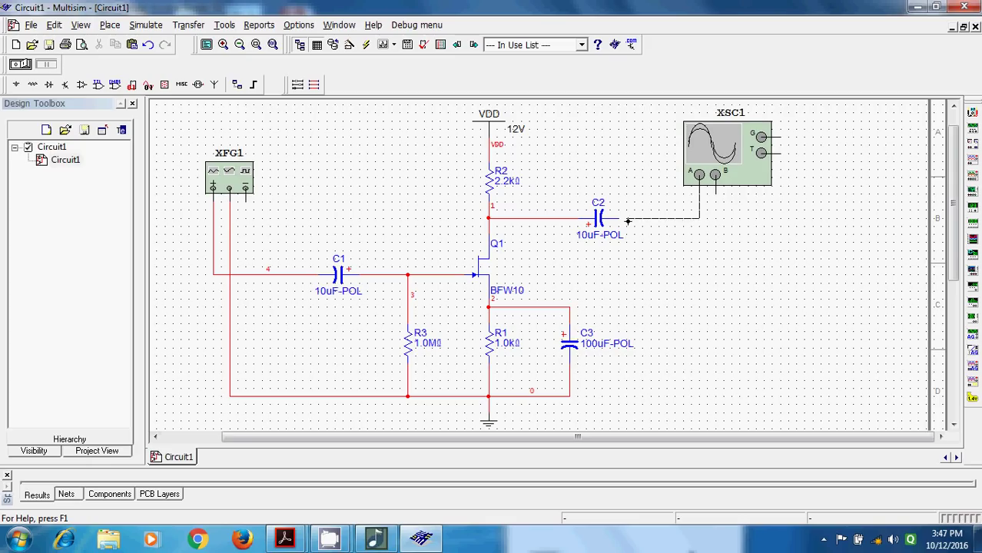
{"action": "left_click", "coordinate": [618, 220]}
{"action": "scroll", "coordinate": [285, 322], "scroll_direction": "down", "scroll_amount": 3}
{"action": "left_click_drag", "start_coordinate": [219, 294], "coordinate": [215, 287]}
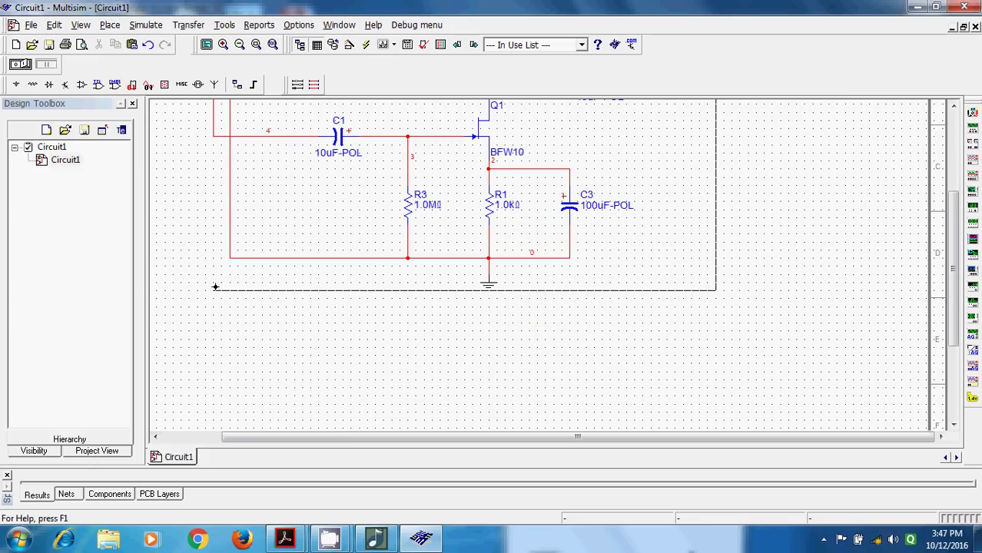
{"action": "left_click", "coordinate": [214, 136]}
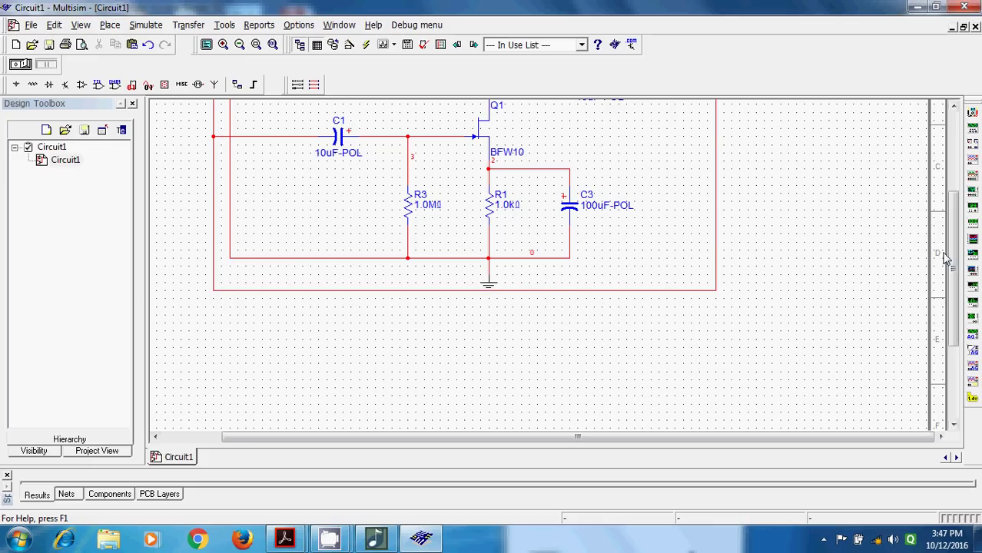
{"action": "left_click_drag", "start_coordinate": [951, 261], "coordinate": [953, 192]}
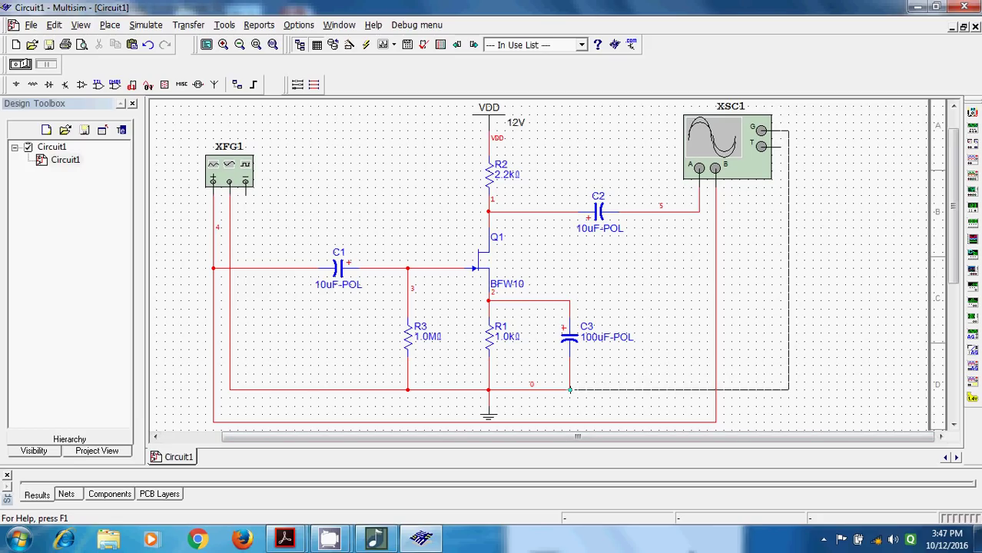
{"action": "left_click", "coordinate": [570, 389]}
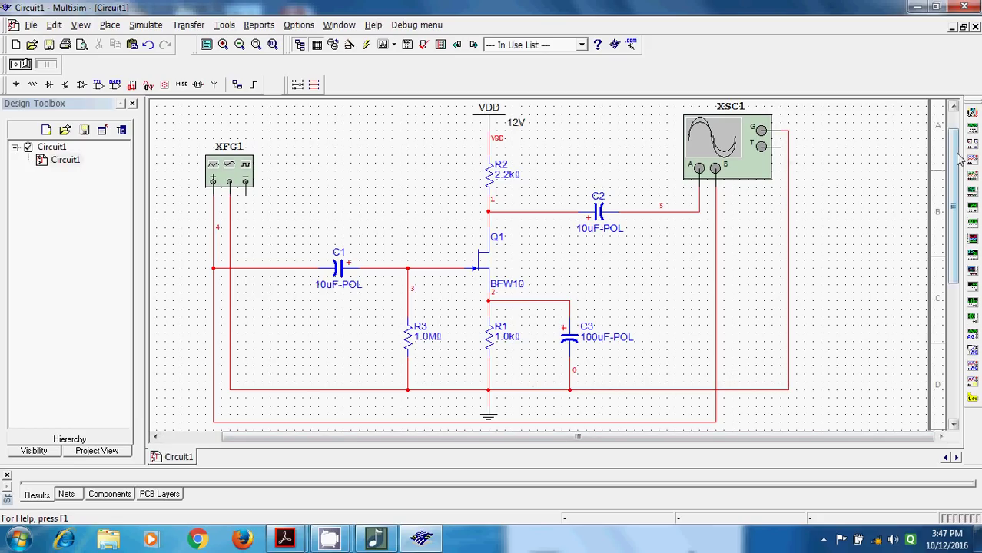
{"action": "left_click_drag", "start_coordinate": [959, 158], "coordinate": [957, 159]}
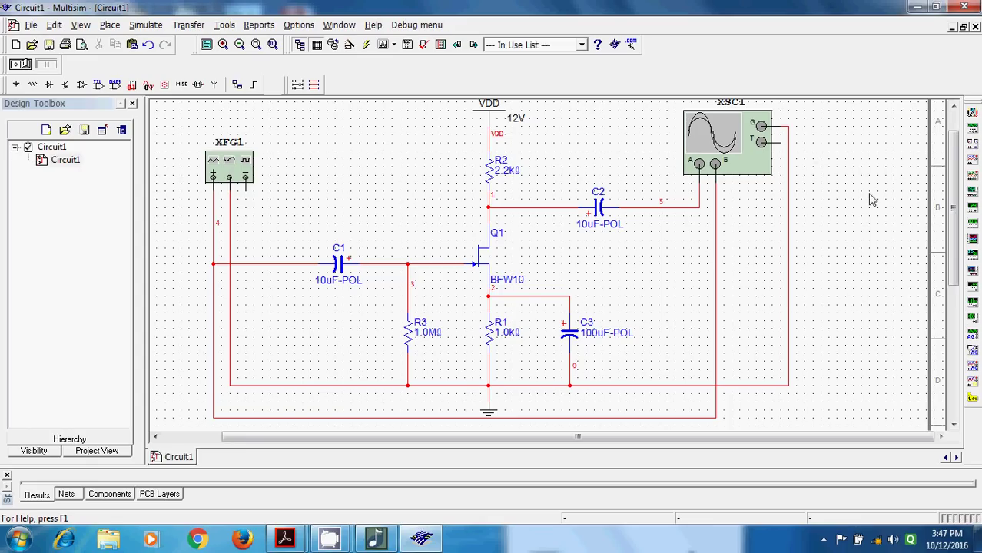
Step: Open the function generator settings and keep its frequency unit at kHz (1 kHz)
{"action": "double_click", "coordinate": [242, 166]}
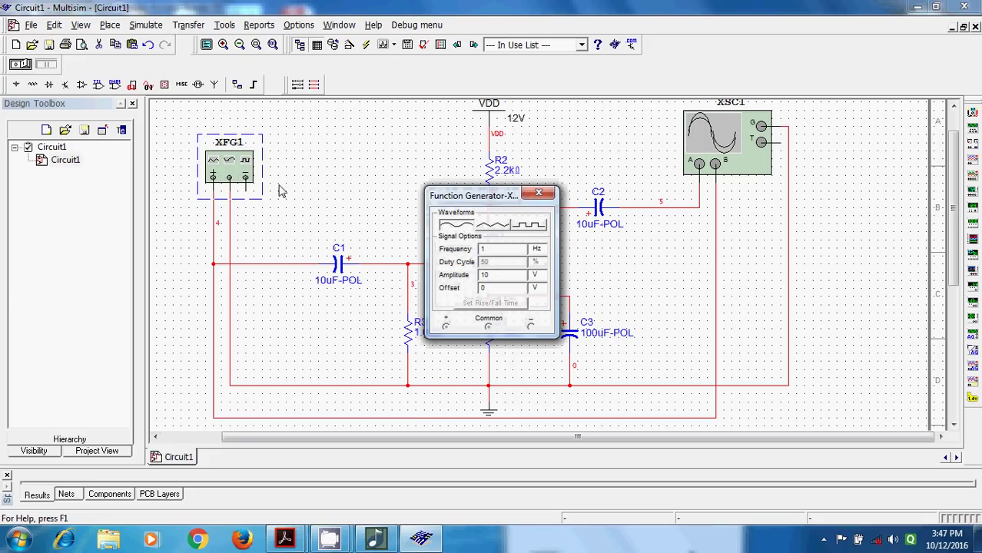
{"action": "left_click", "coordinate": [228, 168]}
{"action": "double_click", "coordinate": [228, 168]}
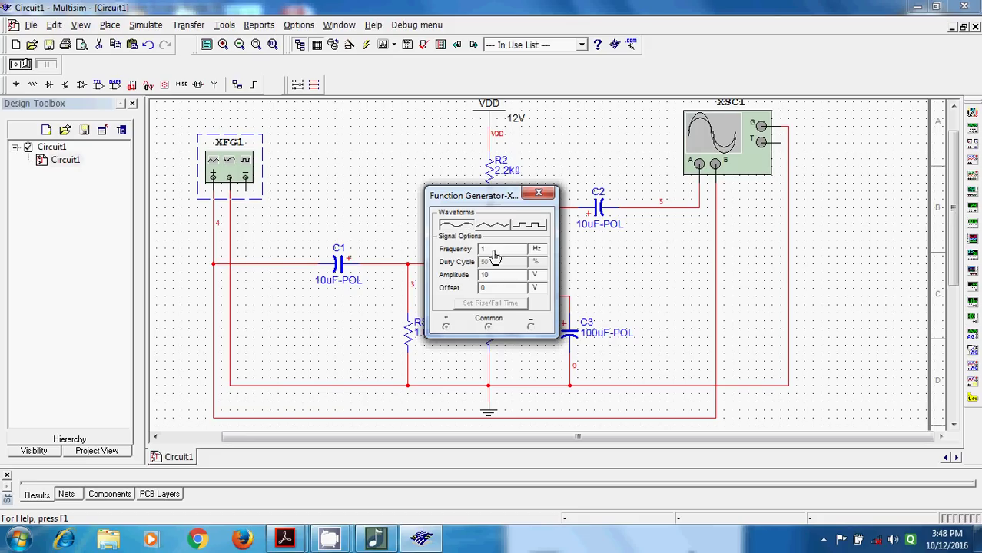
{"action": "left_click", "coordinate": [538, 250]}
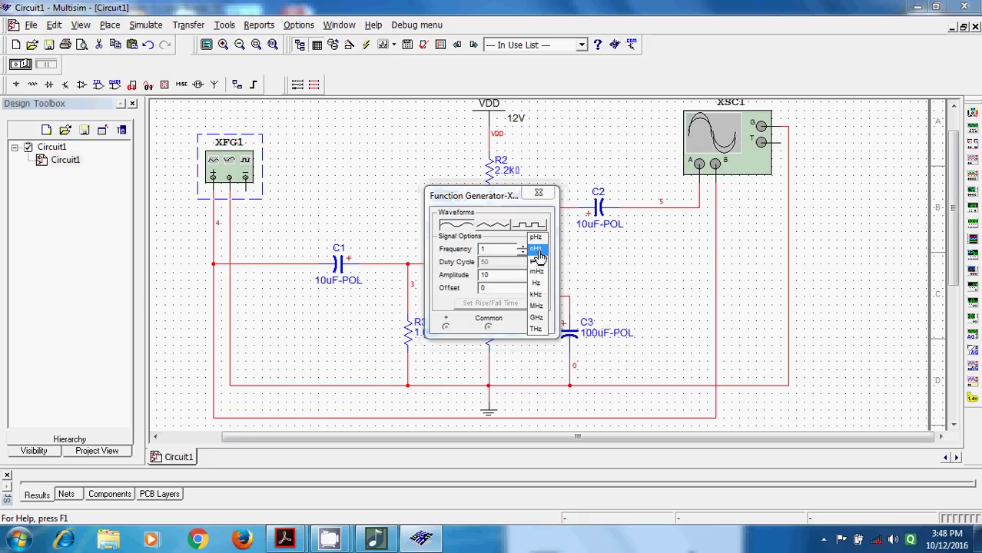
{"action": "left_click", "coordinate": [536, 295]}
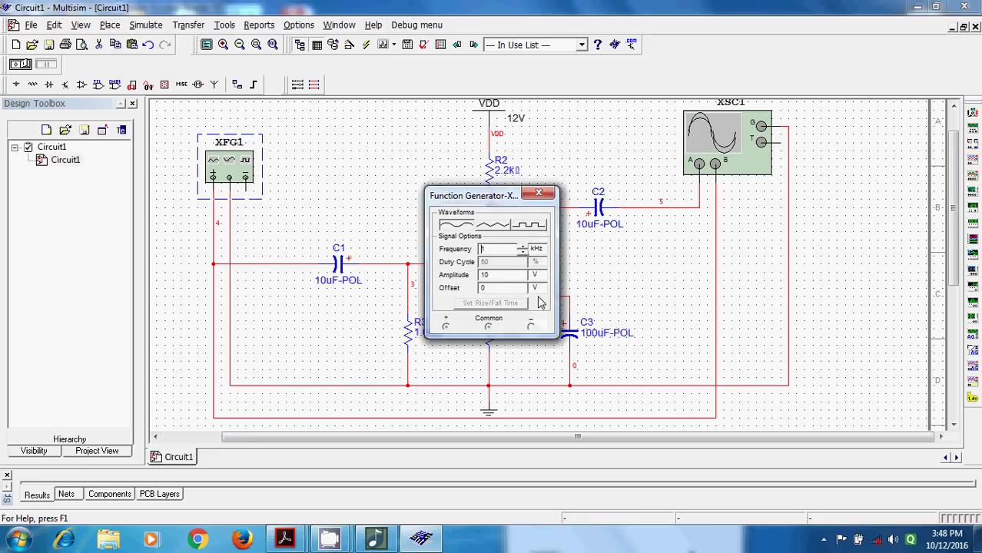
{"action": "key", "text": "shift+Tab"}
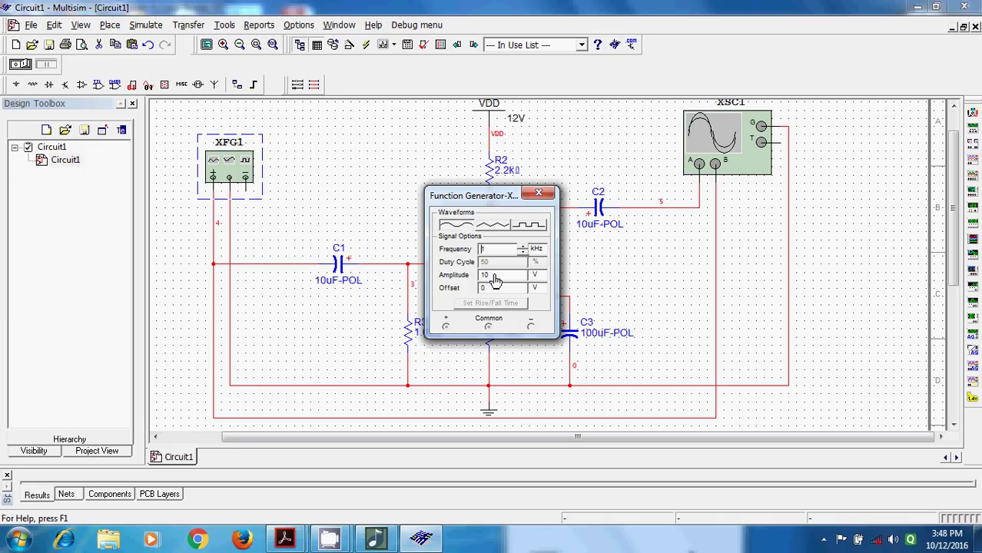
Step: Set the generator amplitude to 50 mV and close its settings window
{"action": "left_click", "coordinate": [494, 276]}
{"action": "key", "text": "BackSpace"}
{"action": "key", "text": "BackSpace"}
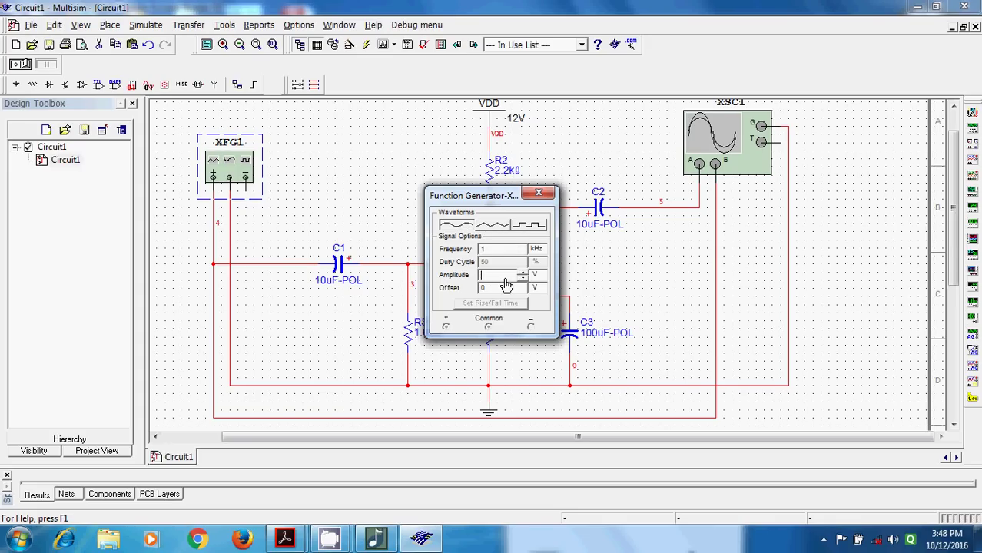
{"action": "type", "text": "50"}
{"action": "left_click", "coordinate": [537, 277]}
{"action": "left_click", "coordinate": [537, 273]}
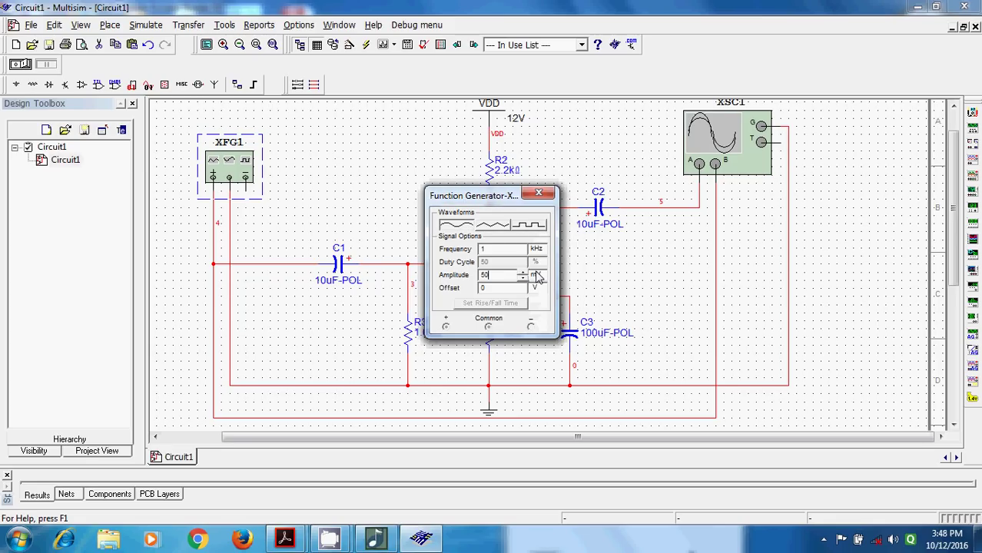
{"action": "left_click", "coordinate": [540, 194]}
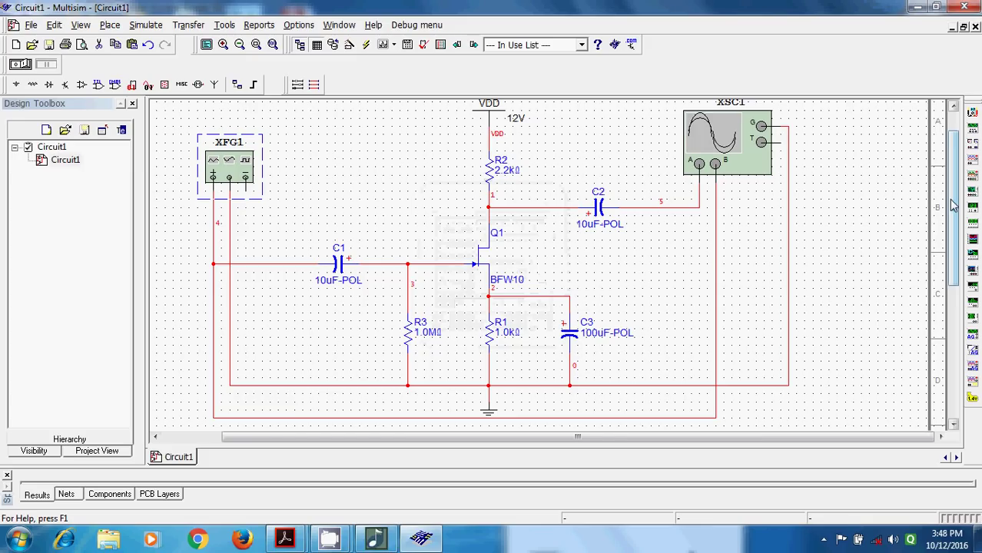
Step: Deselect XFG1 and open Simulate > Analyses > AC Analysis with its 1 Hz–10 GHz decade sweep
{"action": "left_click_drag", "start_coordinate": [953, 206], "coordinate": [953, 197]}
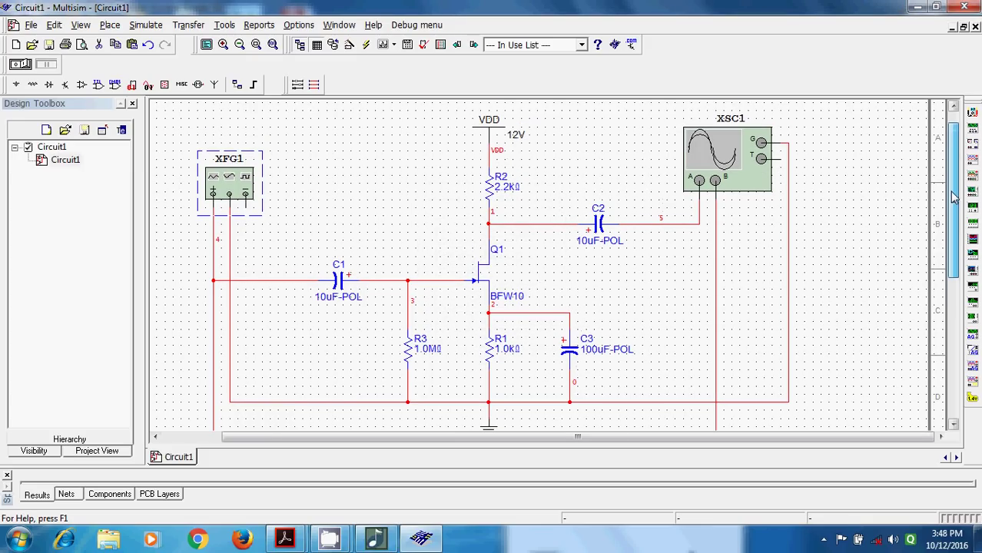
{"action": "left_click", "coordinate": [615, 282]}
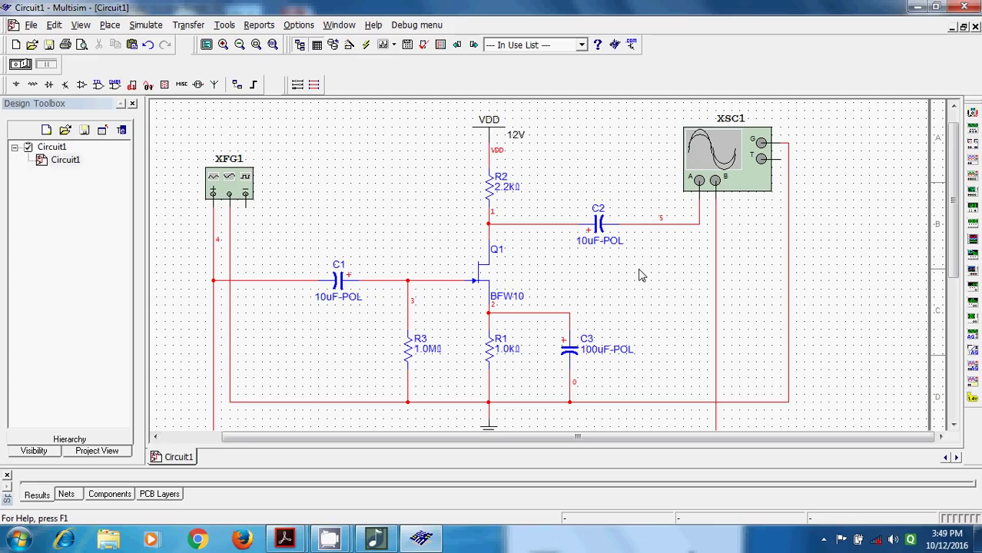
{"action": "left_click", "coordinate": [156, 30]}
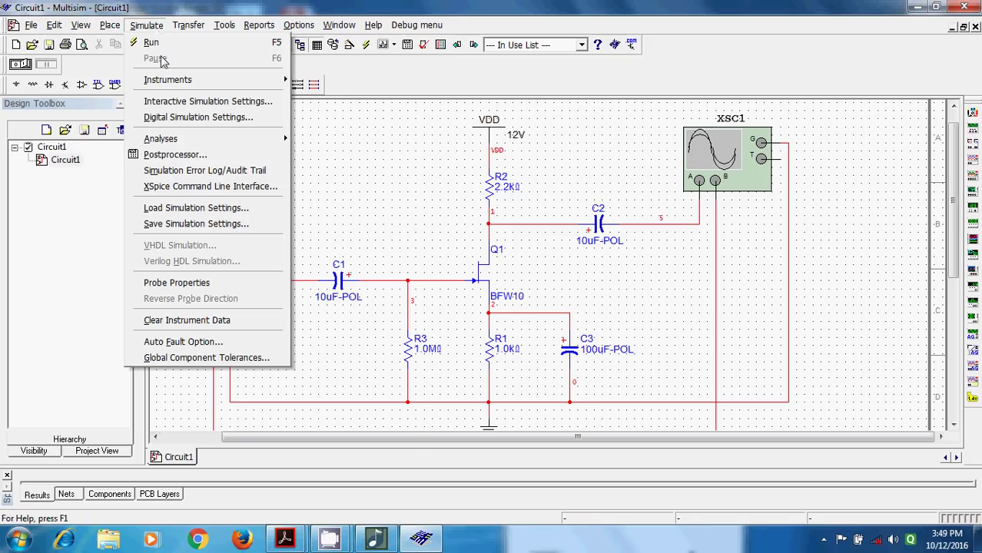
{"action": "mouse_move", "coordinate": [283, 140]}
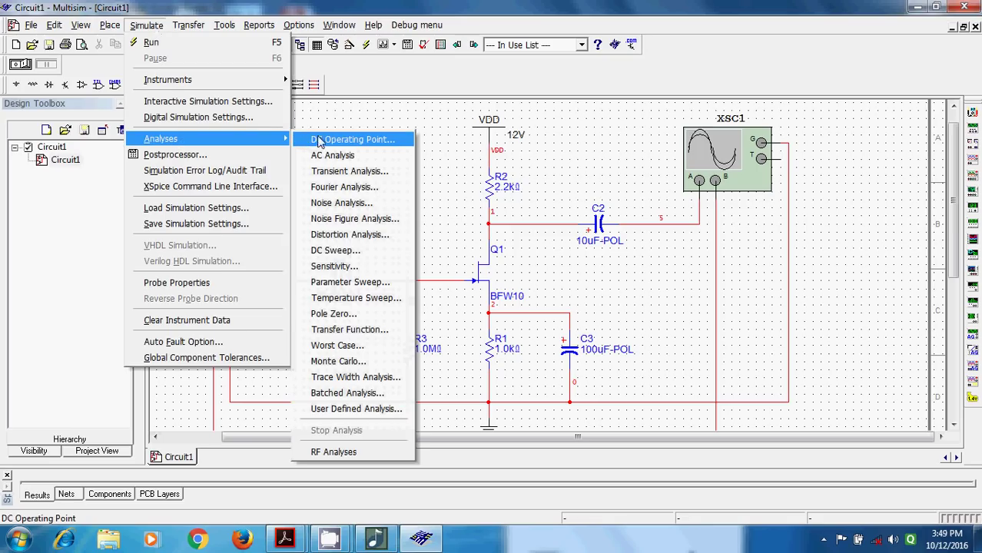
{"action": "left_click", "coordinate": [354, 157]}
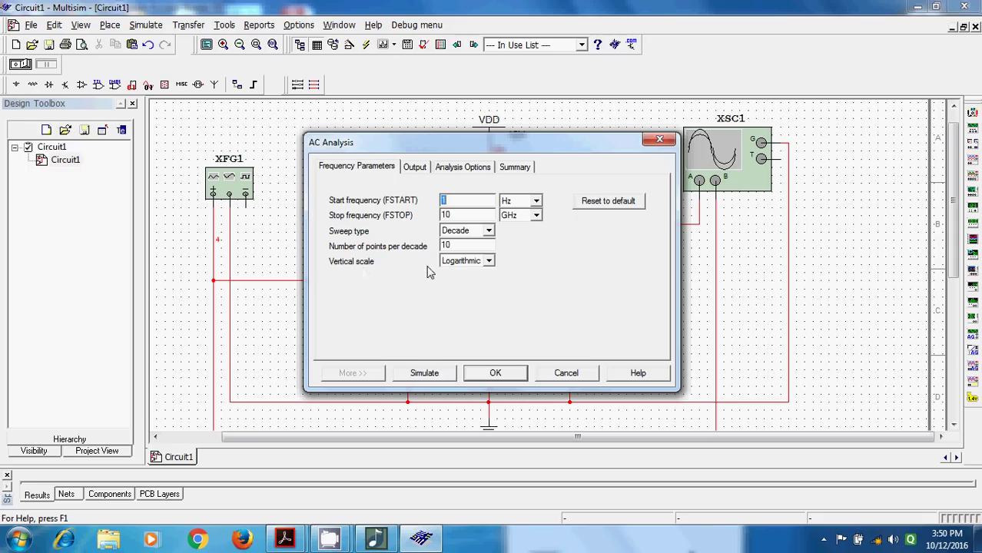
Step: Set the vertical scale to Decibel and move the dialog aside to uncover the circuit
{"action": "left_click", "coordinate": [463, 262]}
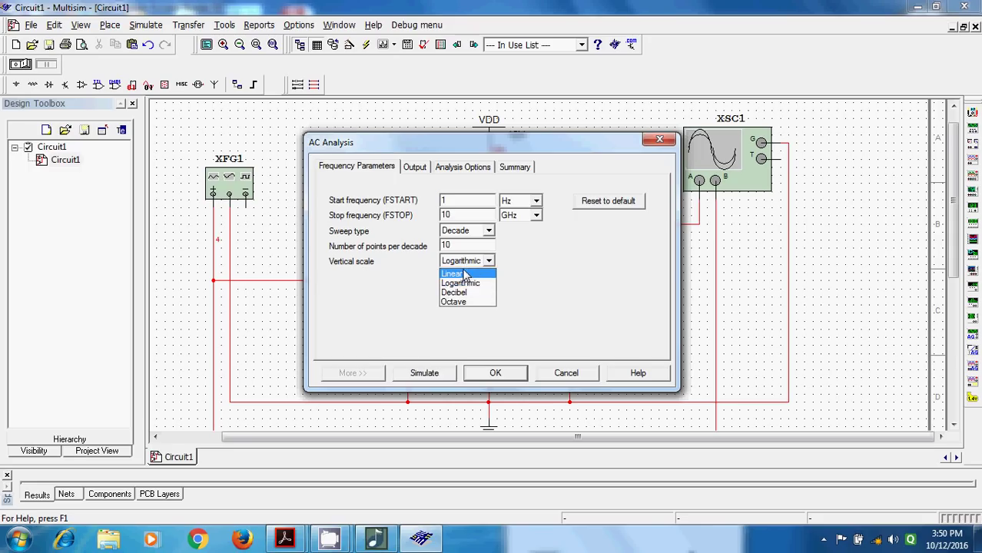
{"action": "left_click", "coordinate": [463, 293]}
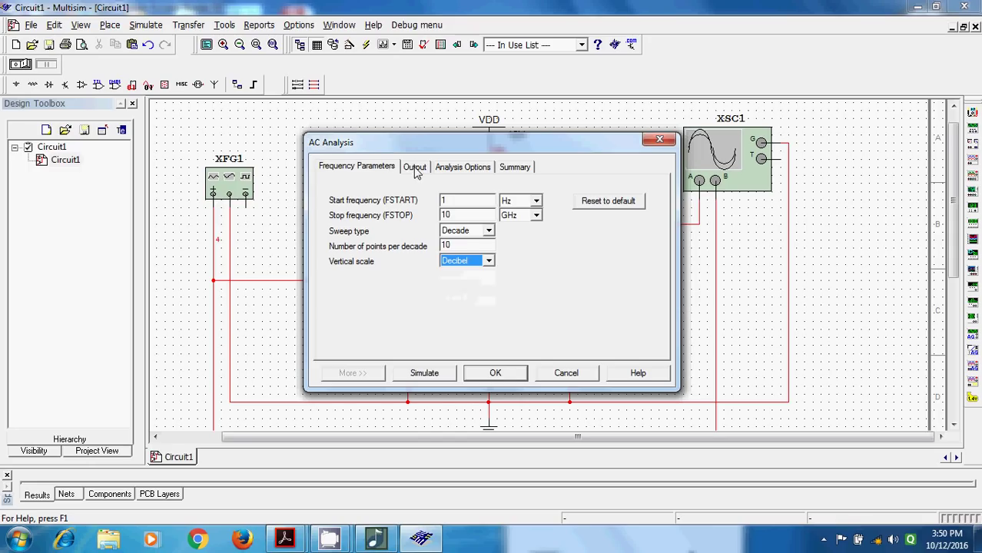
{"action": "left_click", "coordinate": [415, 168]}
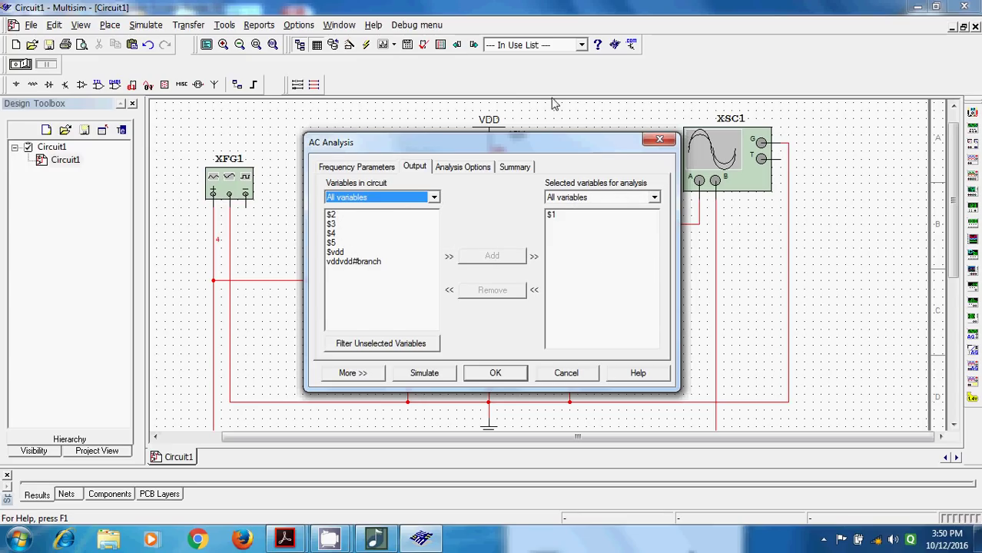
{"action": "left_click_drag", "start_coordinate": [560, 146], "coordinate": [422, 200]}
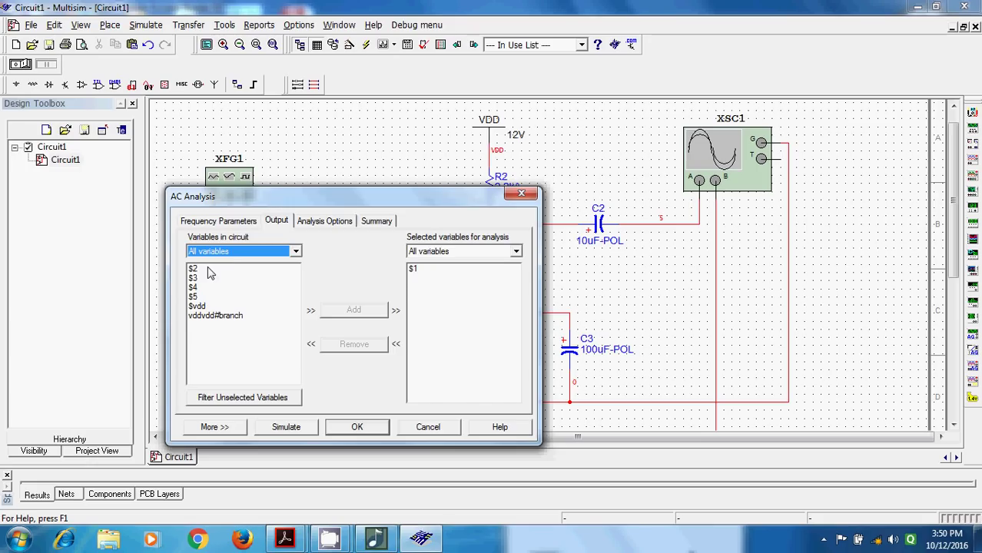
{"action": "left_click_drag", "start_coordinate": [400, 204], "coordinate": [503, 254]}
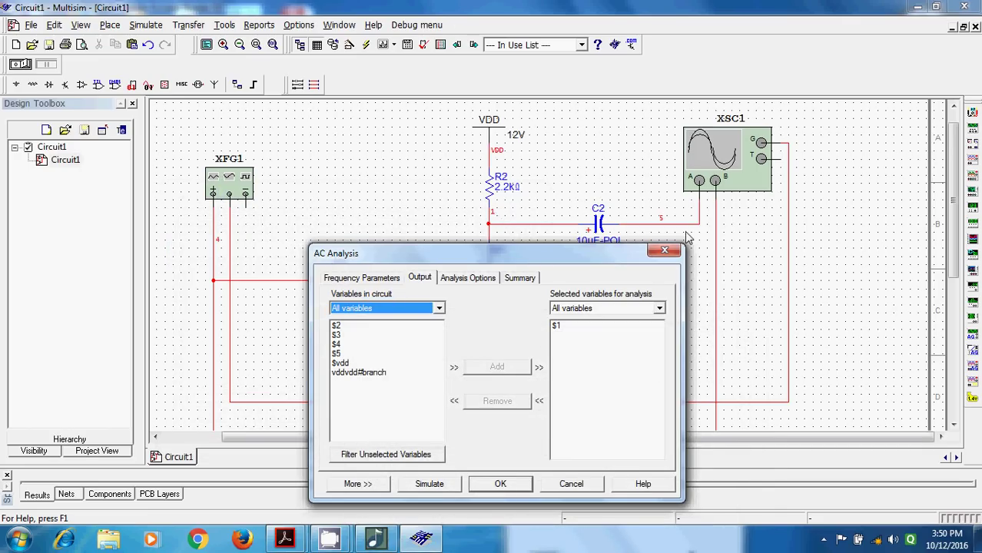
Step: Replace output $1 with node $5, run the simulation, and maximize the Grapher View
{"action": "left_click", "coordinate": [569, 333]}
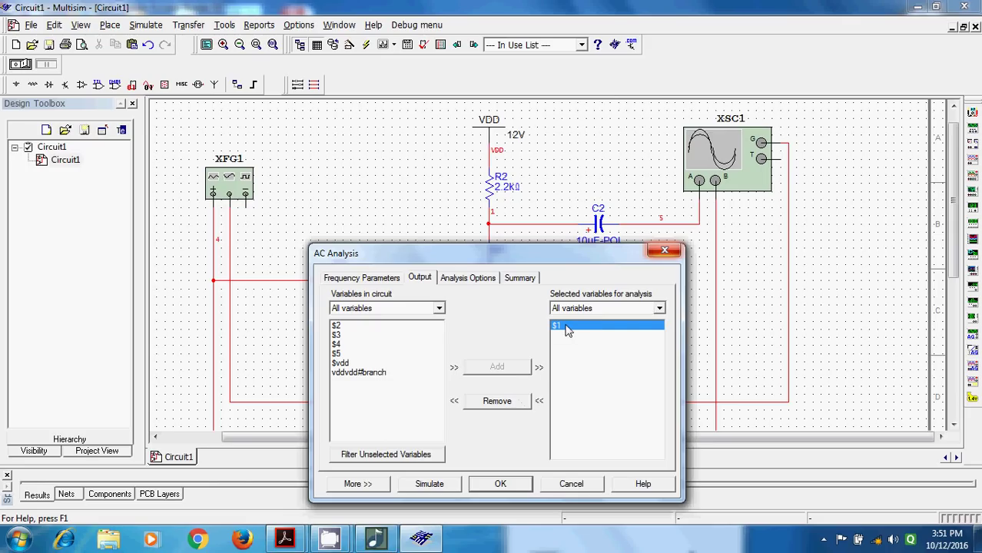
{"action": "left_click", "coordinate": [521, 404]}
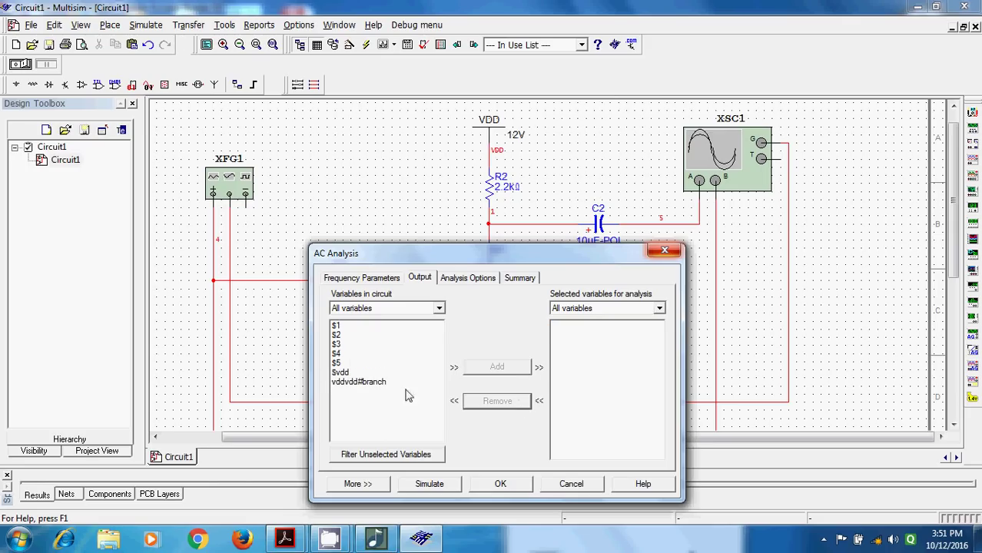
{"action": "left_click", "coordinate": [341, 363]}
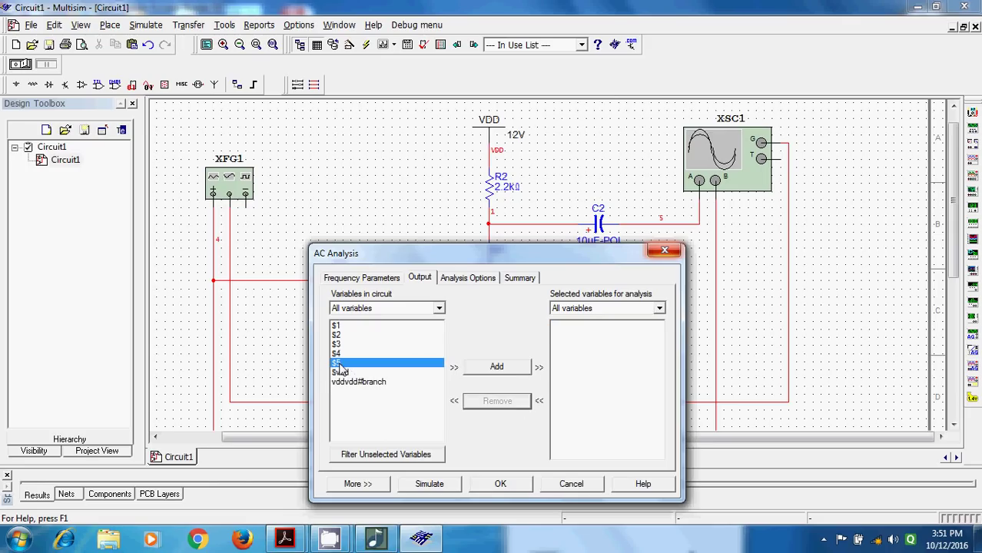
{"action": "left_click", "coordinate": [482, 370]}
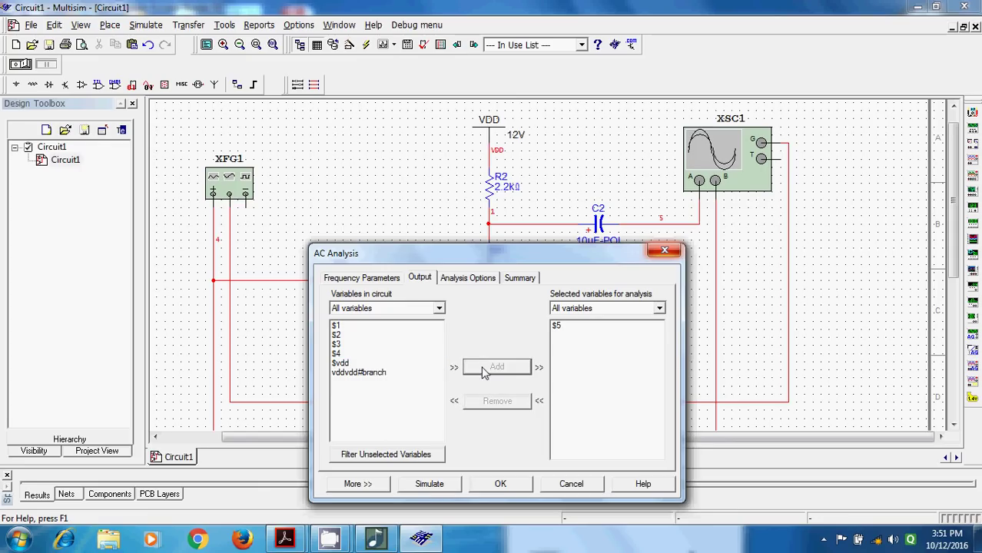
{"action": "left_click", "coordinate": [433, 488]}
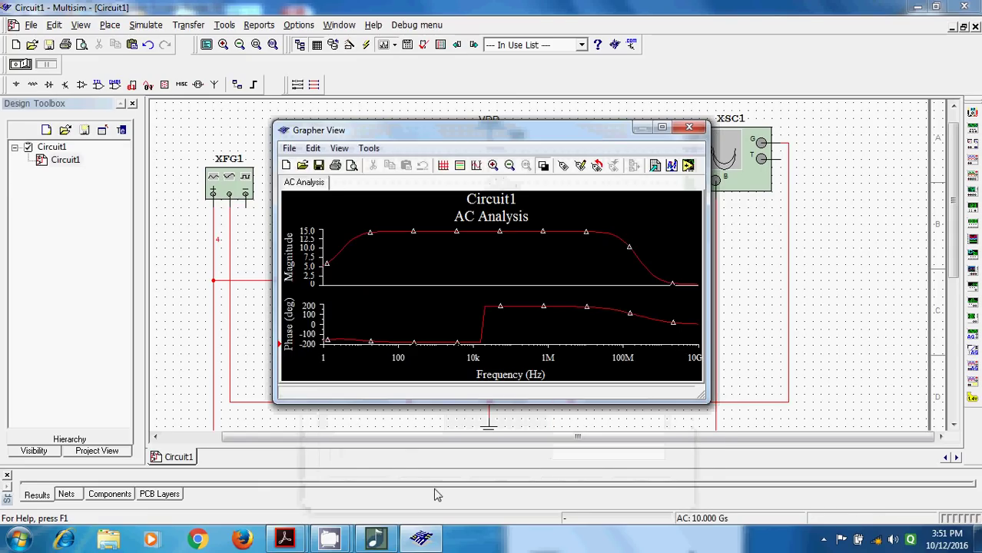
{"action": "double_click", "coordinate": [486, 133]}
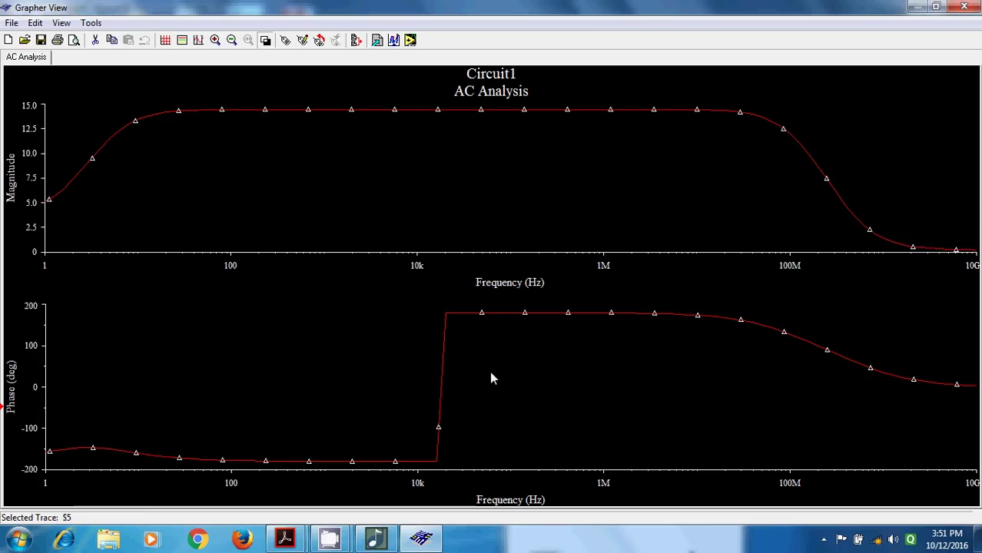
Step: Cut the phase plot, reverse colors to a white background, and turn on the grid and cursors
{"action": "left_click", "coordinate": [95, 43]}
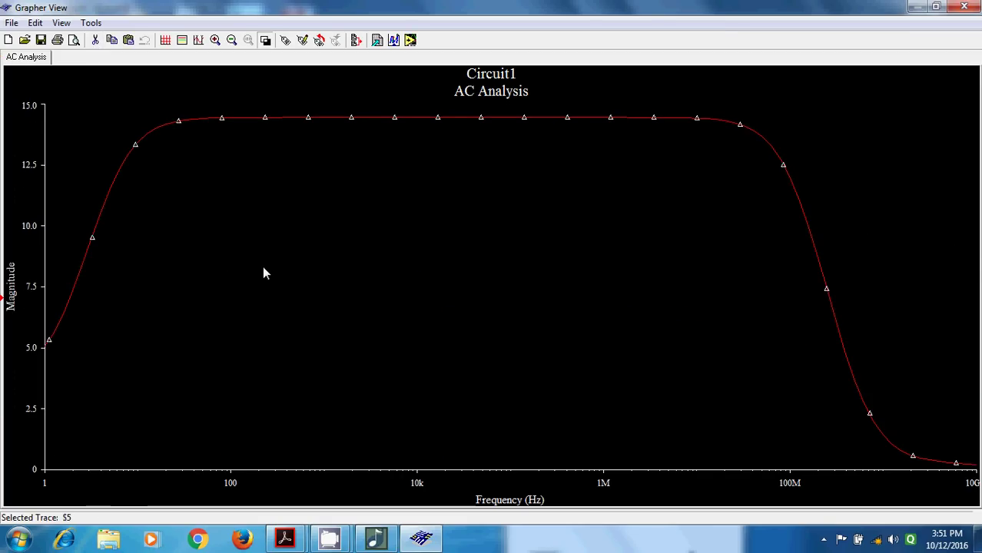
{"action": "left_click", "coordinate": [266, 41]}
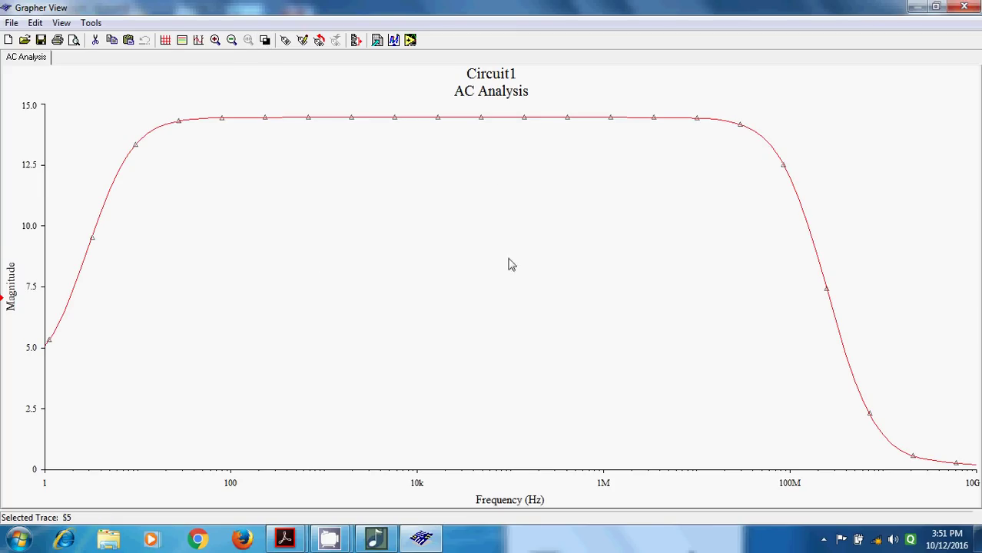
{"action": "left_click", "coordinate": [166, 41]}
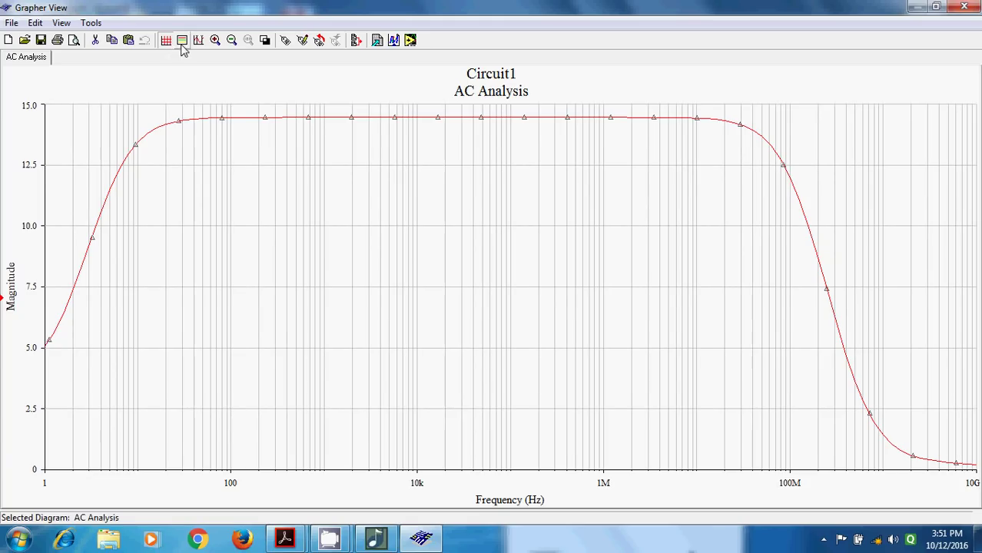
{"action": "left_click", "coordinate": [198, 42]}
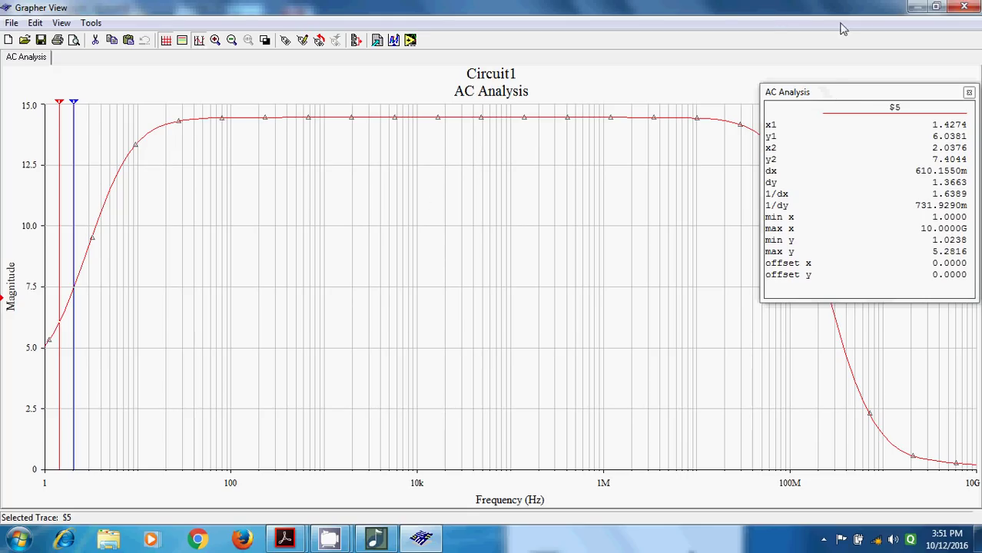
Step: Drag the cursor readout panel to the centre of the magnitude graph
{"action": "left_click_drag", "start_coordinate": [829, 98], "coordinate": [463, 266]}
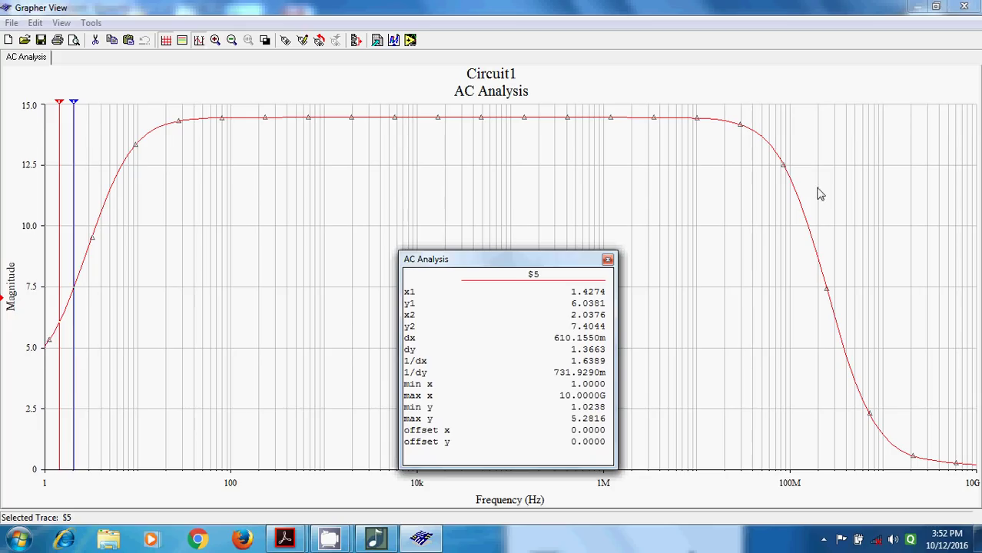
Step: Move the readout aside and drag the red cursor into the midband, reading 14.4553 at 18.4435 kHz
{"action": "left_click_drag", "start_coordinate": [509, 264], "coordinate": [448, 192]}
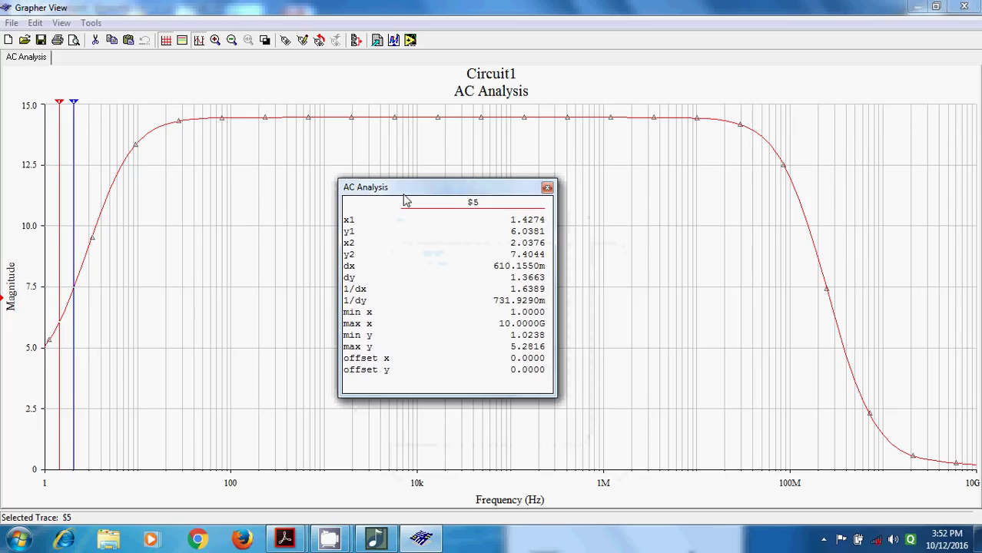
{"action": "left_click", "coordinate": [59, 110]}
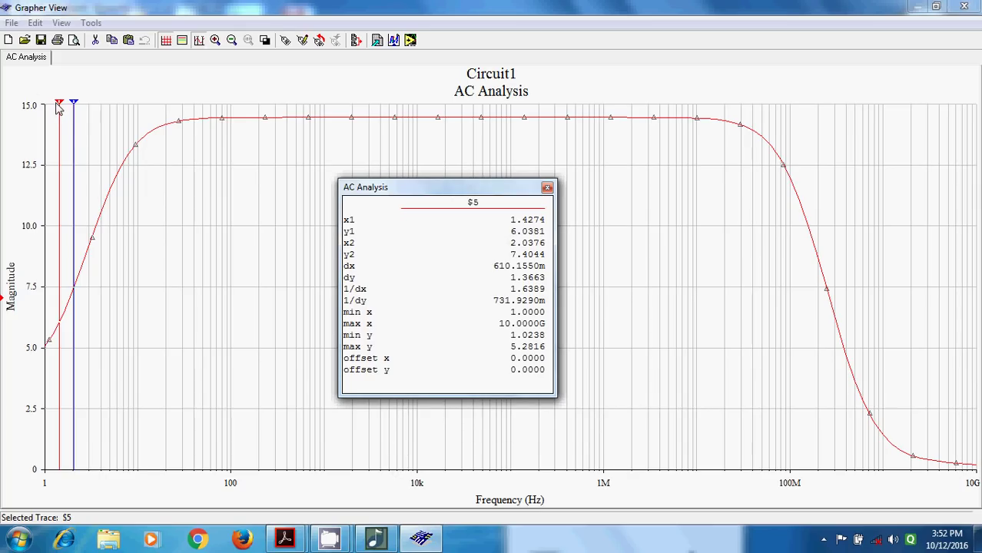
{"action": "left_click_drag", "start_coordinate": [59, 110], "coordinate": [142, 104]}
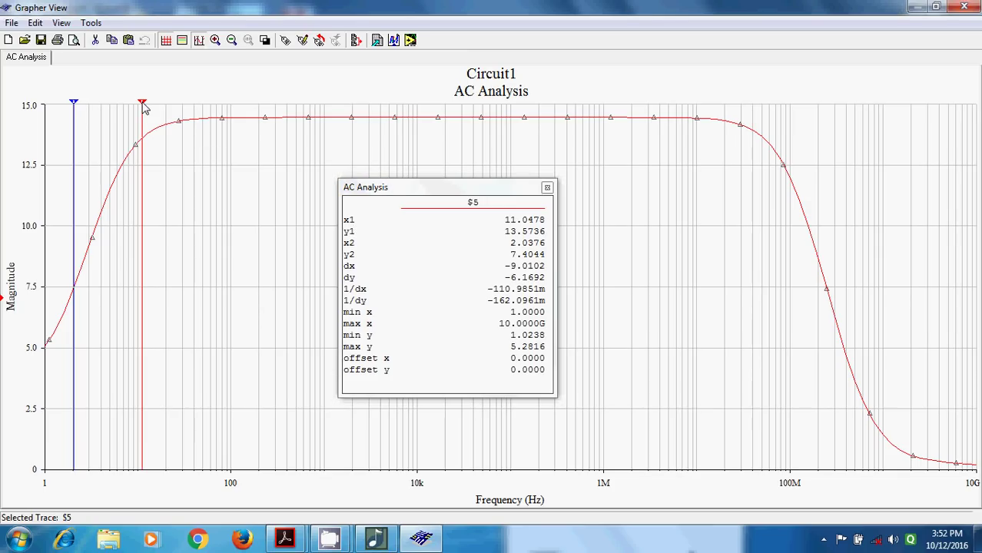
{"action": "left_click_drag", "start_coordinate": [145, 107], "coordinate": [444, 107]}
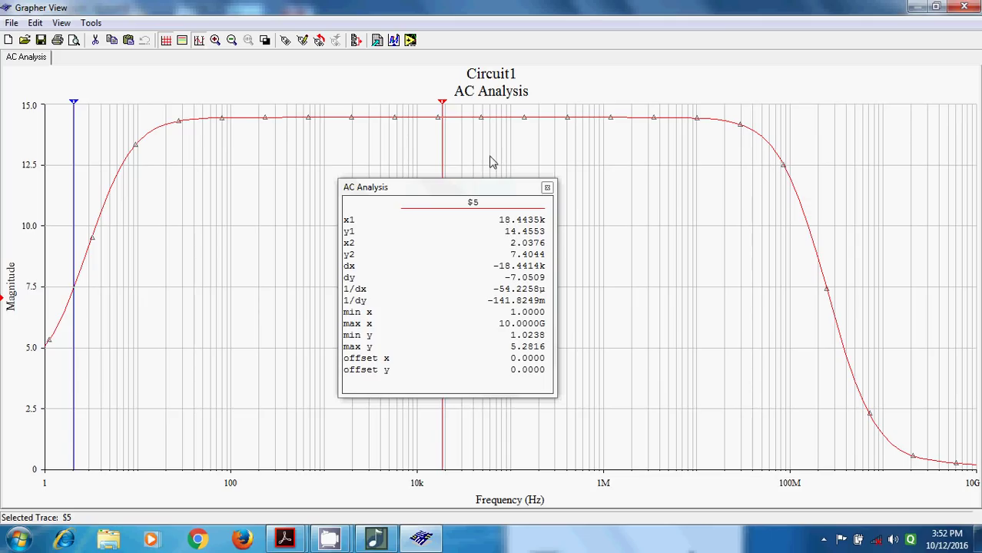
Step: Move the red cursor to the rising low-frequency edge, reading 11.4347 at 4.9604 Hz
{"action": "mouse_move", "coordinate": [445, 108]}
{"action": "left_mouse_down"}
{"action": "mouse_move", "coordinate": [387, 114]}
{"action": "mouse_move", "coordinate": [457, 111]}
{"action": "left_mouse_up"}
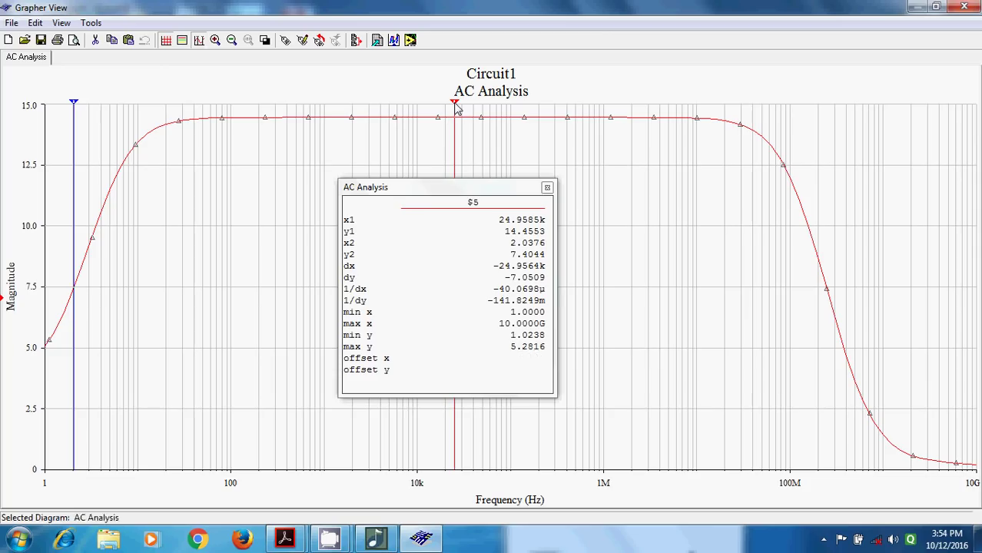
{"action": "left_click_drag", "start_coordinate": [456, 107], "coordinate": [113, 140]}
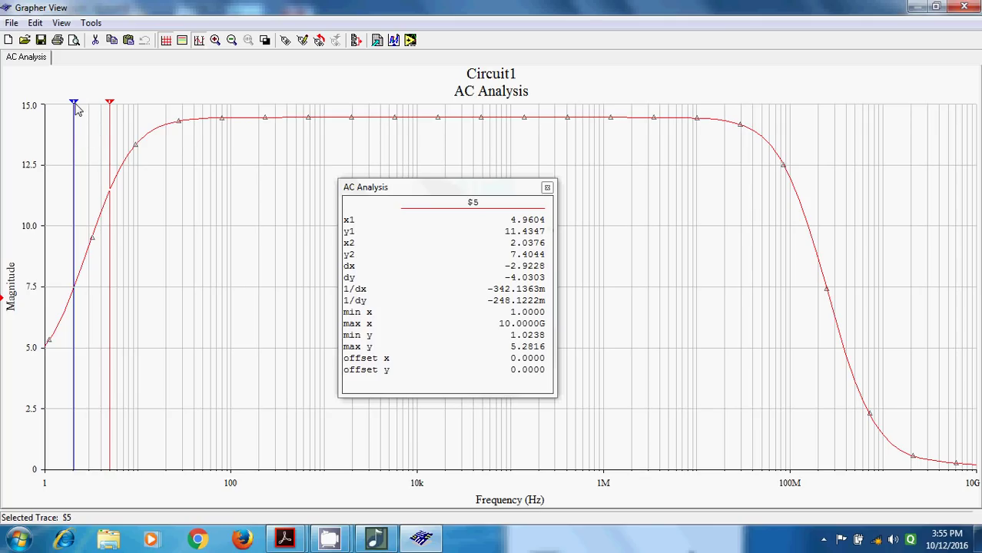
Step: Drag the blue cursor to the high-frequency cutoff, reading 11.4511 at 114.8889 MHz
{"action": "left_click_drag", "start_coordinate": [75, 102], "coordinate": [647, 108]}
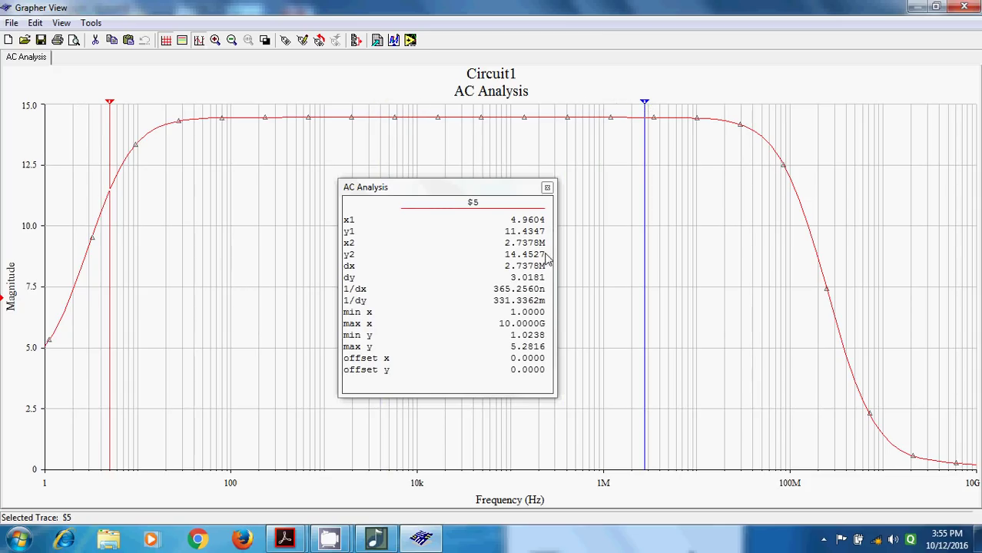
{"action": "left_click_drag", "start_coordinate": [647, 102], "coordinate": [799, 127]}
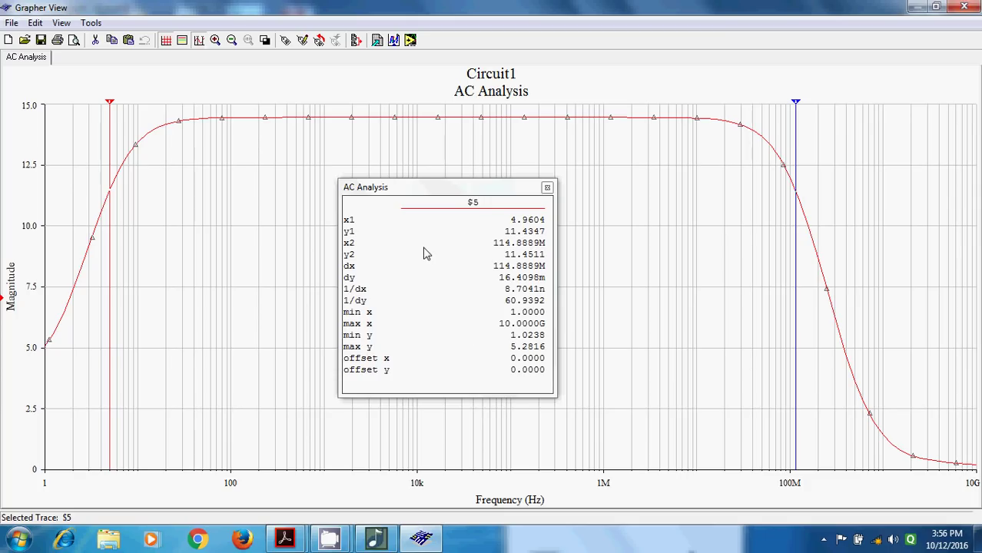
Step: Restore the Grapher View window to normal size and close it
{"action": "double_click", "coordinate": [654, 11]}
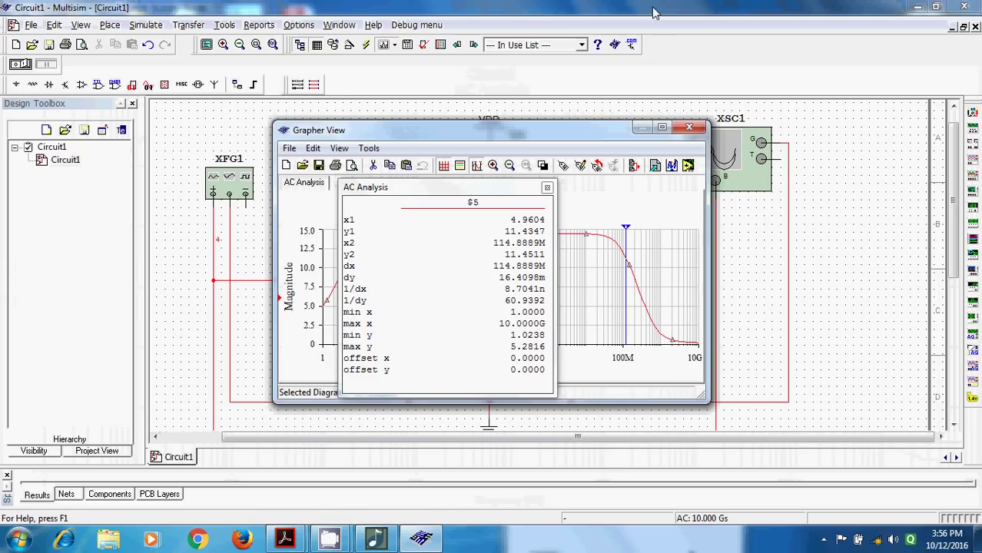
{"action": "left_click", "coordinate": [690, 128]}
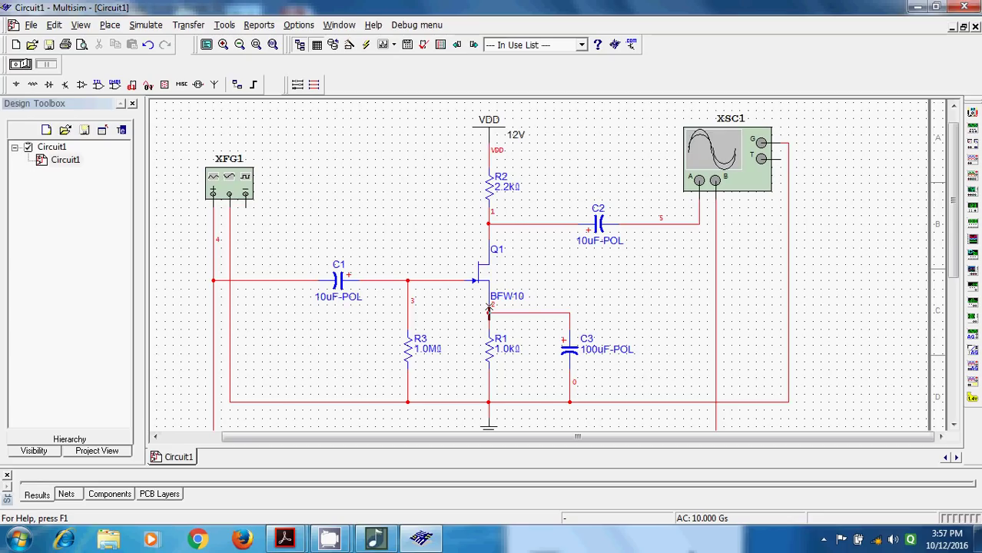
Step: Finish C3's wire at Q1's source node and check C3's properties
{"action": "left_click", "coordinate": [488, 307]}
{"action": "double_click", "coordinate": [576, 356]}
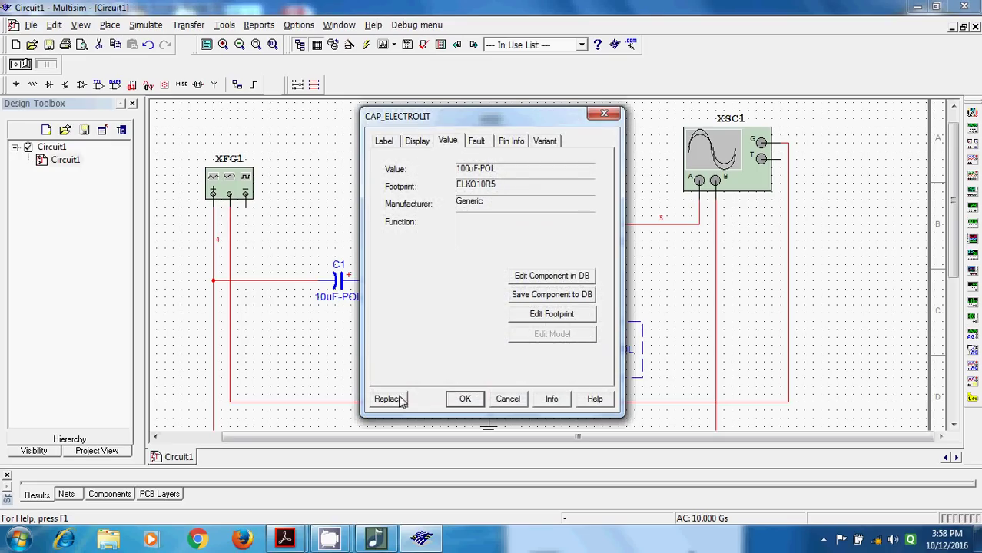
{"action": "left_click", "coordinate": [604, 115]}
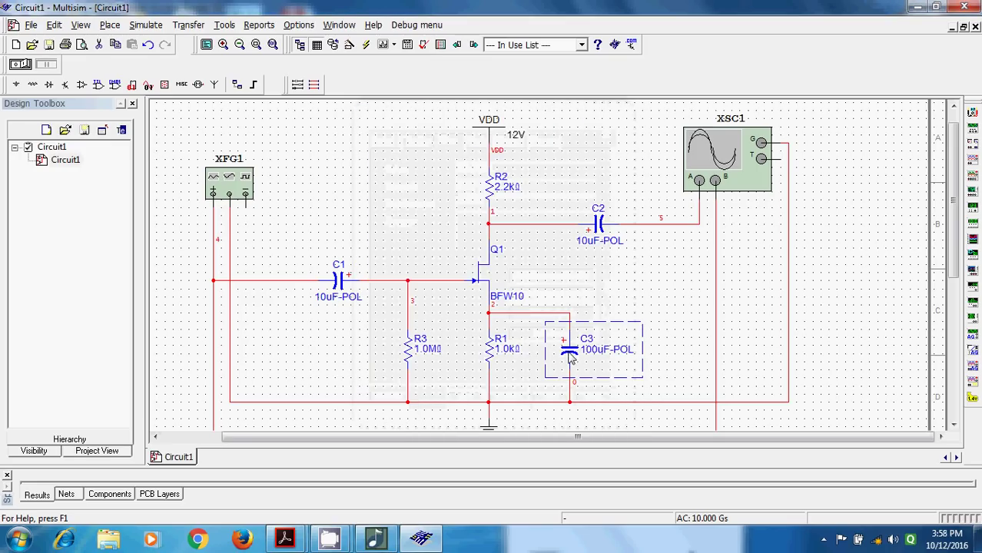
Step: Replace C3 with the 0.1 µF-POL capacitor
{"action": "double_click", "coordinate": [573, 355]}
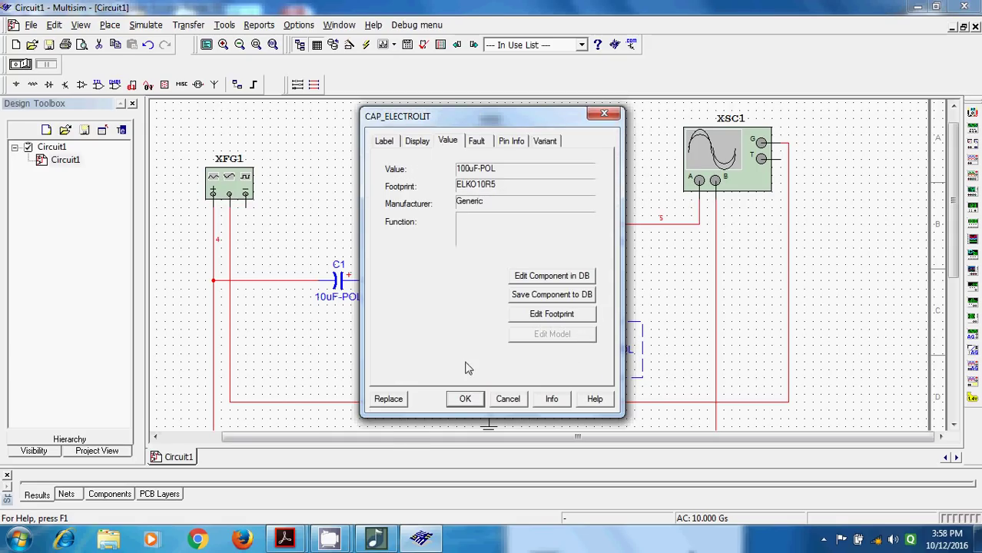
{"action": "left_click", "coordinate": [388, 399]}
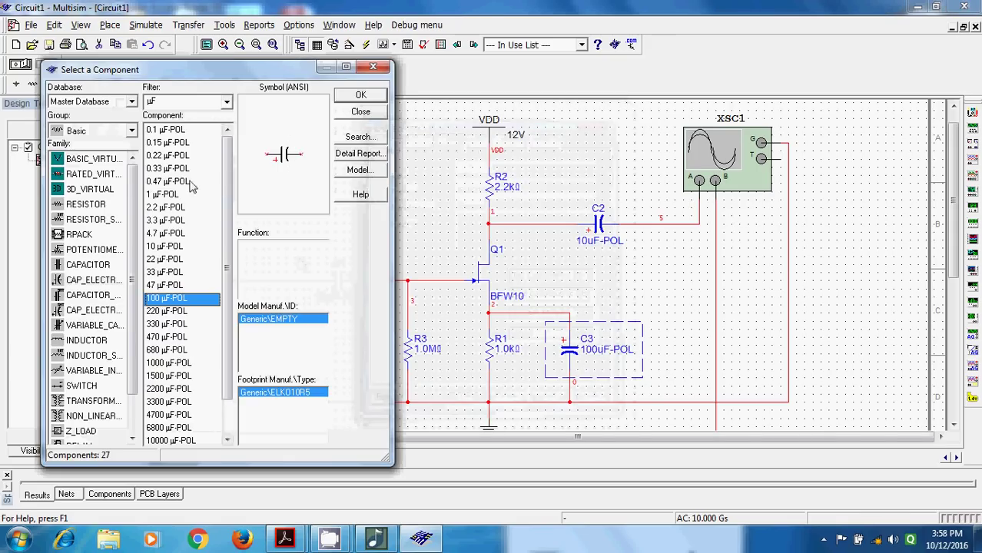
{"action": "left_click", "coordinate": [166, 132]}
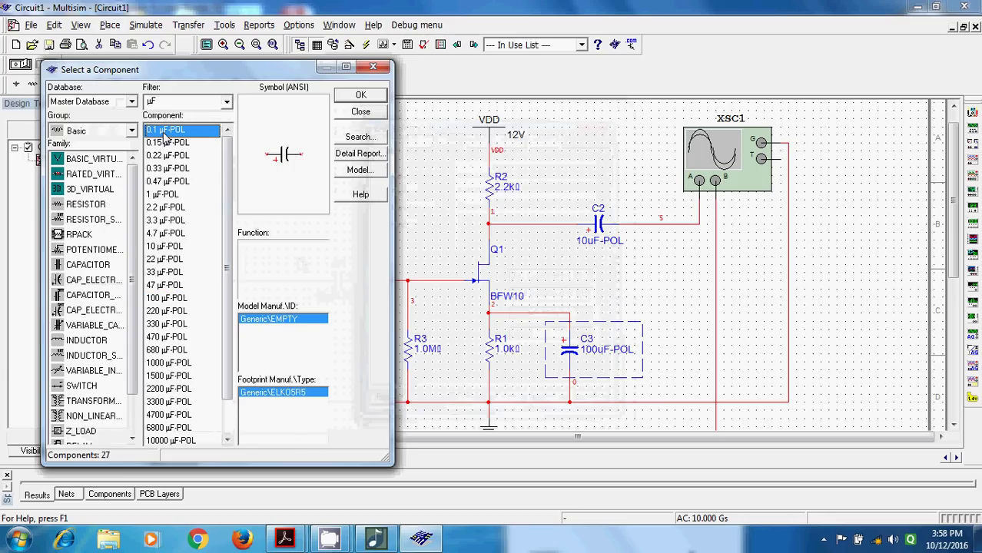
{"action": "left_click", "coordinate": [363, 97]}
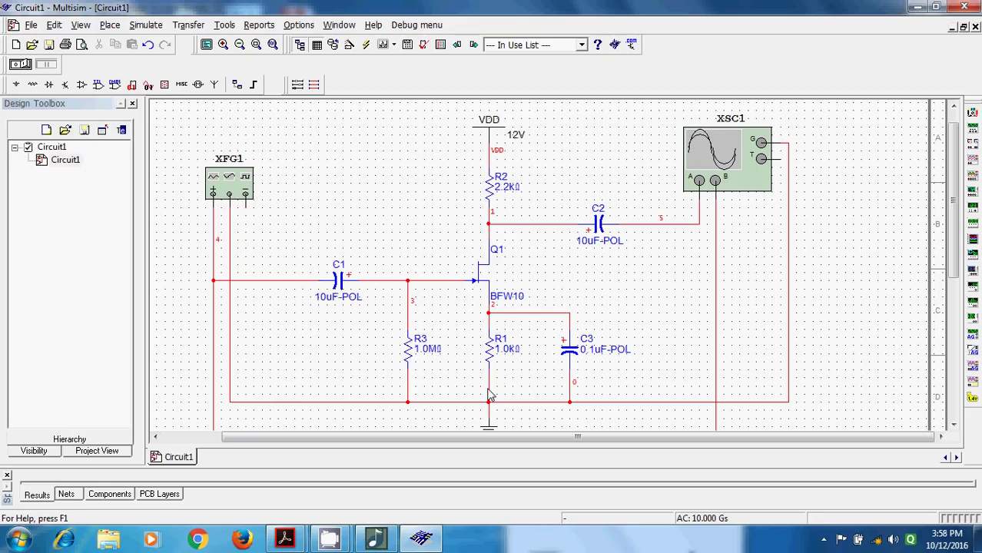
Step: Rerun the AC analysis with C3 at 0.1 µF
{"action": "left_click", "coordinate": [161, 26]}
{"action": "mouse_move", "coordinate": [195, 138]}
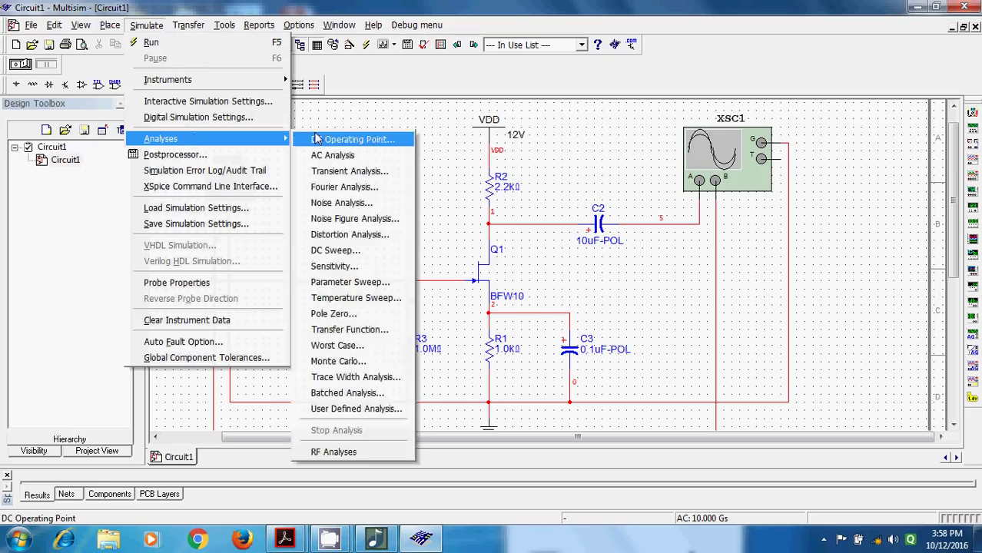
{"action": "left_click", "coordinate": [318, 154]}
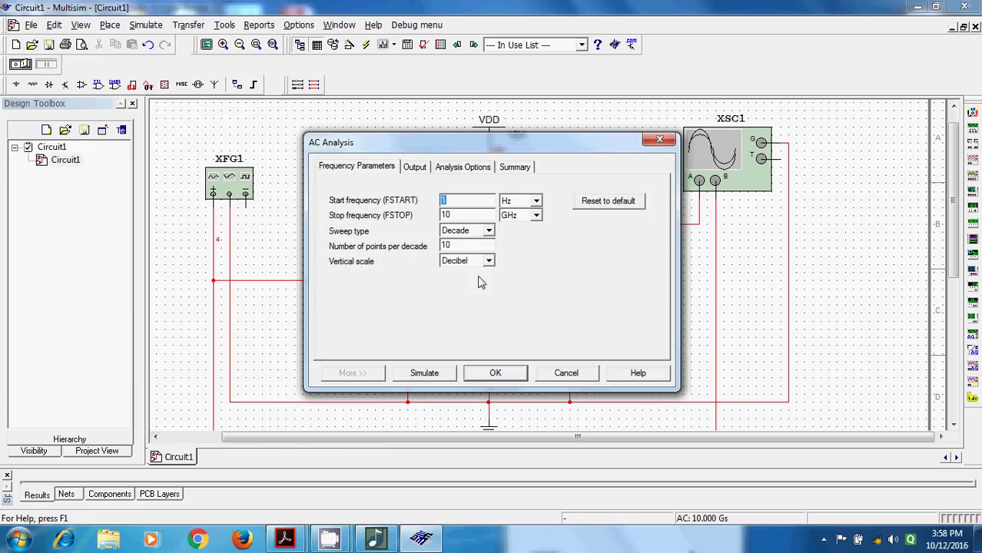
{"action": "left_click", "coordinate": [414, 169]}
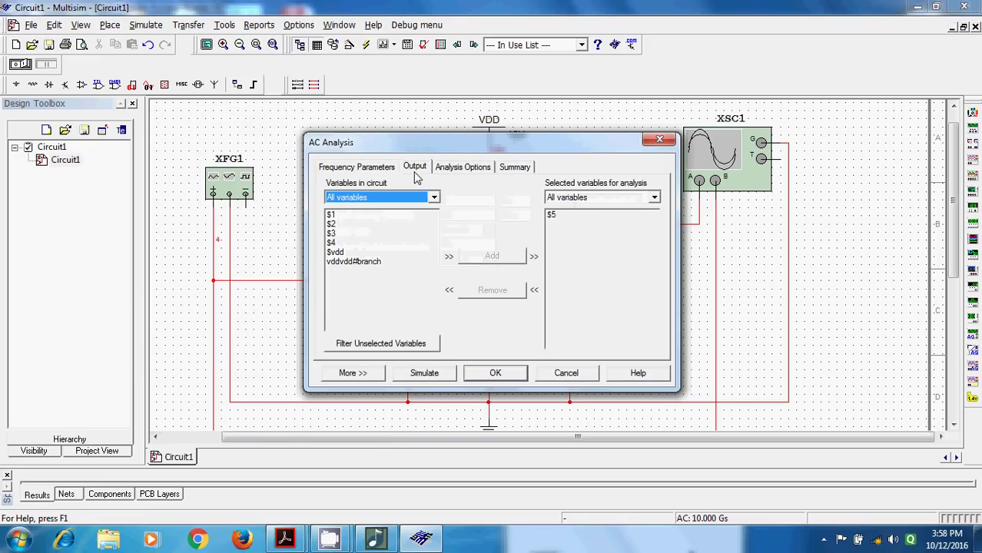
{"action": "left_click", "coordinate": [423, 373]}
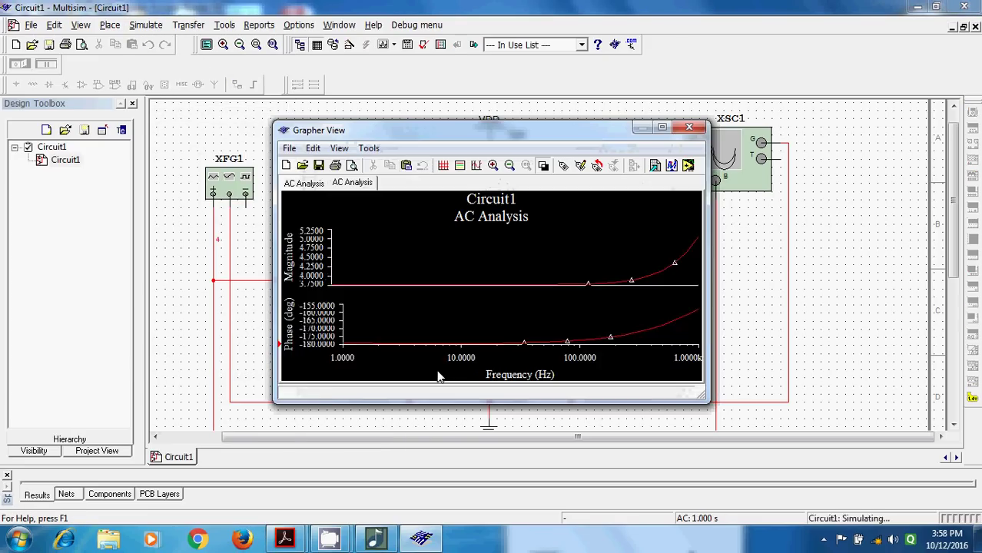
Step: Maximize the graph, delete the phase plot, and use a white gridded background
{"action": "double_click", "coordinate": [456, 140]}
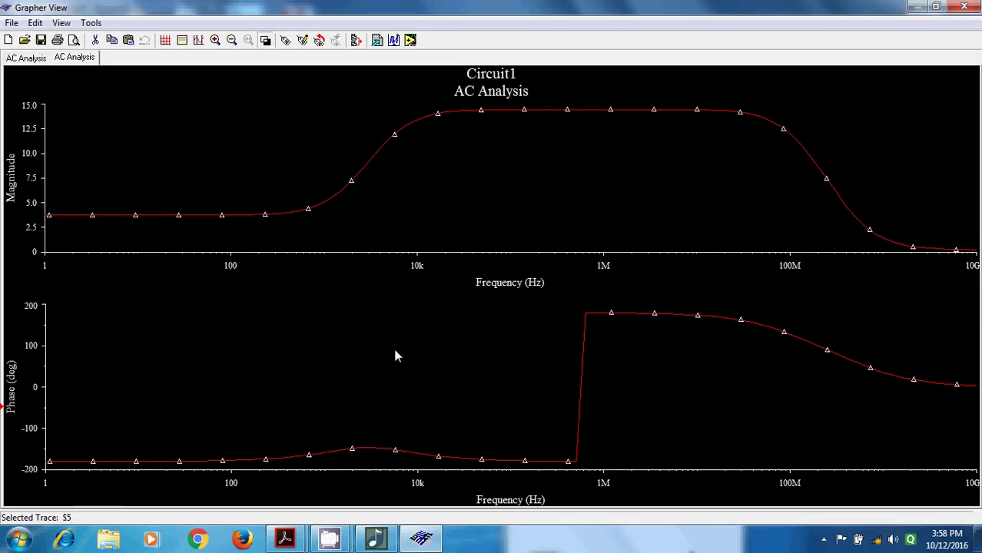
{"action": "left_click", "coordinate": [94, 39]}
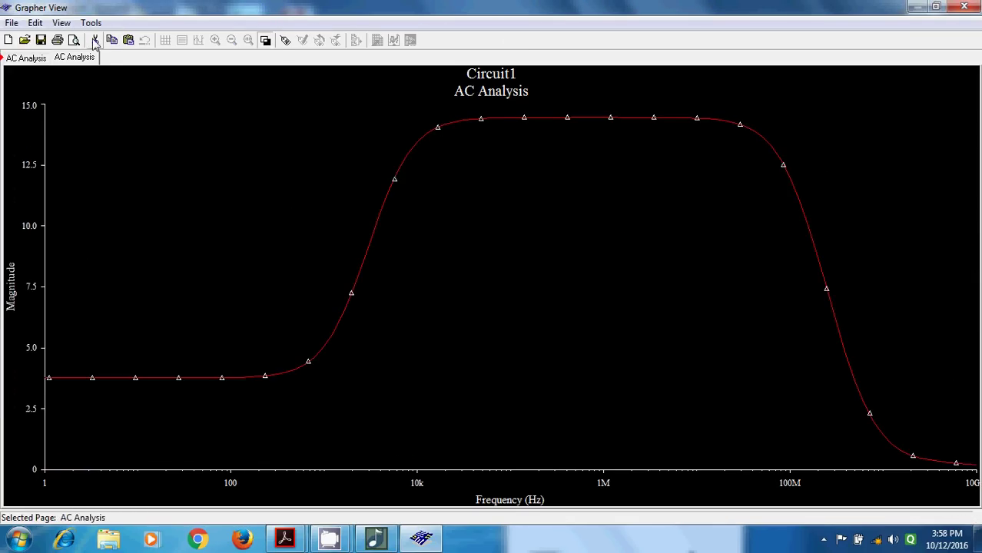
{"action": "left_click", "coordinate": [265, 41]}
{"action": "left_click", "coordinate": [165, 41]}
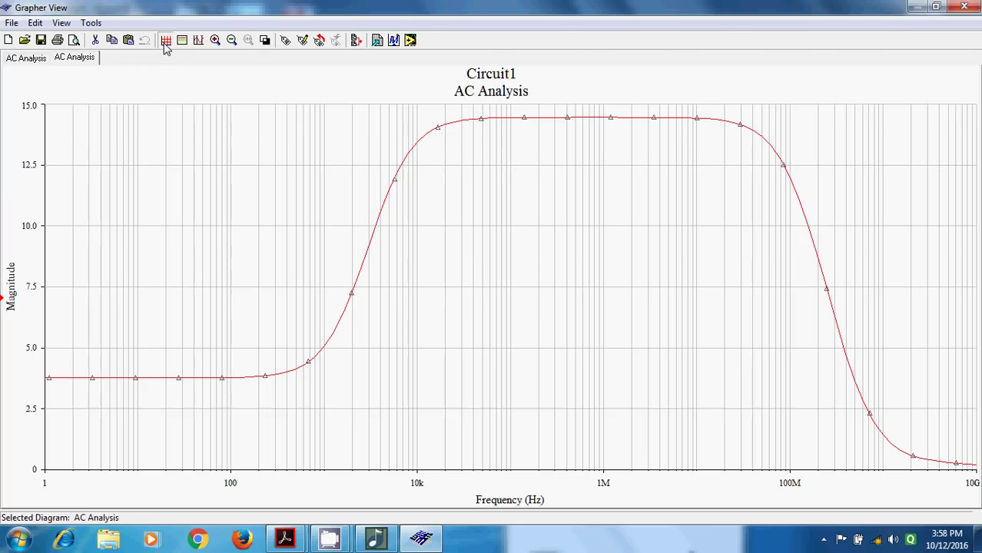
{"action": "left_click", "coordinate": [187, 73]}
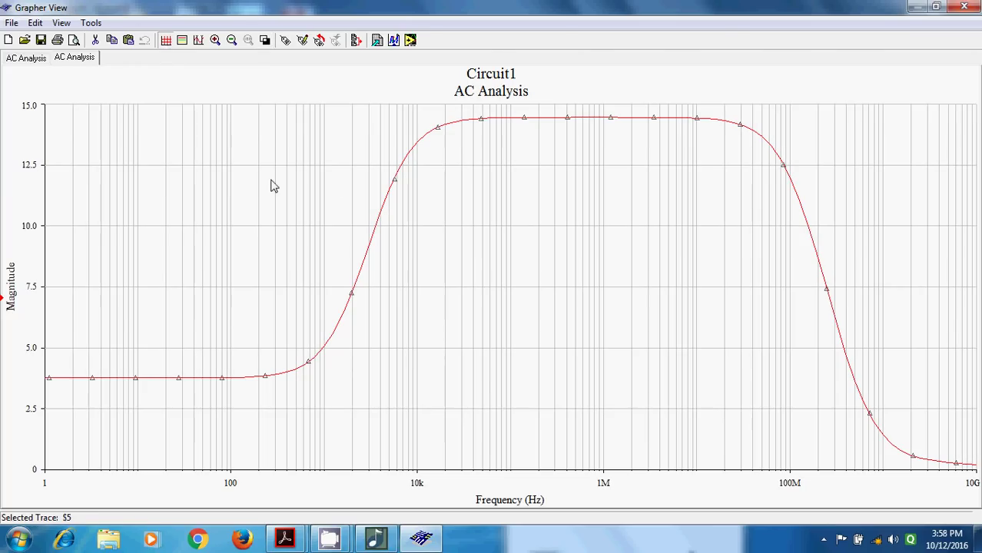
{"action": "left_click", "coordinate": [26, 62]}
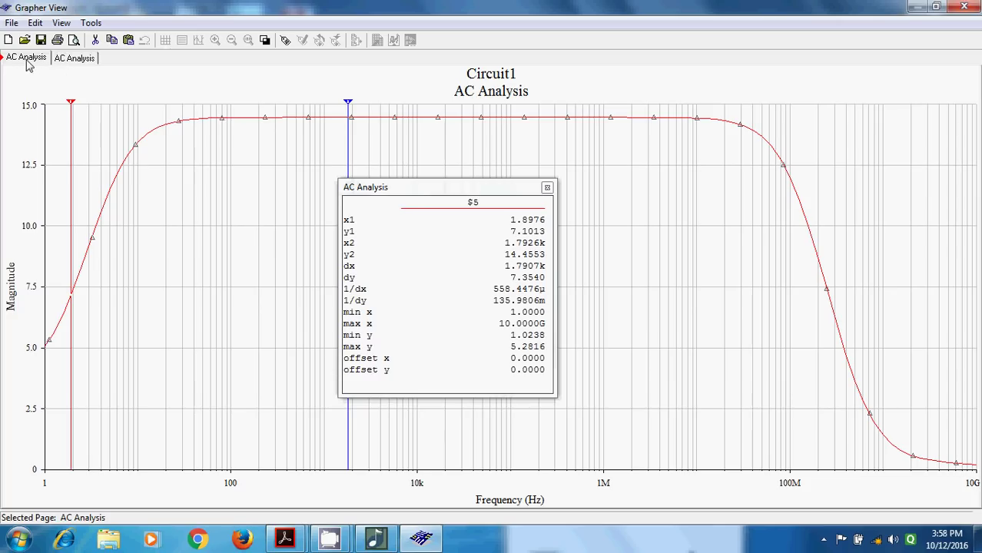
Step: Flip between the new and earlier AC pages and close the cursor readout
{"action": "left_click", "coordinate": [68, 68]}
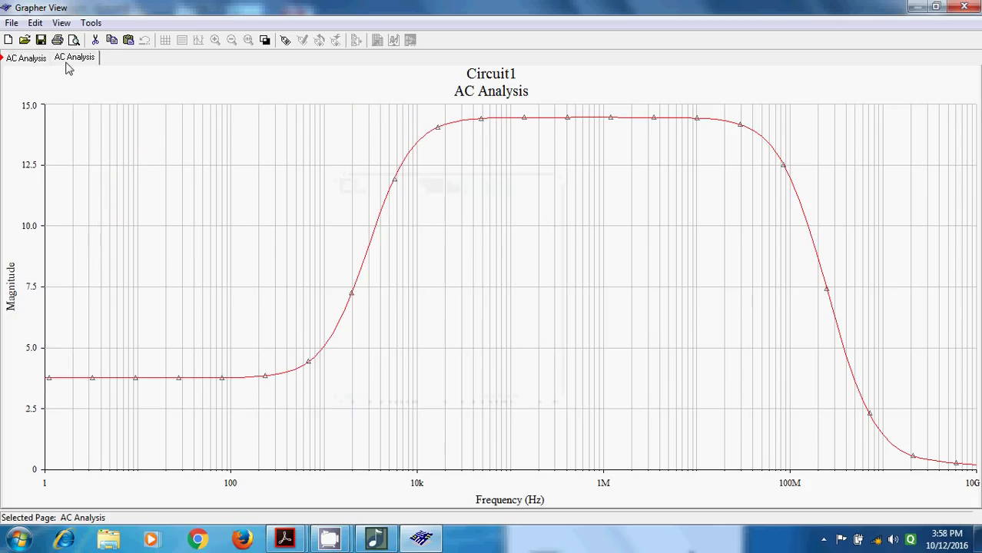
{"action": "left_click", "coordinate": [22, 61]}
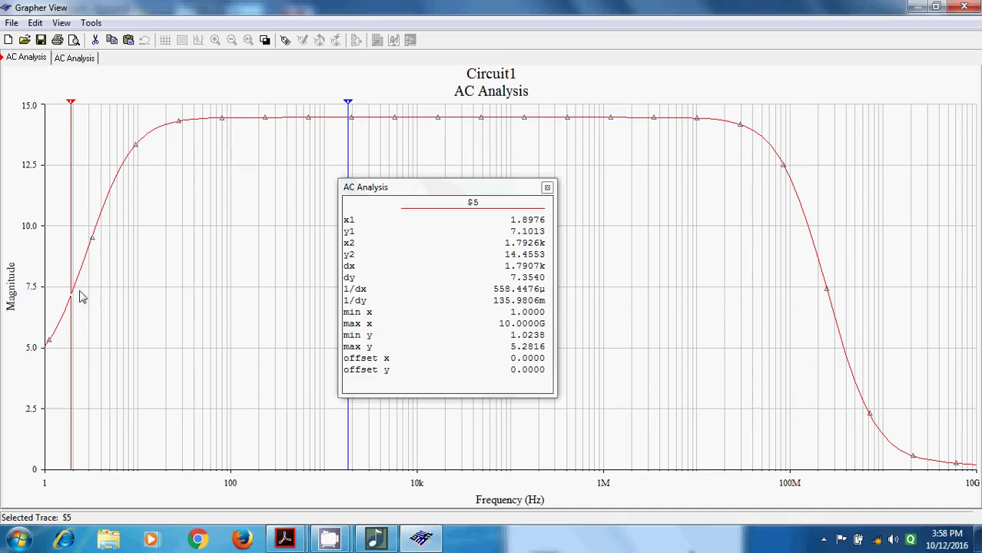
{"action": "left_click", "coordinate": [547, 188]}
{"action": "left_click", "coordinate": [215, 221]}
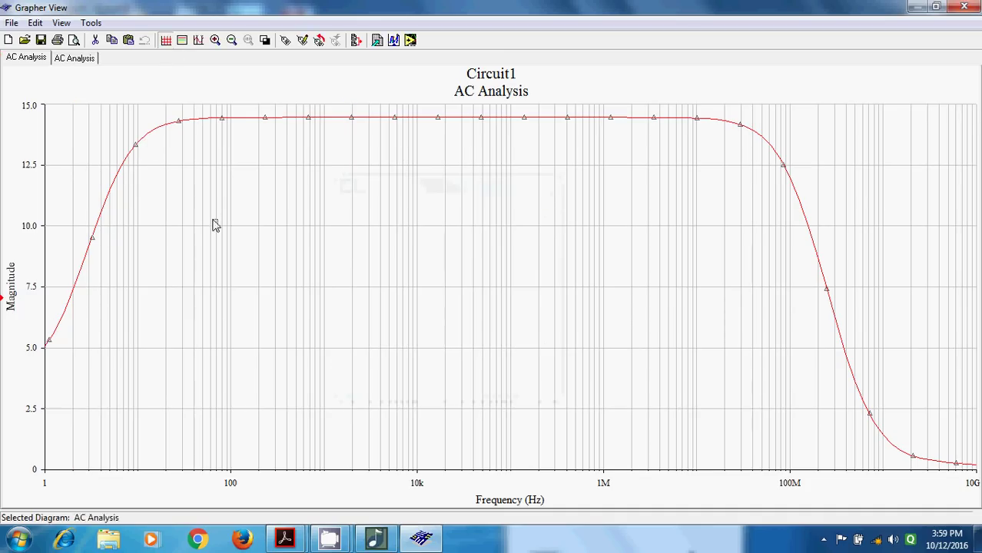
Step: Compare the two AC magnitude pages once more, then close the Grapher View
{"action": "left_click", "coordinate": [65, 61]}
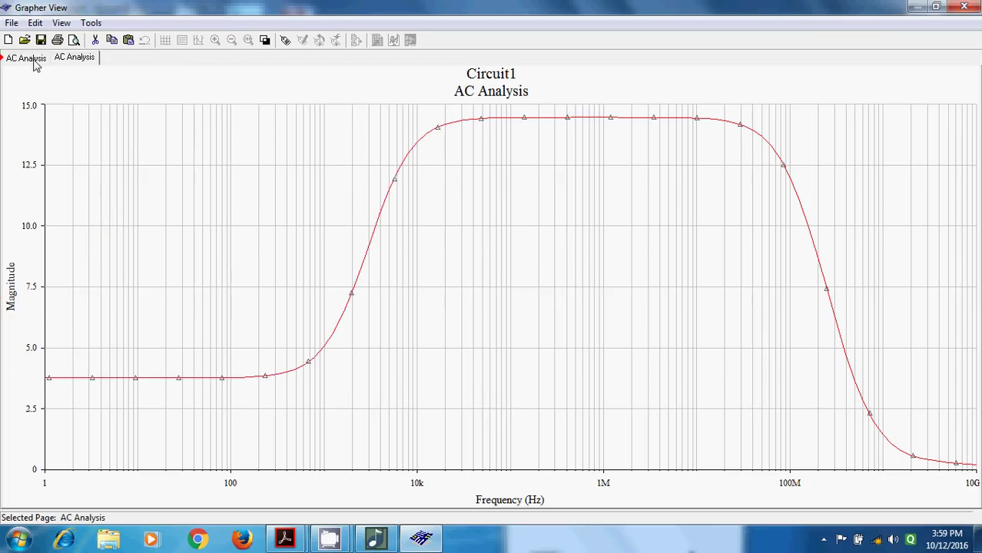
{"action": "left_click", "coordinate": [29, 61]}
{"action": "left_click", "coordinate": [86, 59]}
{"action": "left_click", "coordinate": [445, 136]}
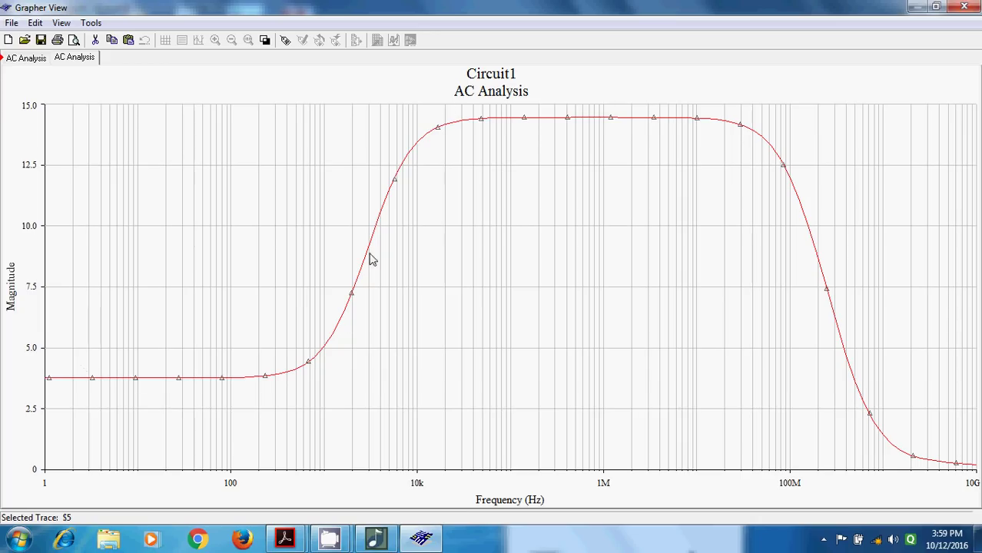
{"action": "left_click", "coordinate": [964, 7]}
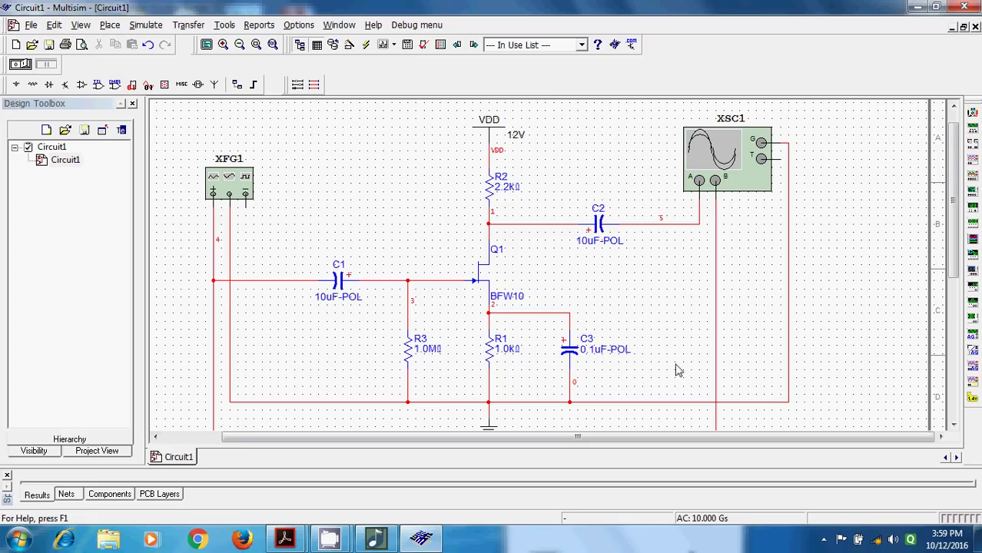
Step: Swap C3 for the 100 µF-POL capacitor from the component list
{"action": "double_click", "coordinate": [569, 351]}
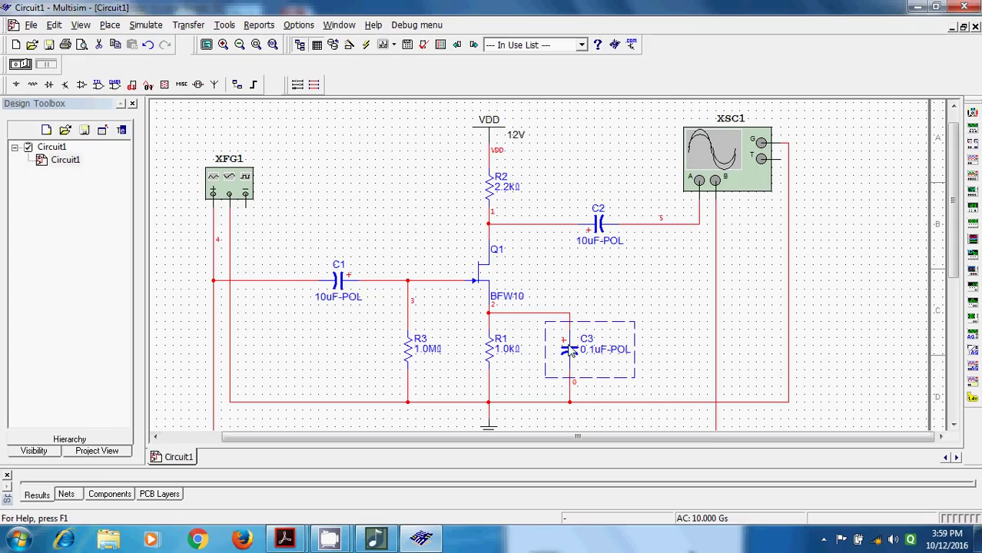
{"action": "left_click", "coordinate": [408, 400]}
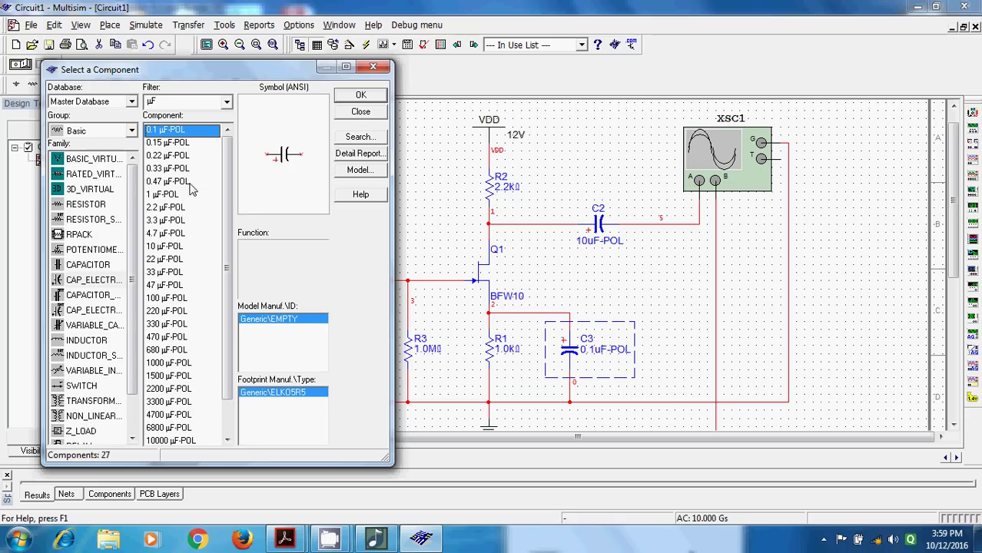
{"action": "double_click", "coordinate": [175, 305]}
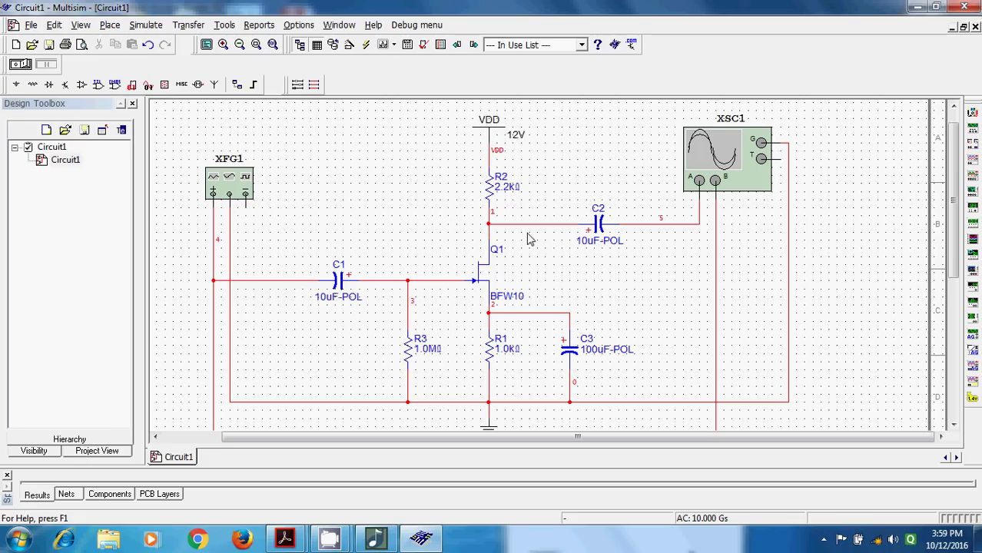
Step: Review the BFW10 JFET Q1's Fault, Pins, Variant, Value, Display and Label tabs, then OK
{"action": "double_click", "coordinate": [492, 278]}
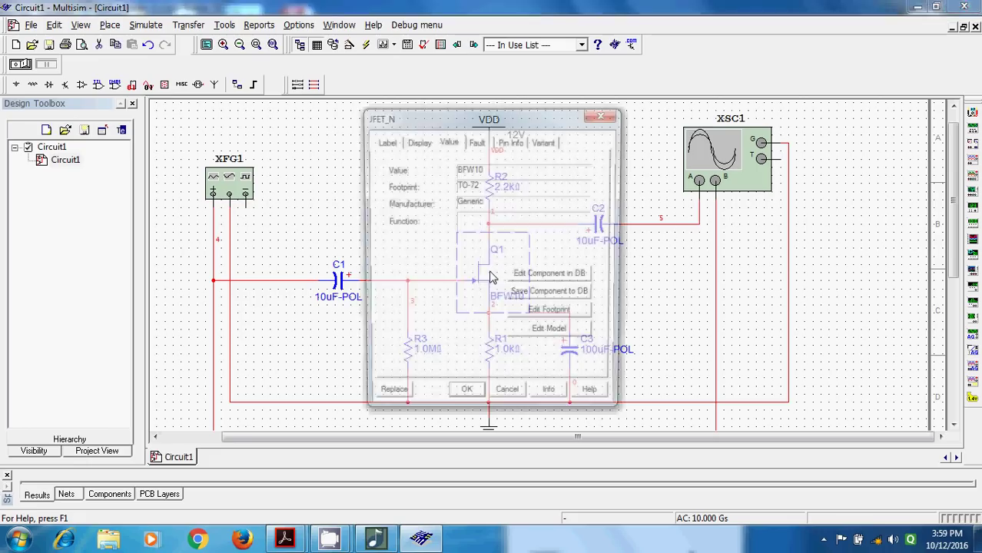
{"action": "left_click", "coordinate": [476, 142]}
{"action": "left_click", "coordinate": [511, 143]}
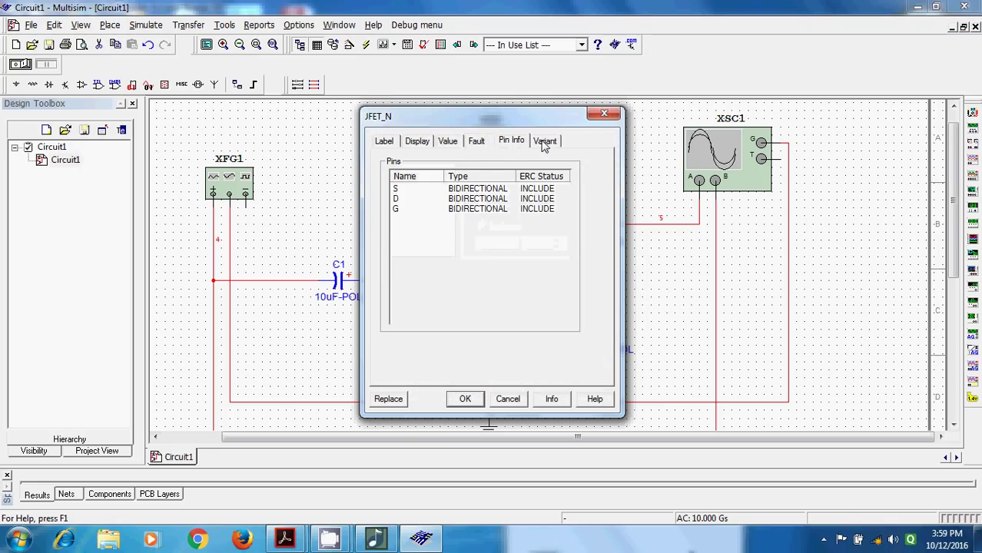
{"action": "left_click", "coordinate": [544, 143]}
{"action": "left_click", "coordinate": [448, 145]}
{"action": "left_click", "coordinate": [419, 146]}
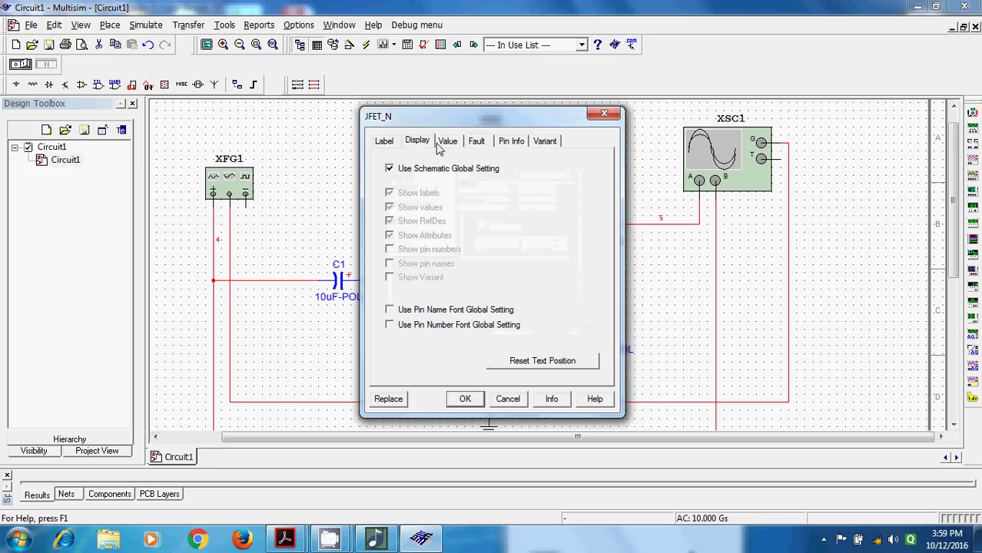
{"action": "left_click", "coordinate": [553, 146]}
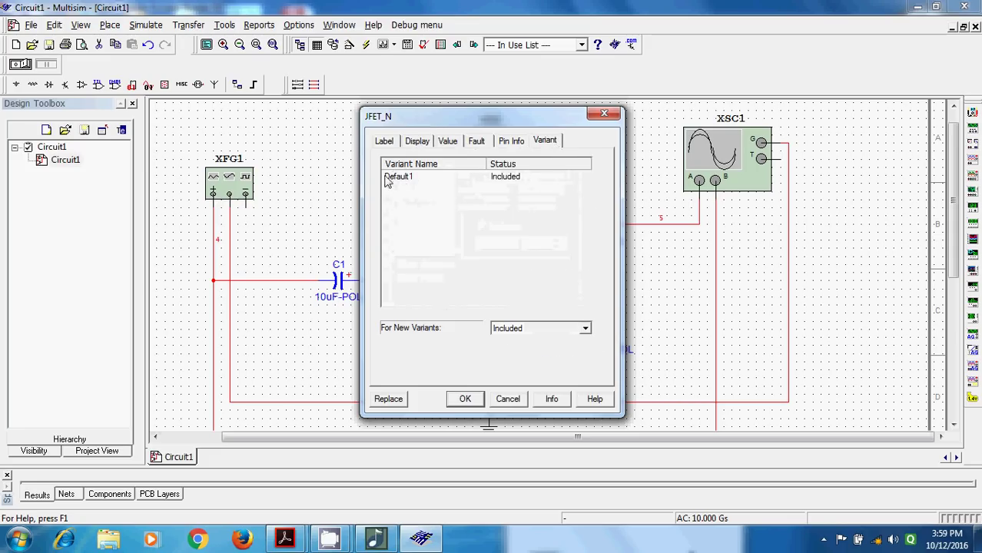
{"action": "left_click", "coordinate": [386, 142]}
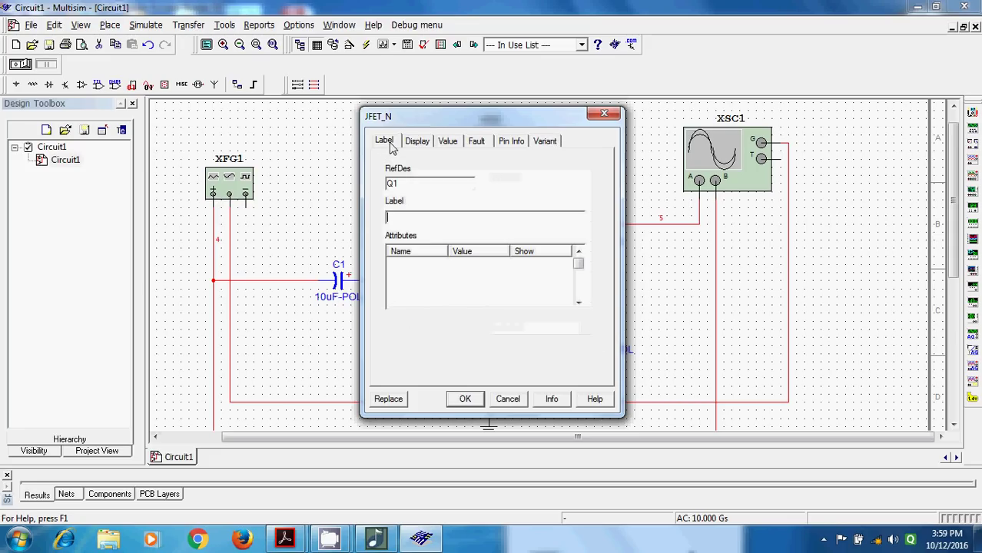
{"action": "left_click", "coordinate": [467, 401]}
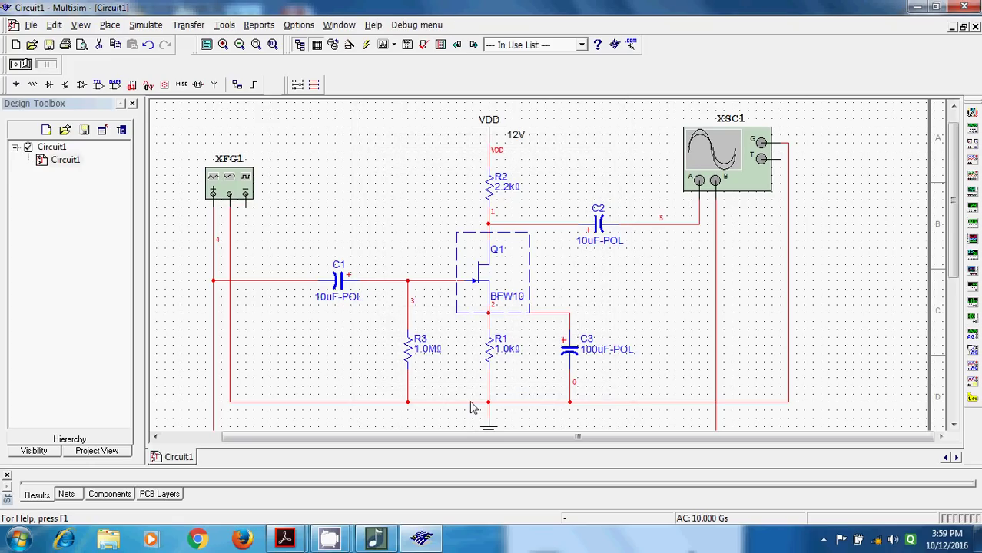
Step: Choose a 3.3 nF capacitor from the Basic capacitor list
{"action": "left_click", "coordinate": [652, 301]}
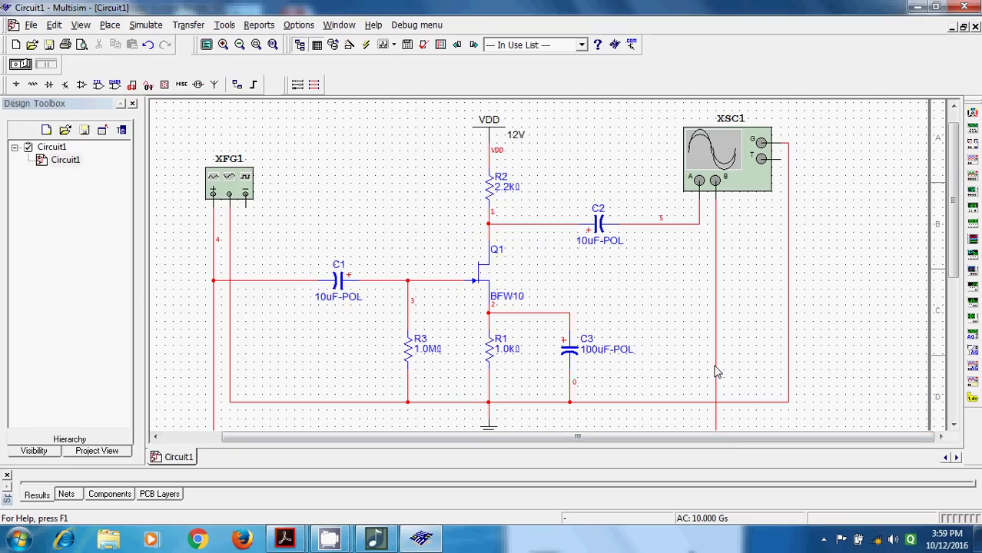
{"action": "left_click", "coordinate": [33, 86]}
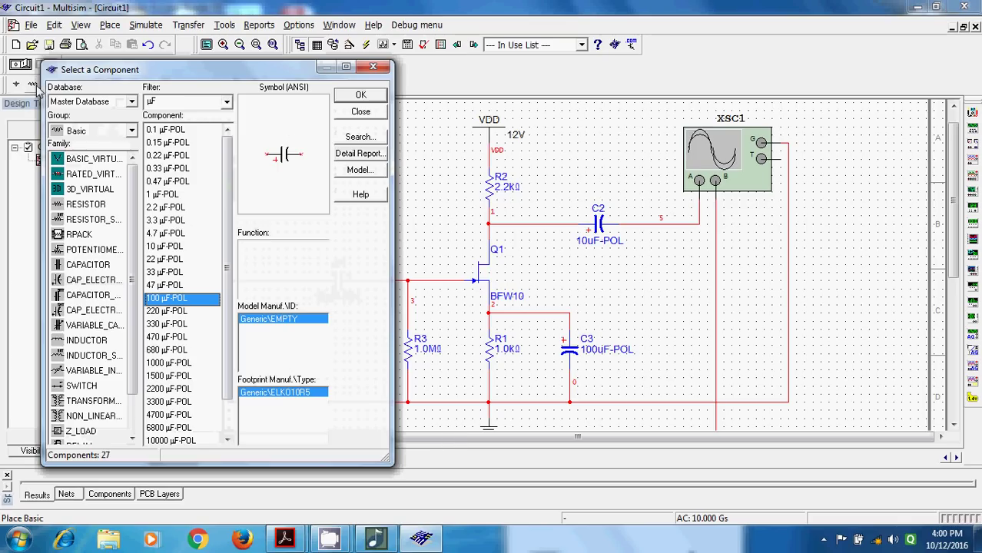
{"action": "left_click", "coordinate": [87, 265]}
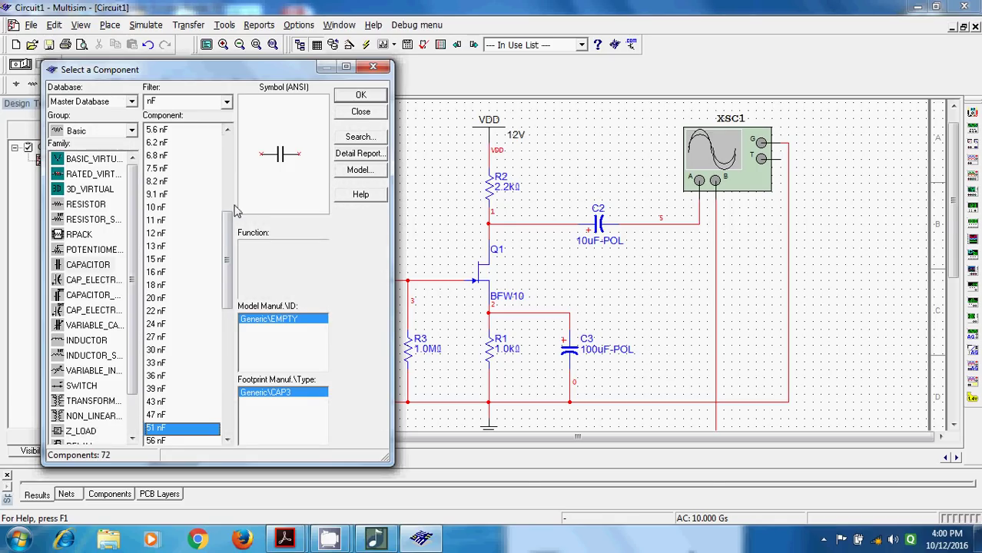
{"action": "left_click_drag", "start_coordinate": [229, 235], "coordinate": [224, 160]}
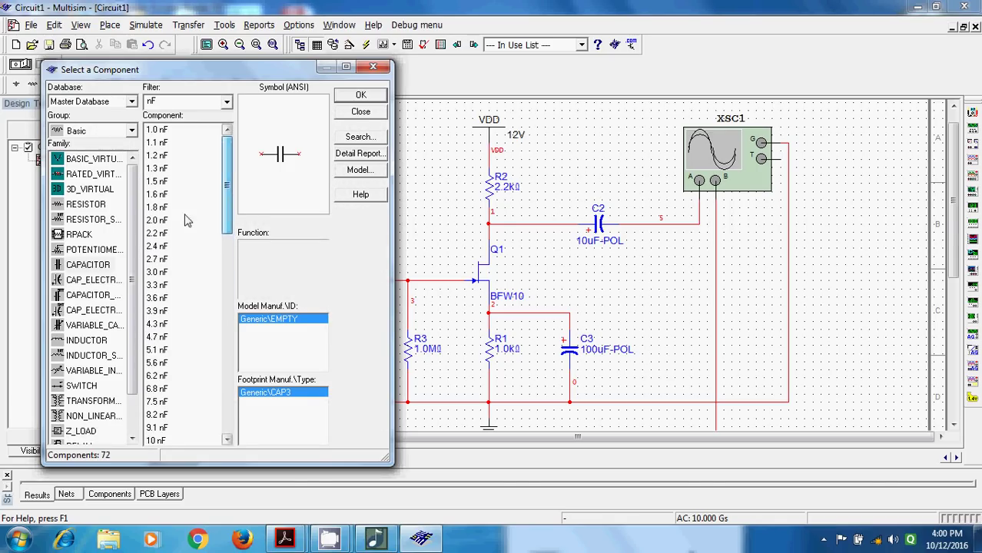
{"action": "left_click", "coordinate": [169, 286]}
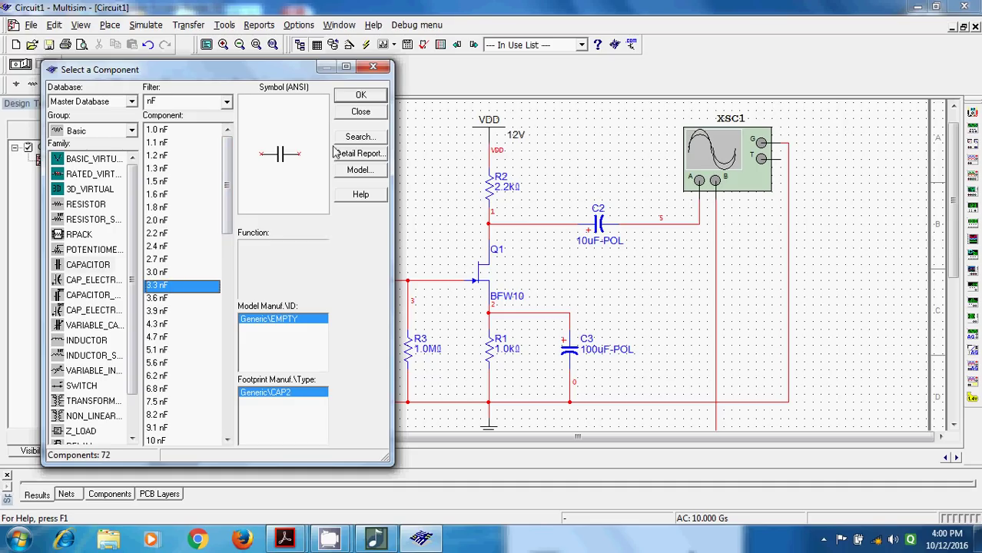
{"action": "left_click", "coordinate": [359, 101]}
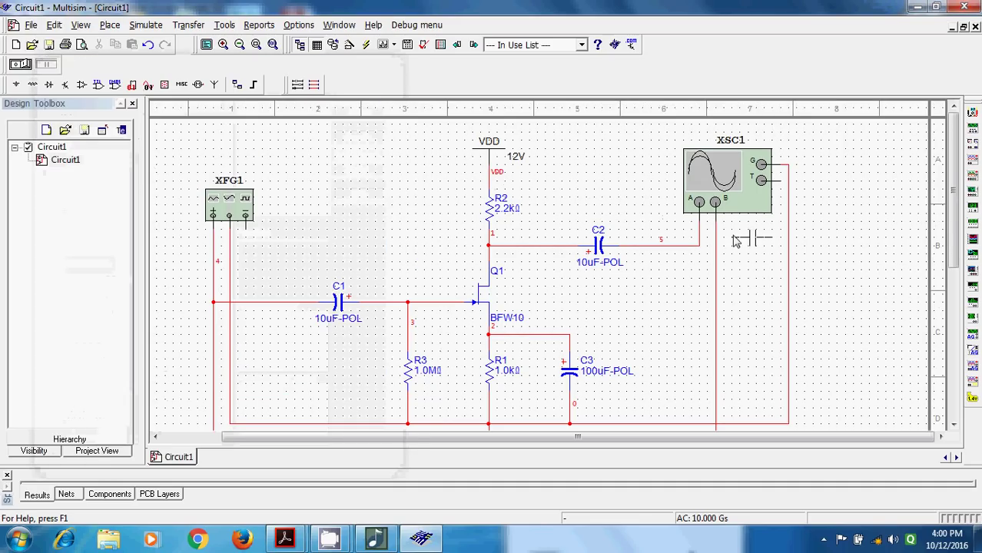
Step: Place C4 right of the transistor and rotate it 90° counterclockwise to stand vertically
{"action": "left_click", "coordinate": [672, 312]}
{"action": "right_click", "coordinate": [669, 316]}
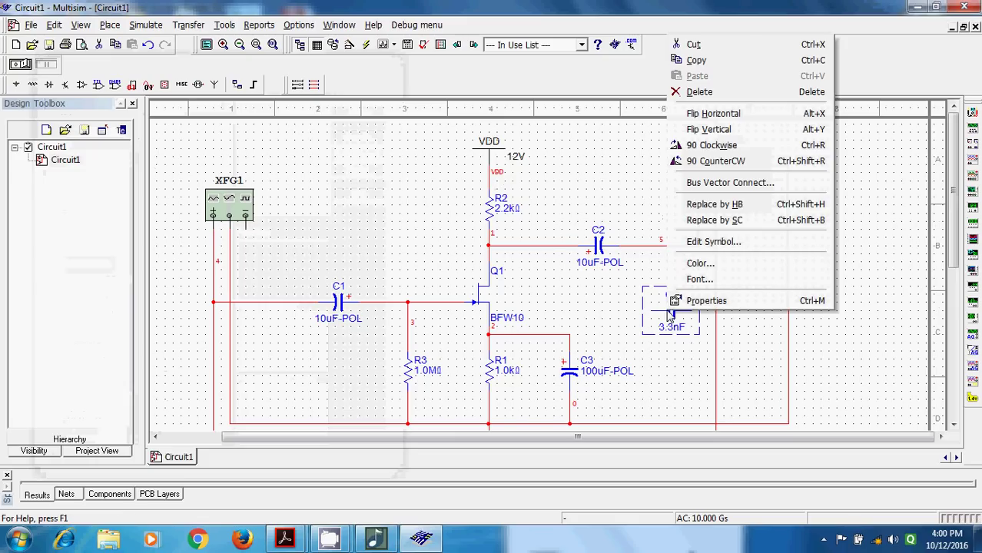
{"action": "left_click", "coordinate": [692, 161]}
{"action": "left_click", "coordinate": [686, 268]}
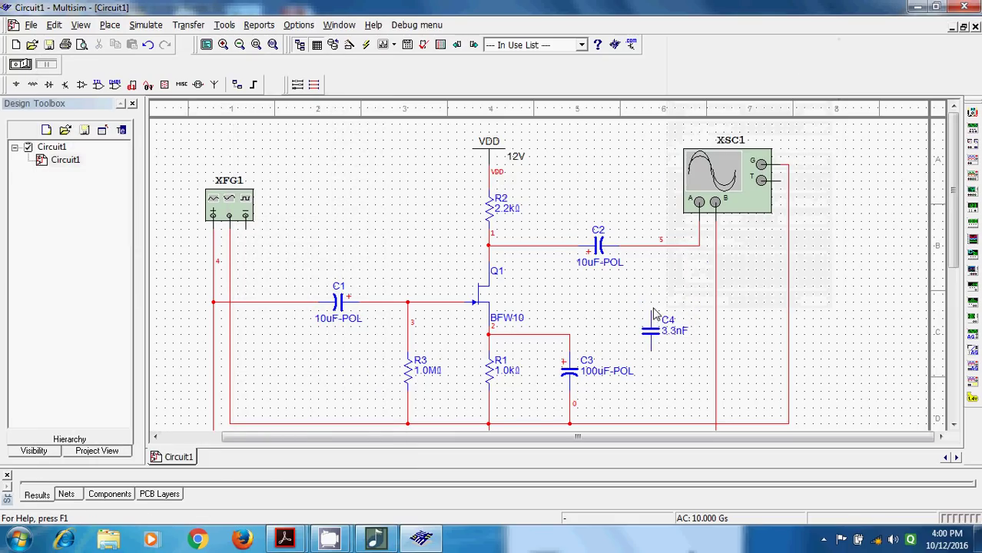
Step: Wire C4 from output node 5 down to the ground line
{"action": "left_click", "coordinate": [649, 246]}
{"action": "left_click", "coordinate": [651, 316]}
{"action": "left_click", "coordinate": [652, 346]}
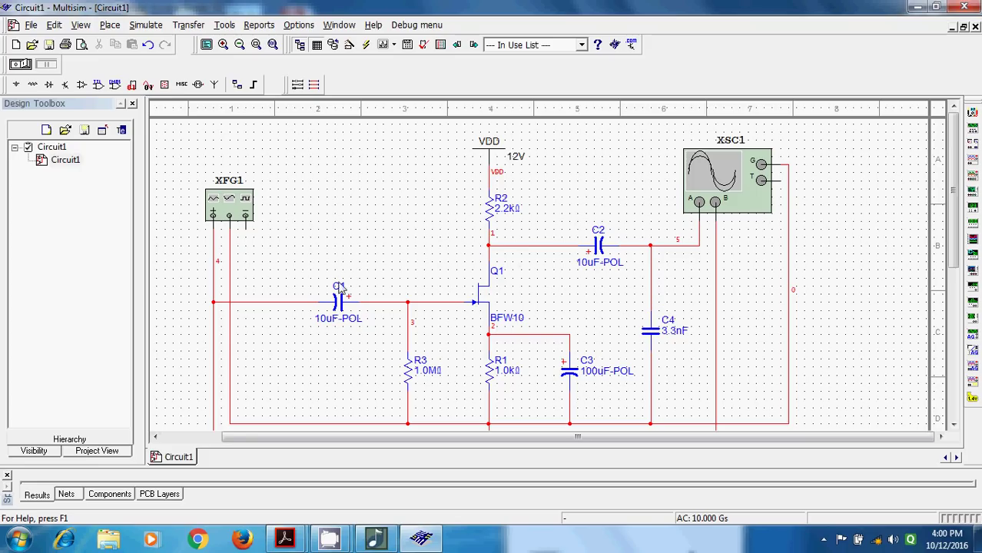
{"action": "left_click", "coordinate": [146, 25]}
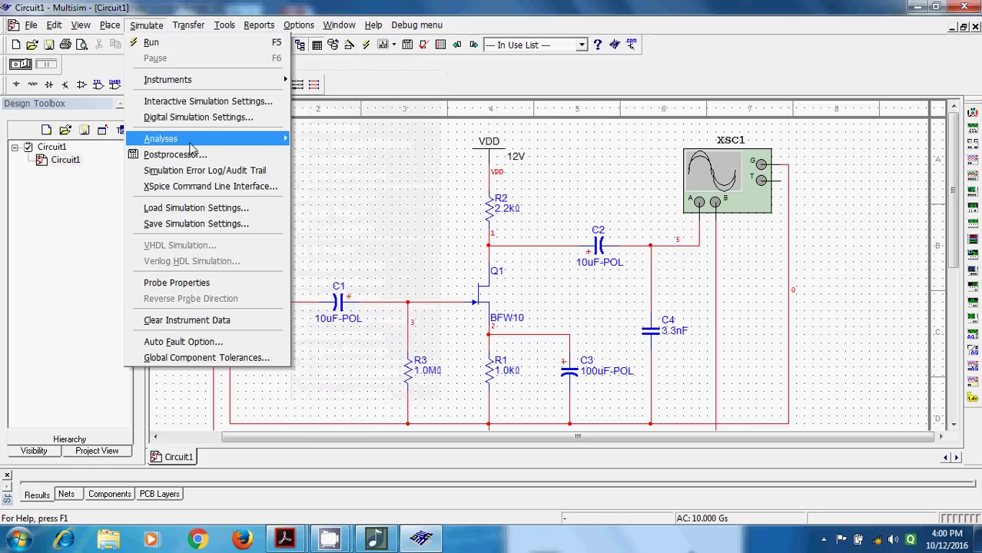
Step: Run the AC analysis with C4 fitted, checking the output variable first
{"action": "mouse_move", "coordinate": [202, 146]}
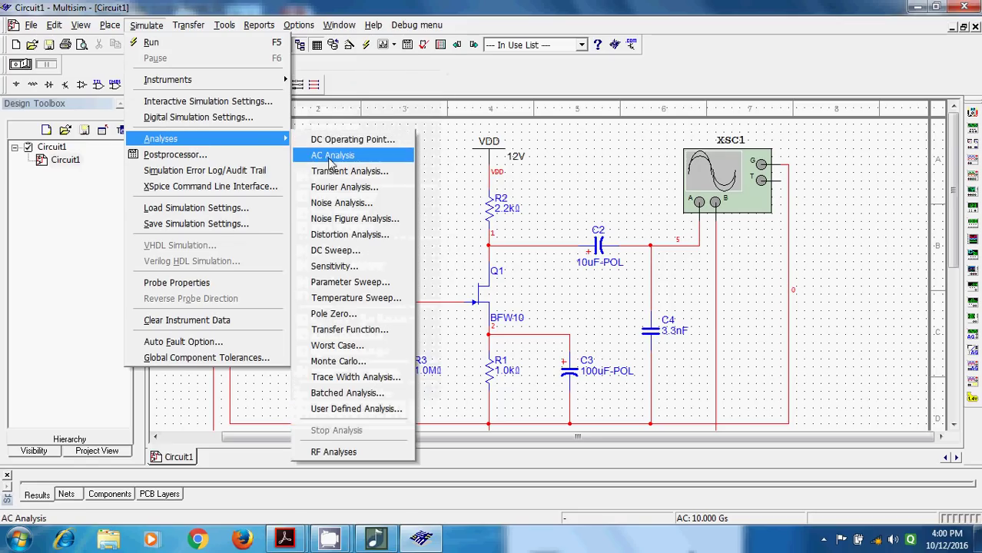
{"action": "left_click", "coordinate": [331, 156]}
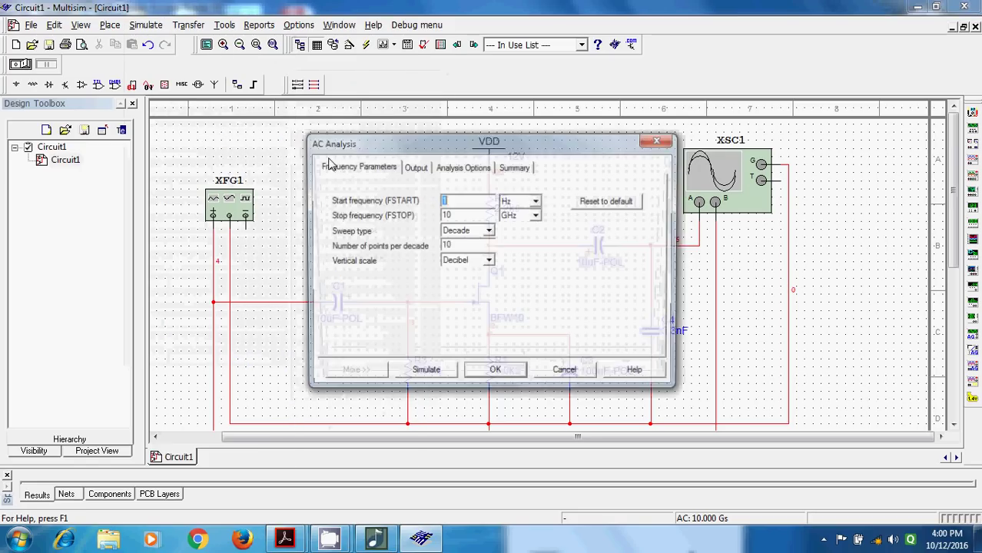
{"action": "left_click", "coordinate": [415, 167]}
{"action": "left_click", "coordinate": [430, 373]}
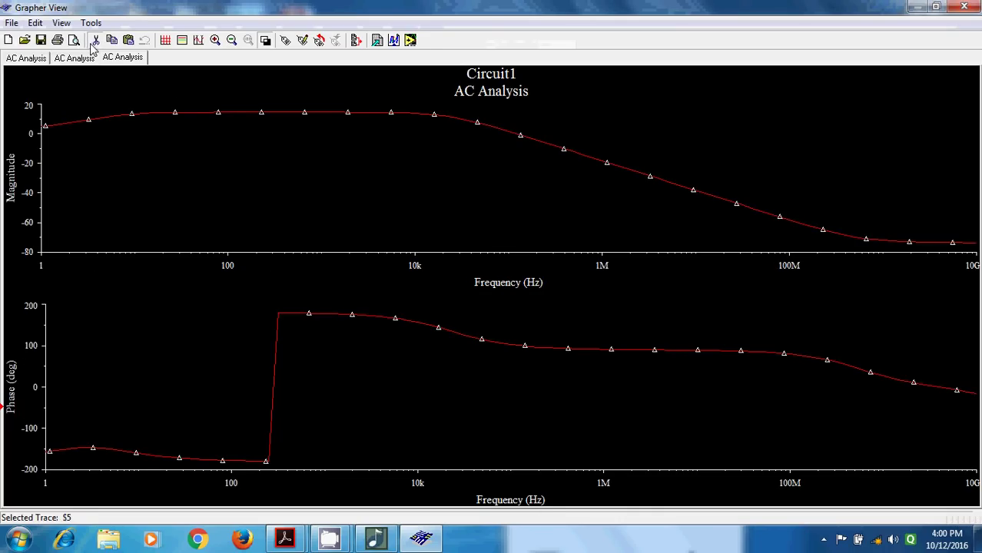
Step: Show only the magnitude plot, on a white background with grid lines
{"action": "left_click", "coordinate": [215, 259]}
{"action": "left_click", "coordinate": [265, 40]}
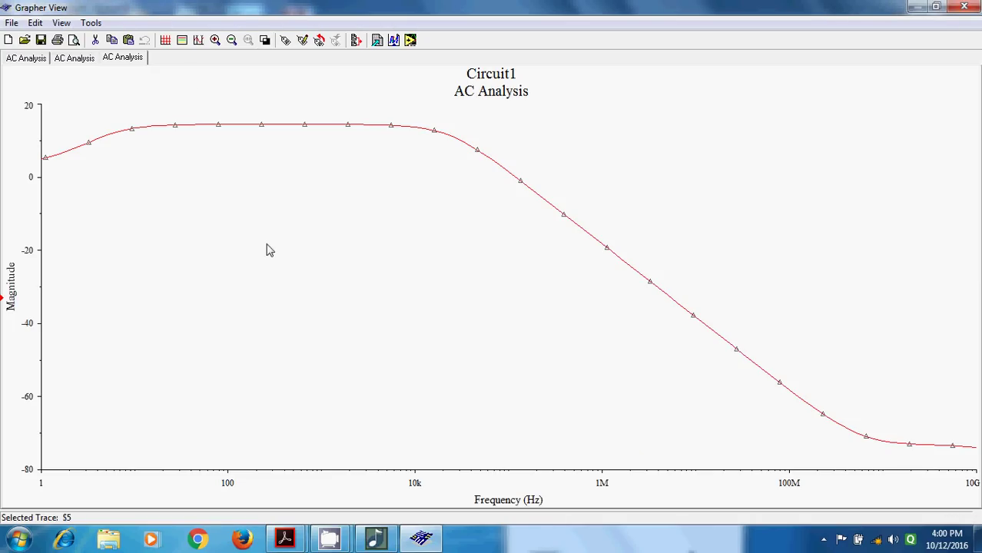
{"action": "left_click", "coordinate": [166, 40]}
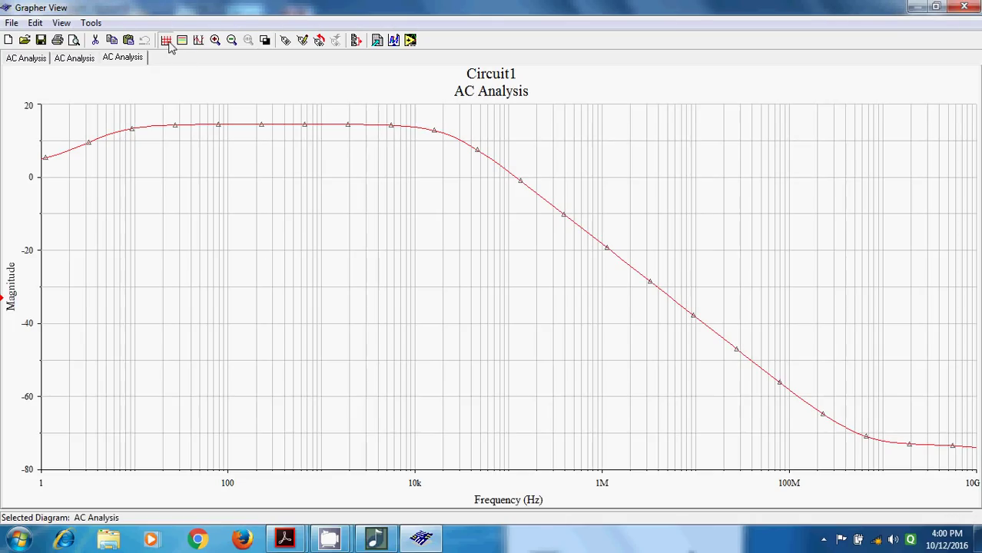
Step: Compare the latest roll-off plot with the first AC analysis result, then bring up the syllabus PDF
{"action": "left_click", "coordinate": [30, 62]}
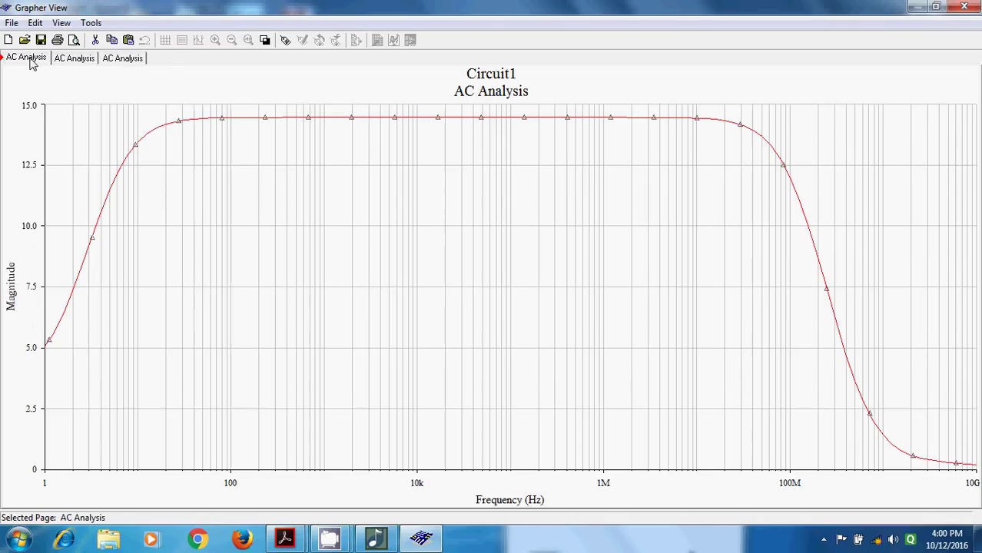
{"action": "left_click", "coordinate": [125, 62]}
{"action": "left_click", "coordinate": [29, 66]}
{"action": "left_click", "coordinate": [121, 59]}
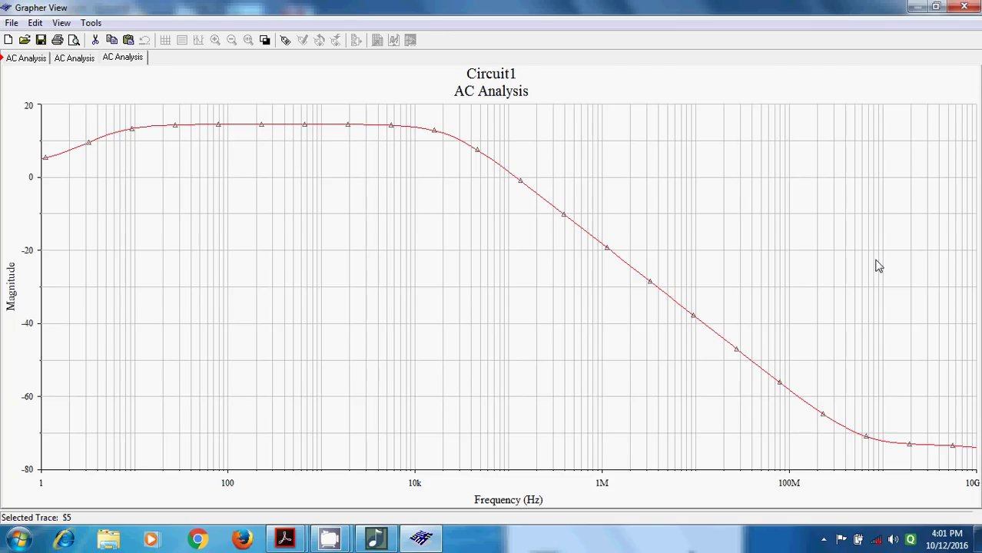
{"action": "left_click", "coordinate": [11, 60]}
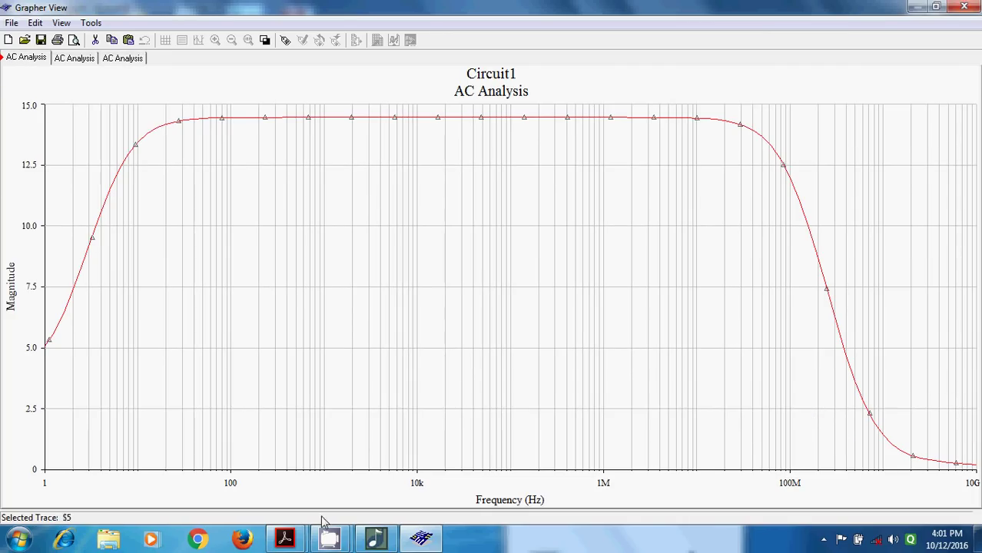
{"action": "mouse_move", "coordinate": [288, 538]}
{"action": "left_click", "coordinate": [231, 465]}
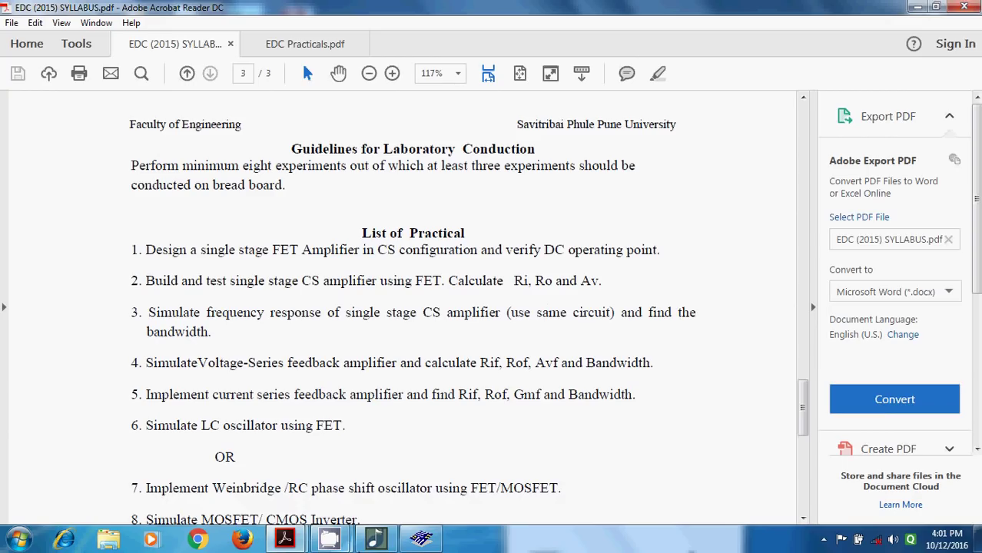
Step: Bring the CamStudio recorder window to the front over the syllabus PDF
{"action": "mouse_move", "coordinate": [330, 542]}
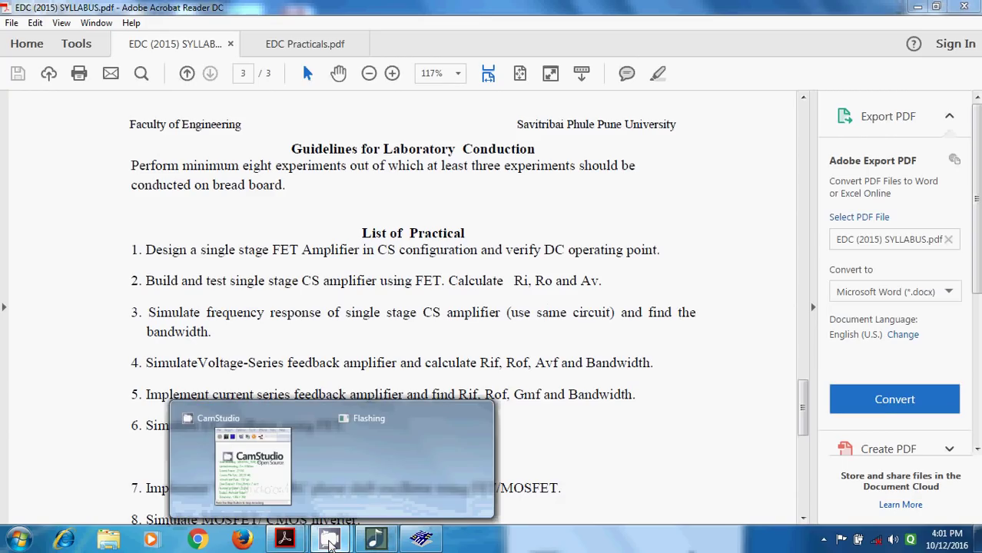
{"action": "left_click", "coordinate": [254, 465]}
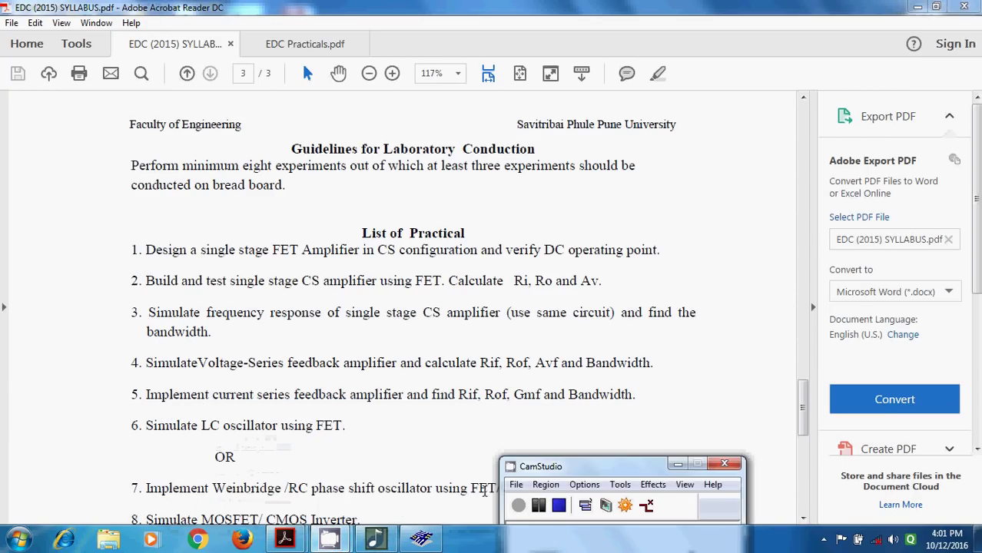